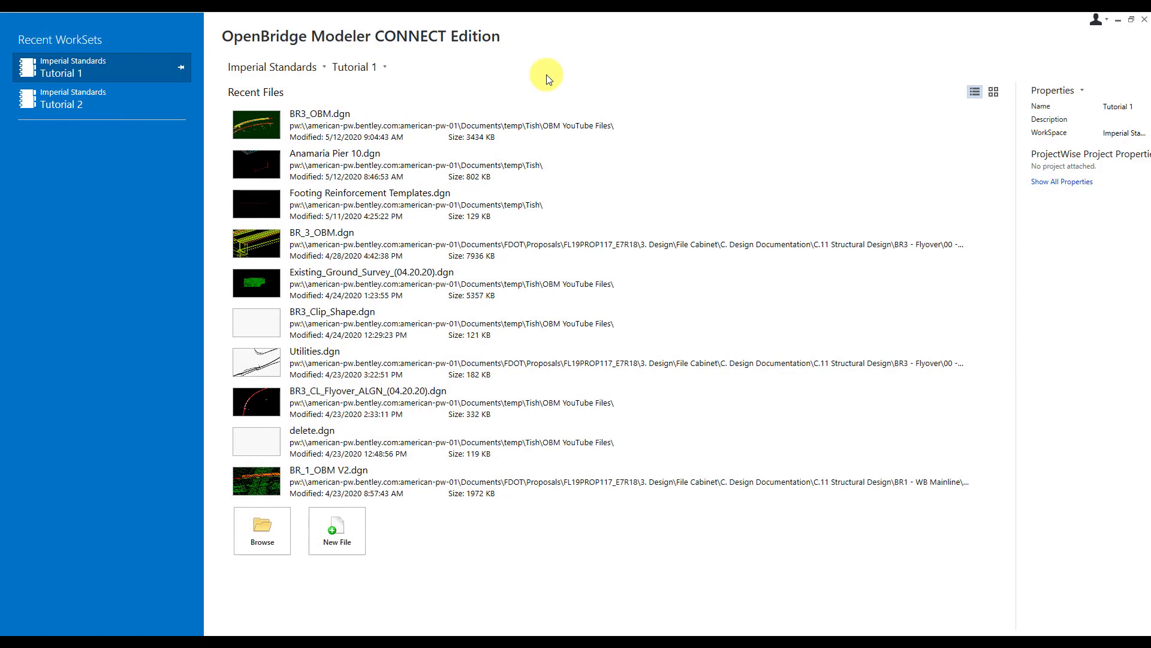
Step: Keep Imperial Standards as the workspace and Tutorial 1 as the workset
click(316, 69)
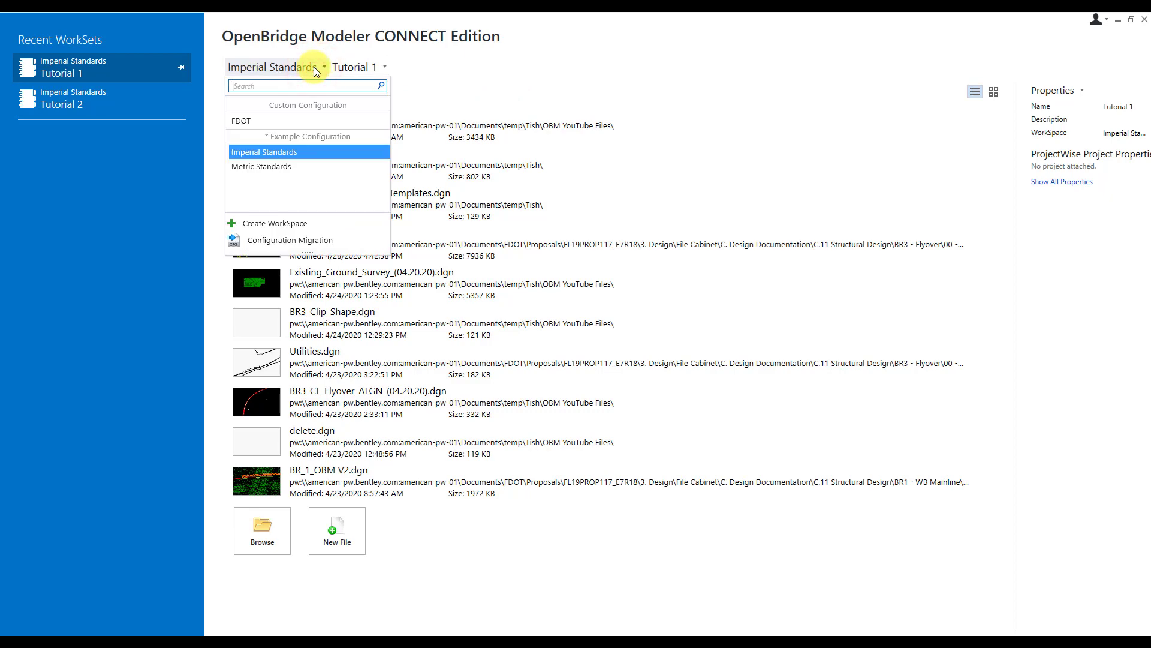
click(276, 152)
click(382, 67)
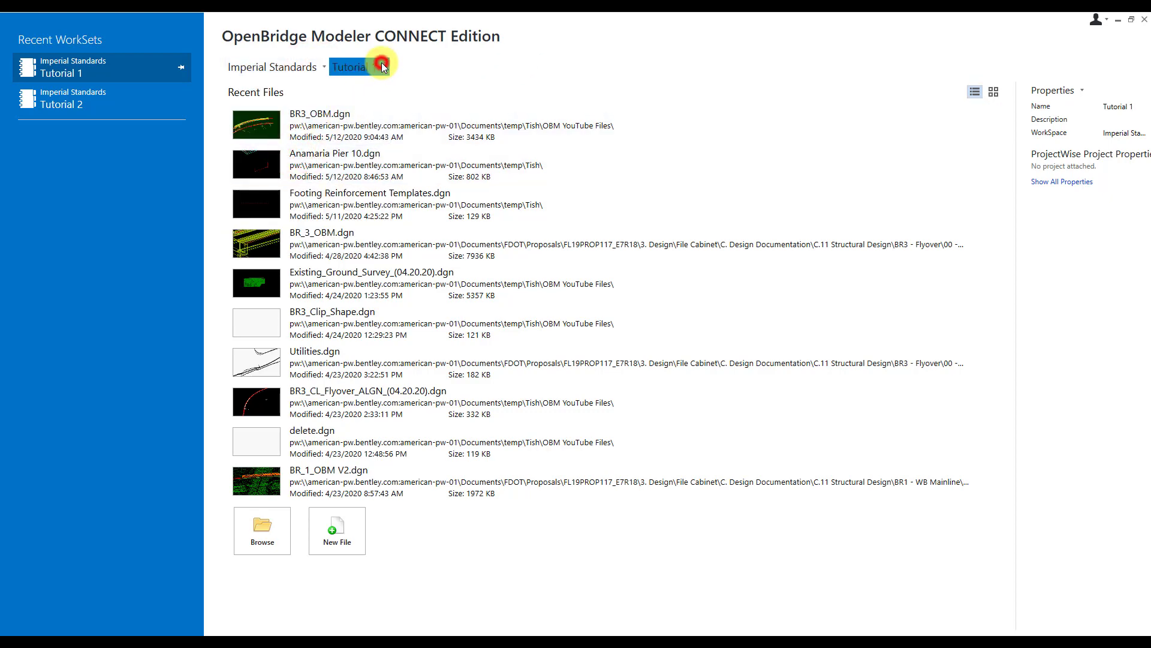
click(379, 106)
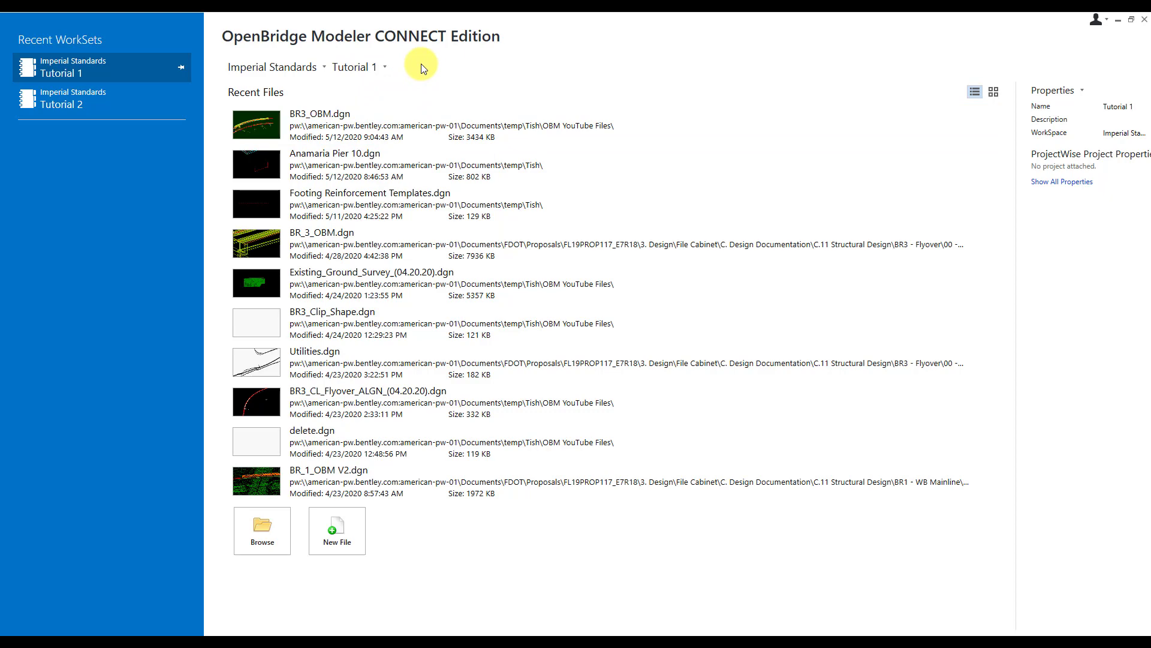
Step: Start a new file and name it BR3_OBM_(DEMO)
click(333, 526)
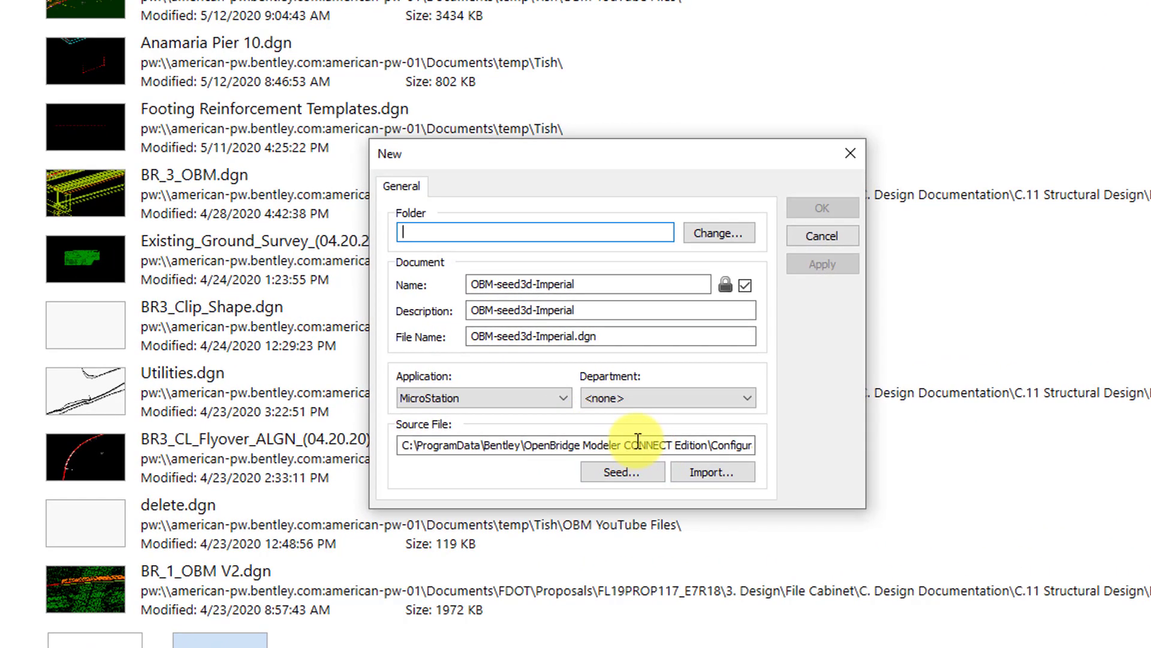
click(621, 285)
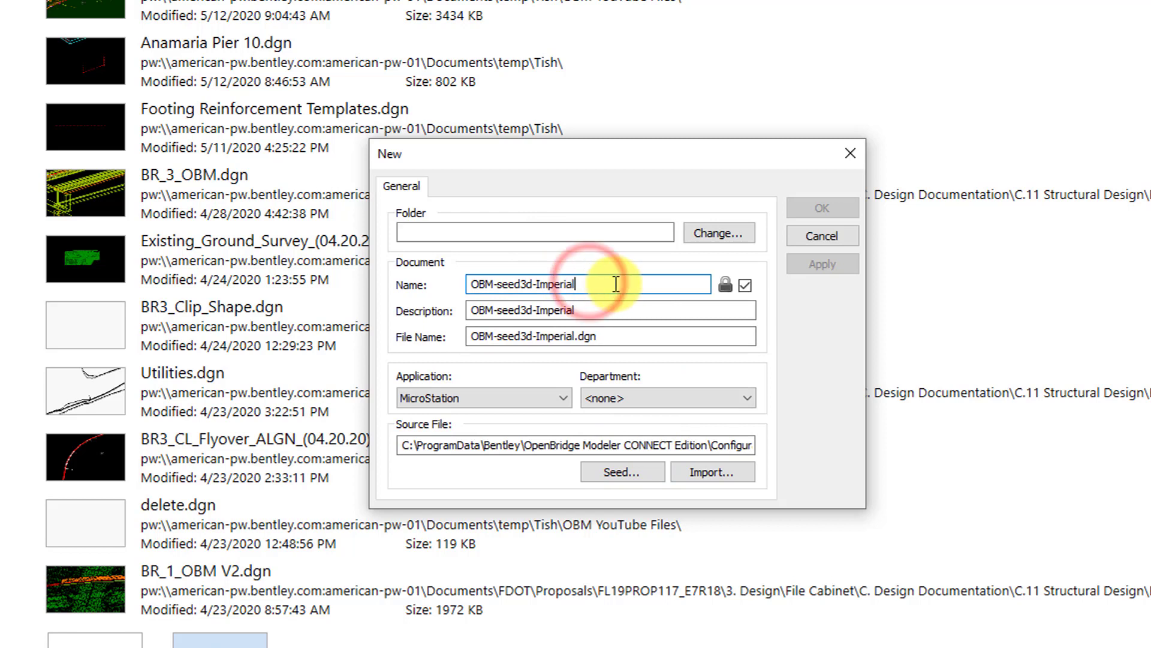
double_click(514, 283)
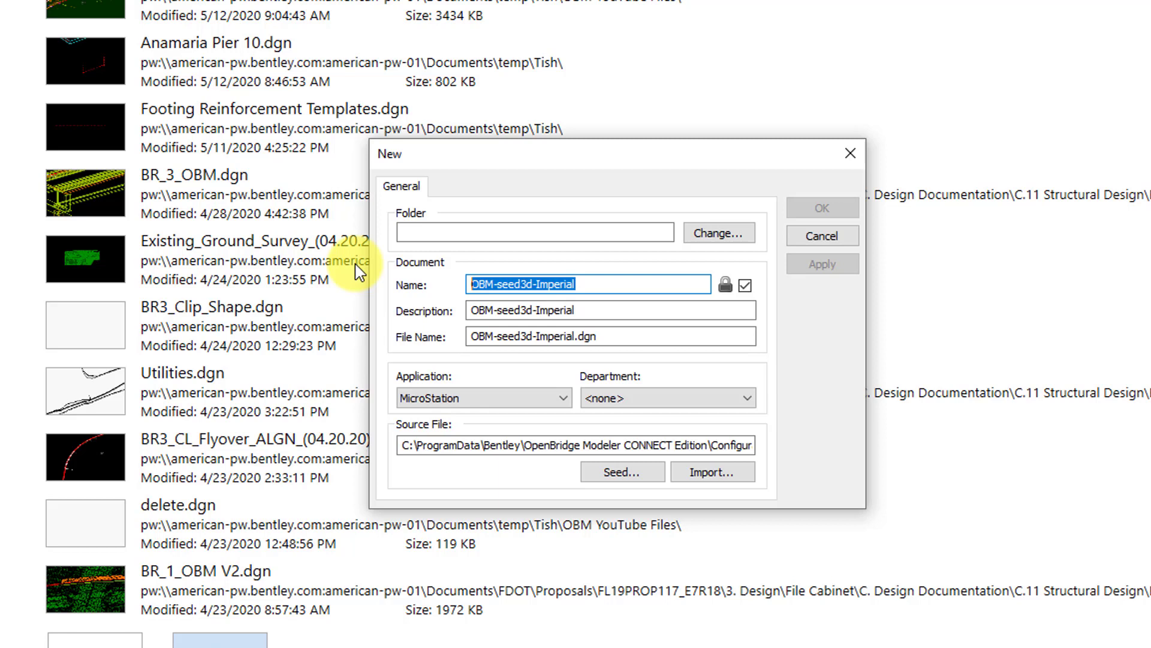
double_click(602, 285)
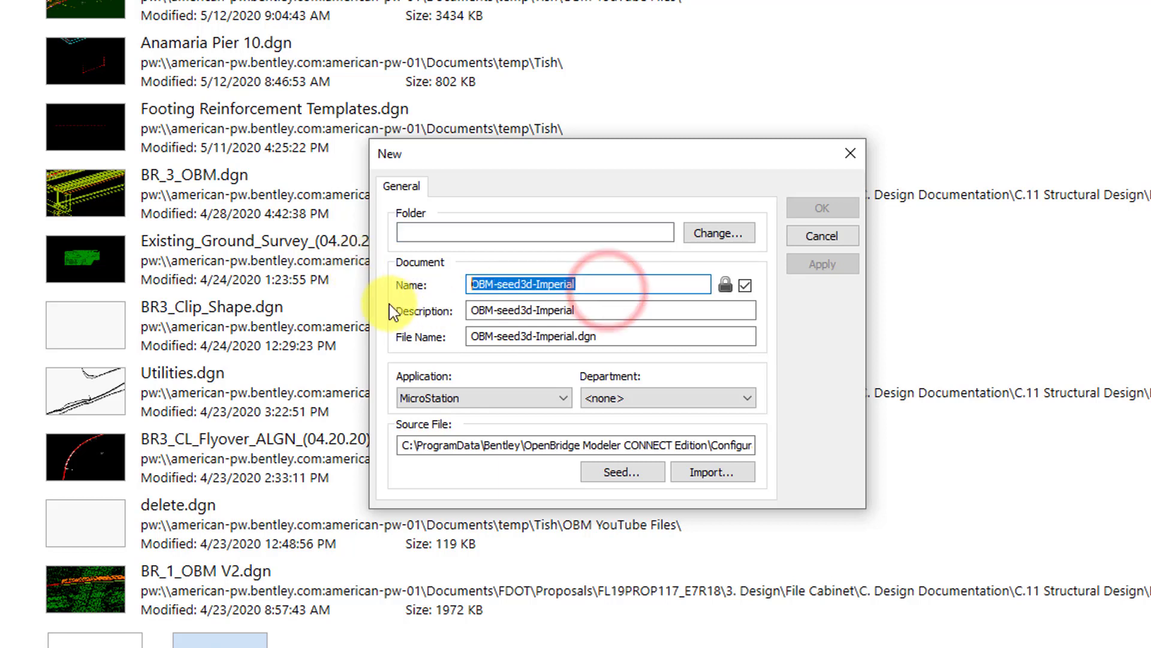
text(BR3_)
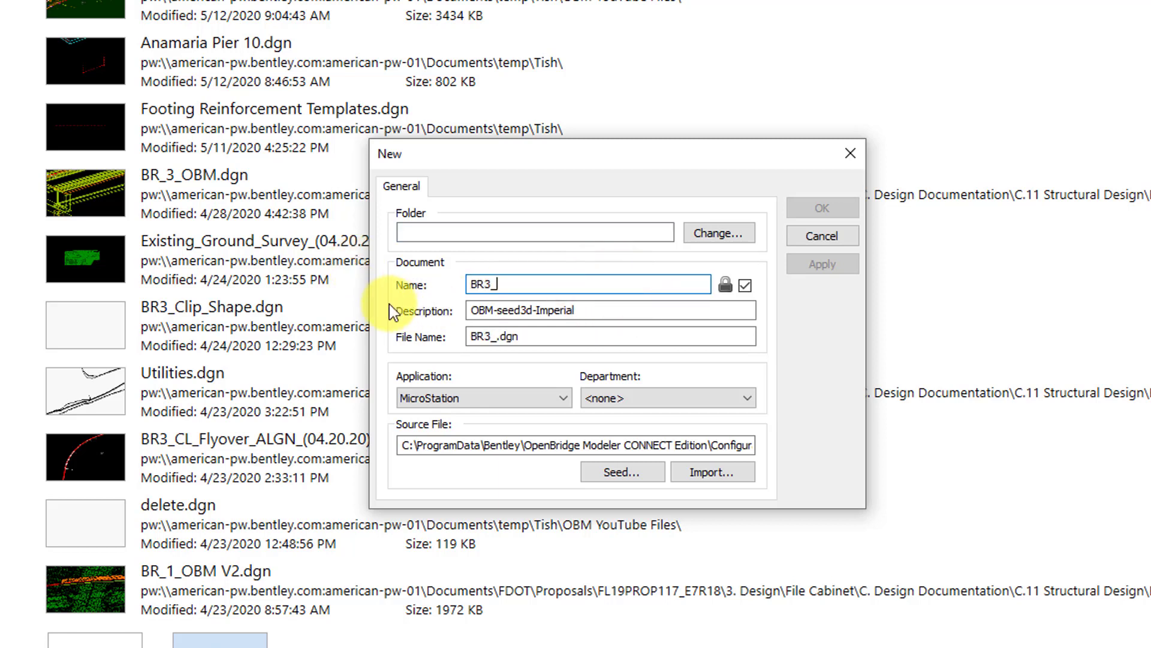
text(OBM_(DEMO)
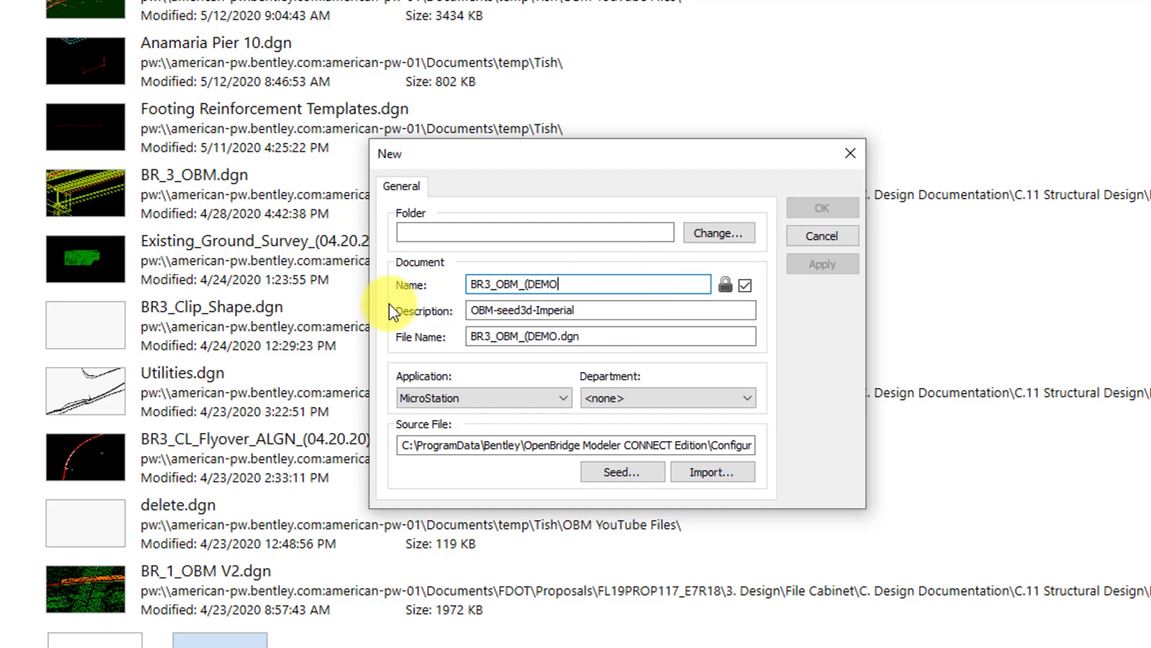
text())
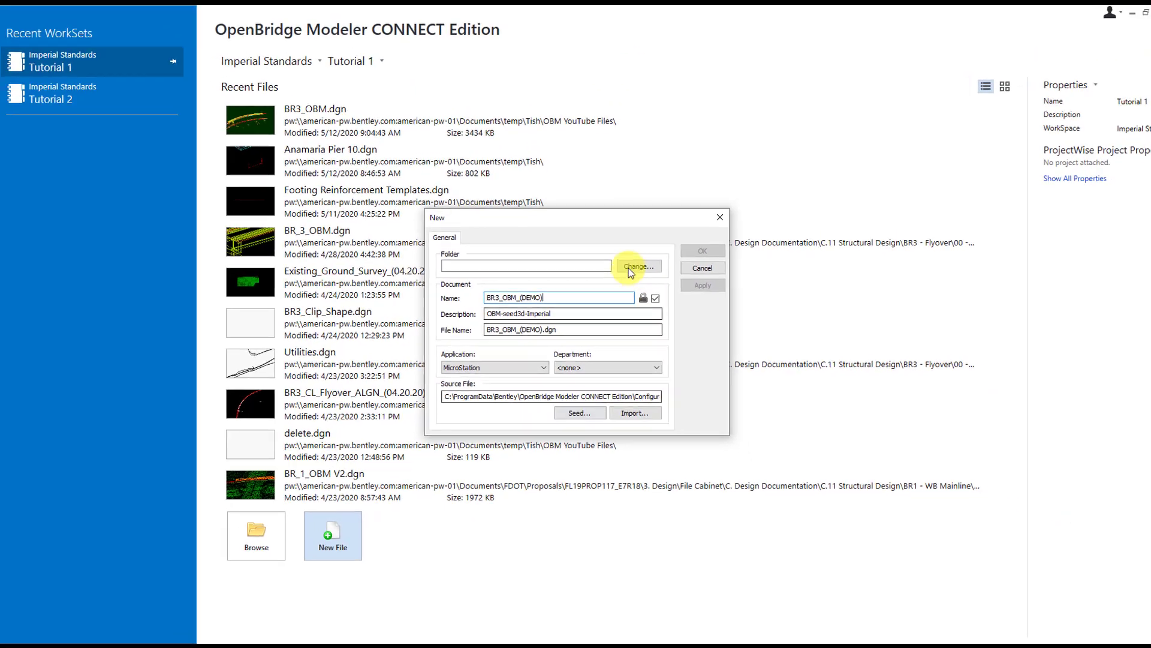
Step: Place the new file in the personal folder under temp and create it
click(697, 242)
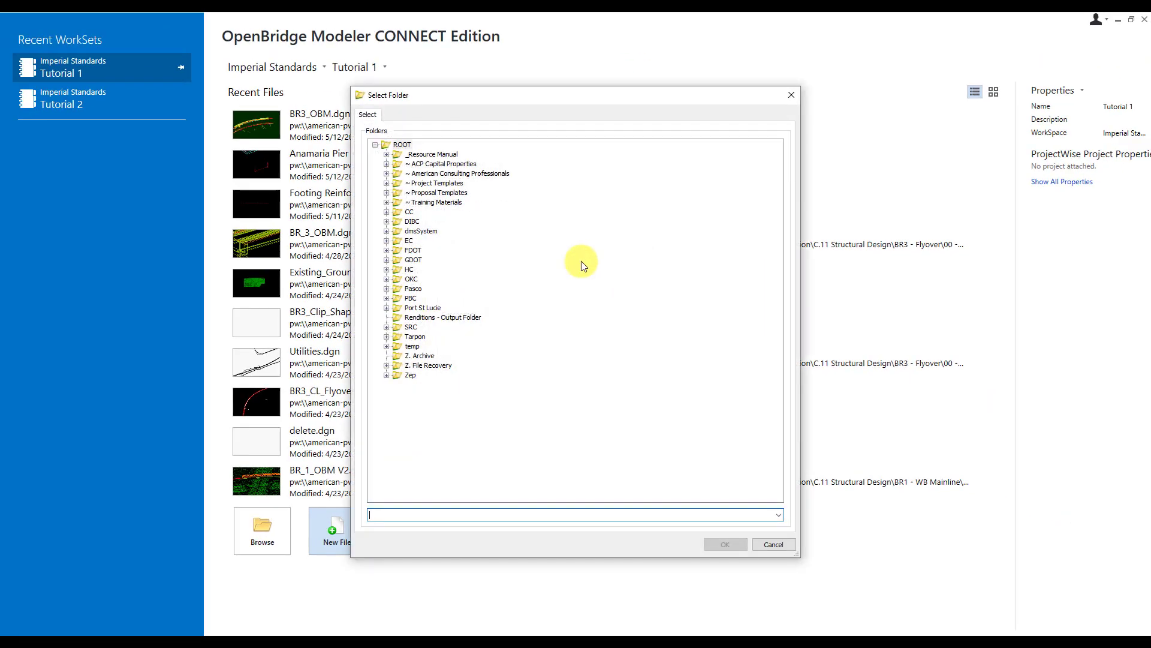
click(393, 350)
click(422, 490)
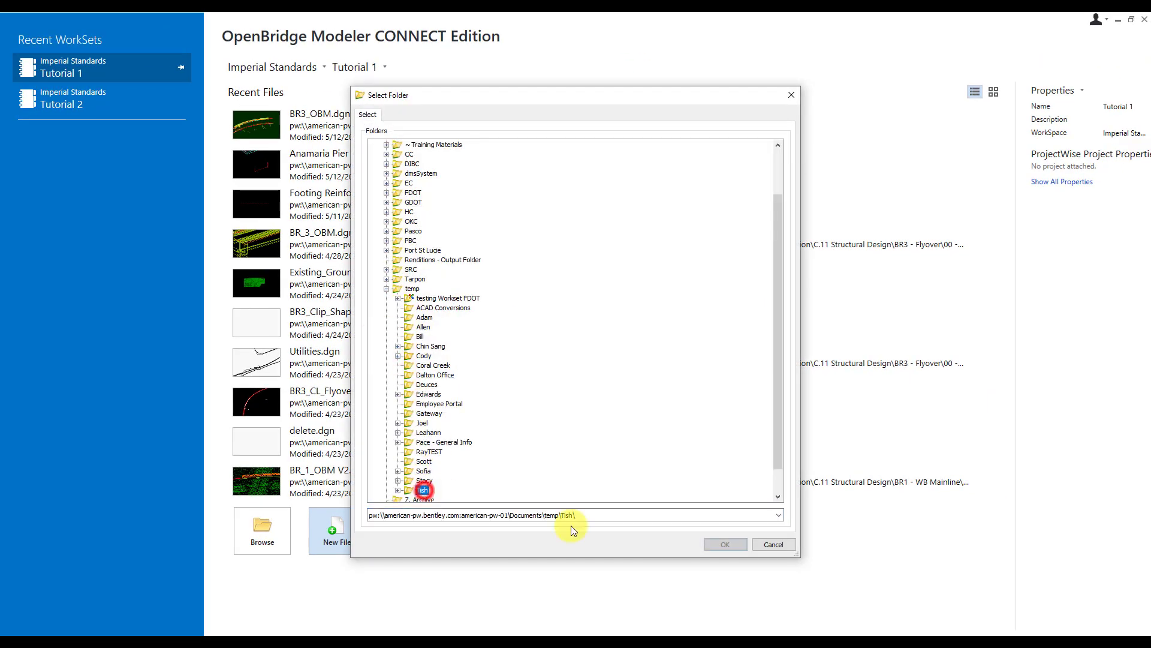
click(722, 547)
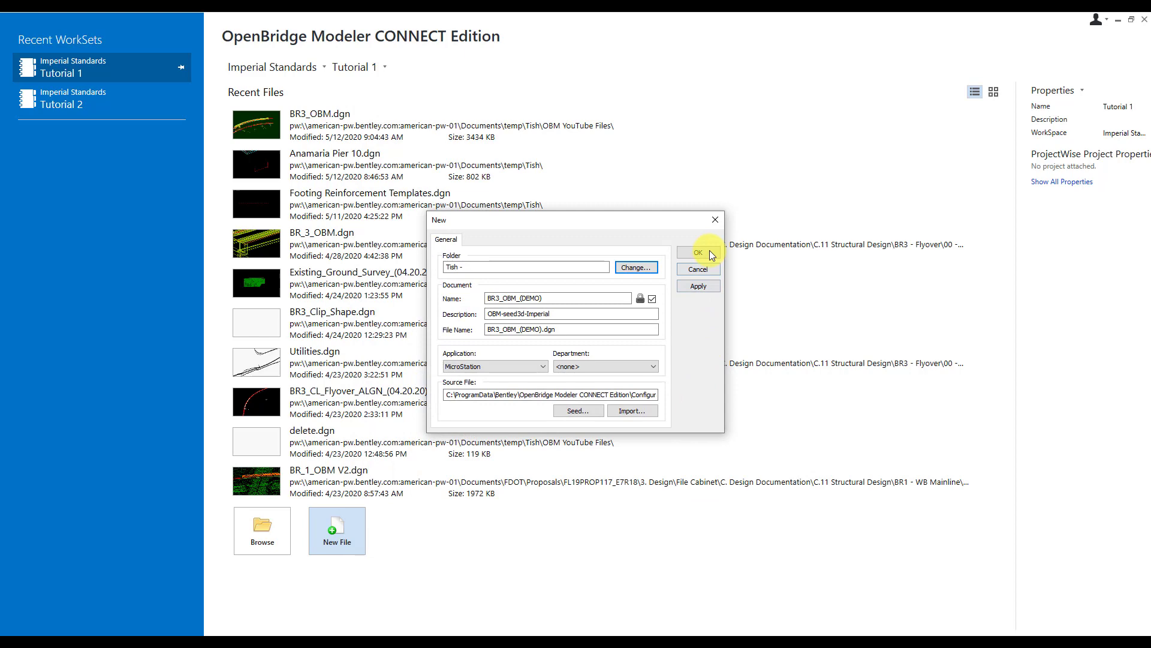
click(709, 252)
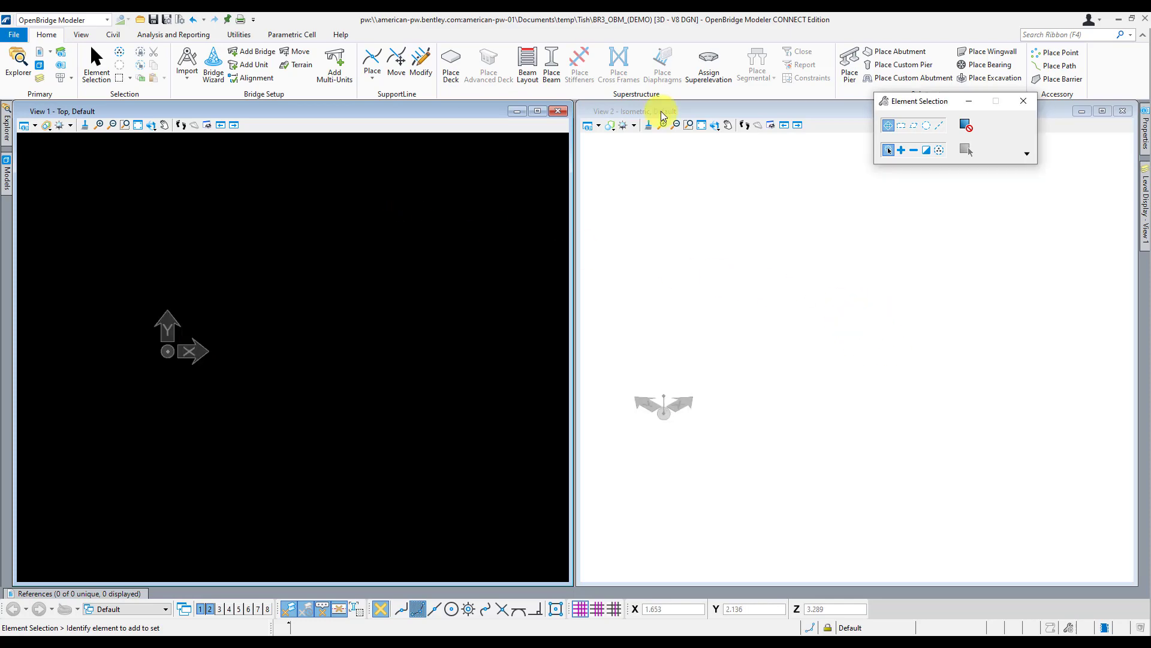
Step: Switch the Isometric and Top views to the Wireframe display style
click(610, 127)
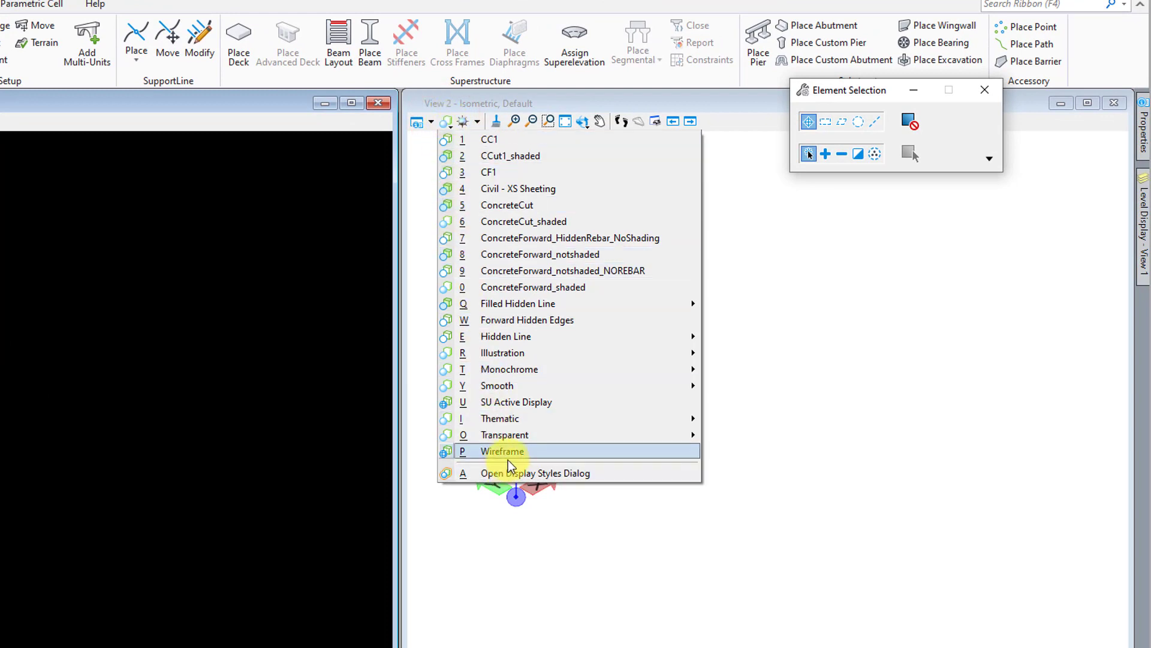
click(530, 459)
click(620, 247)
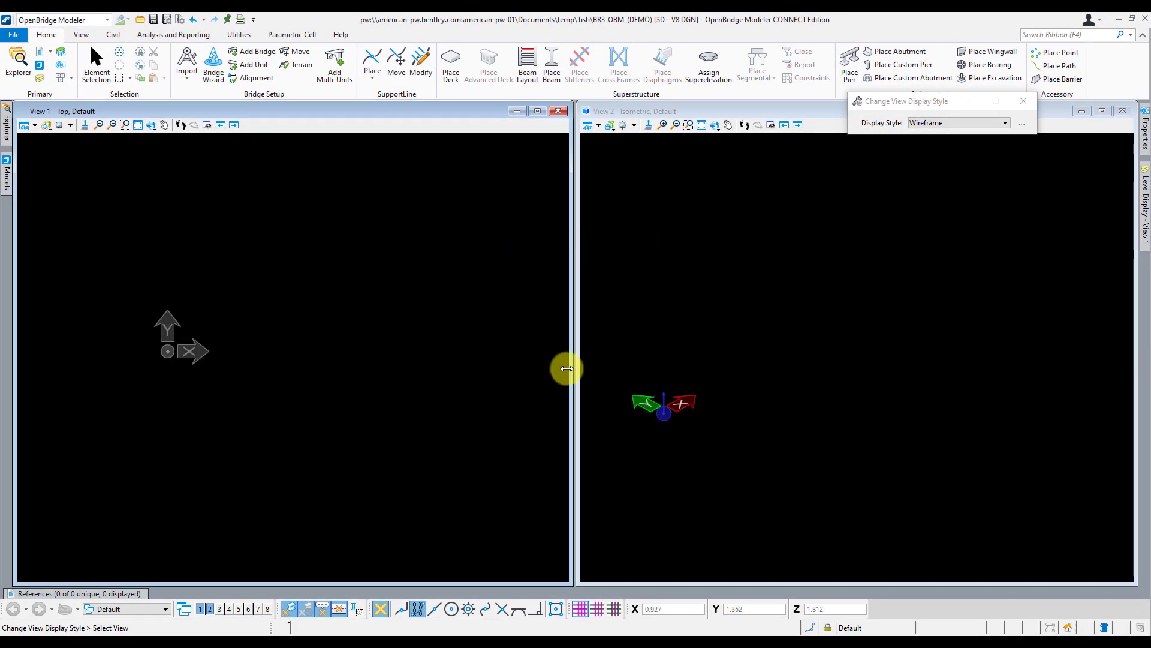
click(566, 367)
Step: Open the Front view maximized, using the default Illustration display style
click(219, 609)
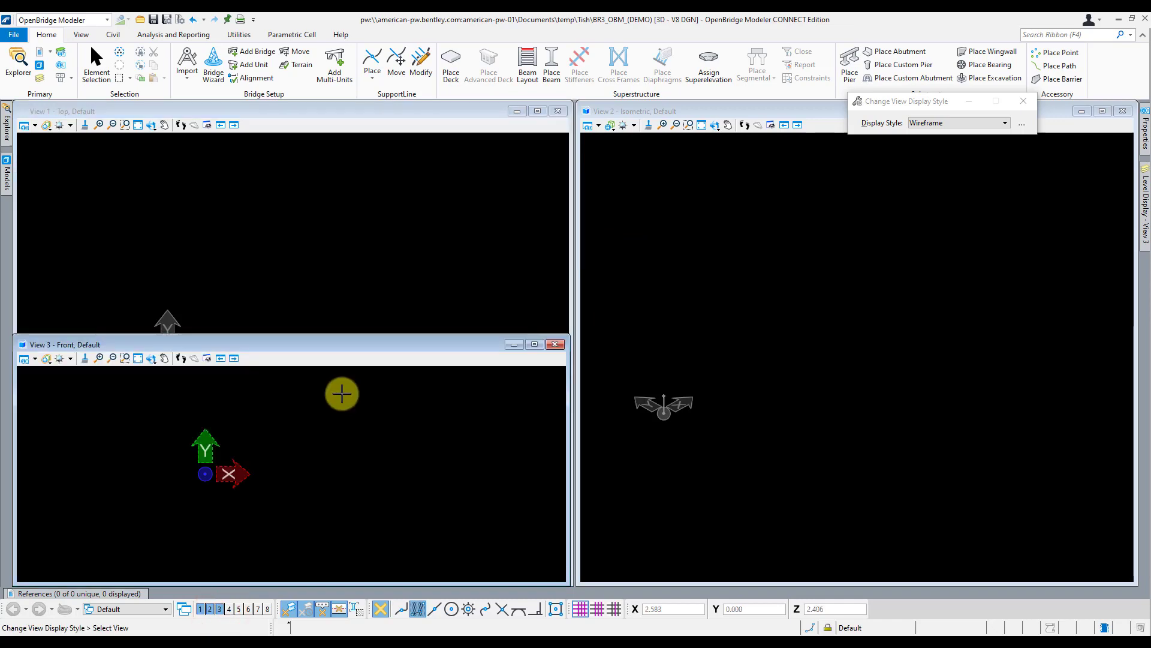
double_click(386, 345)
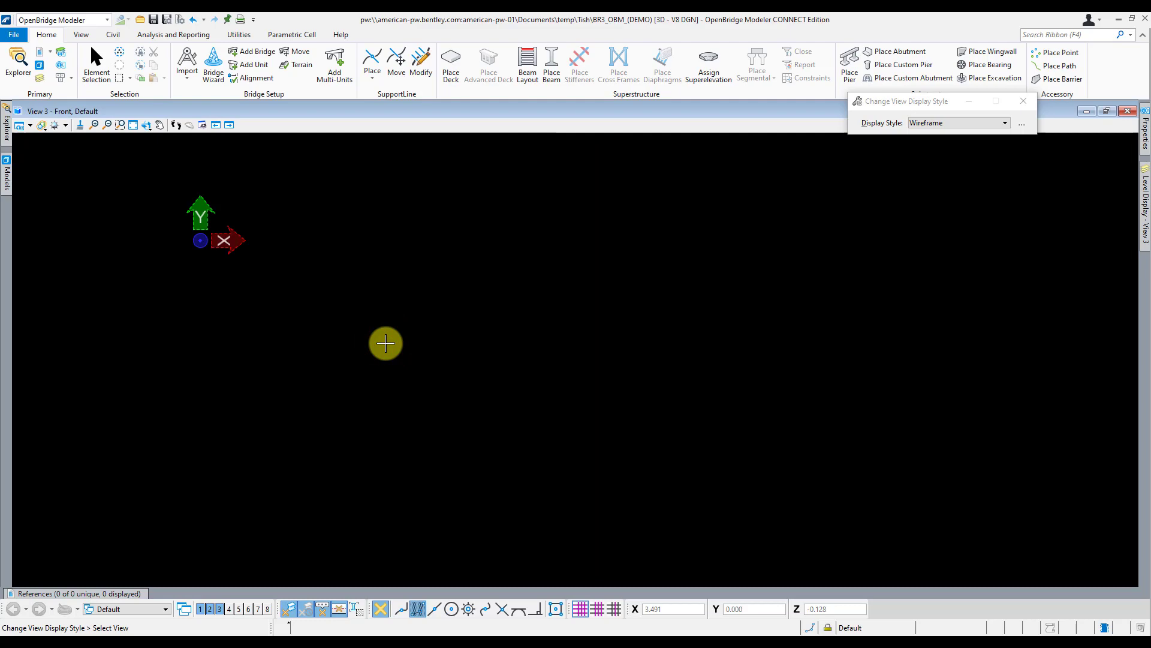
click(42, 125)
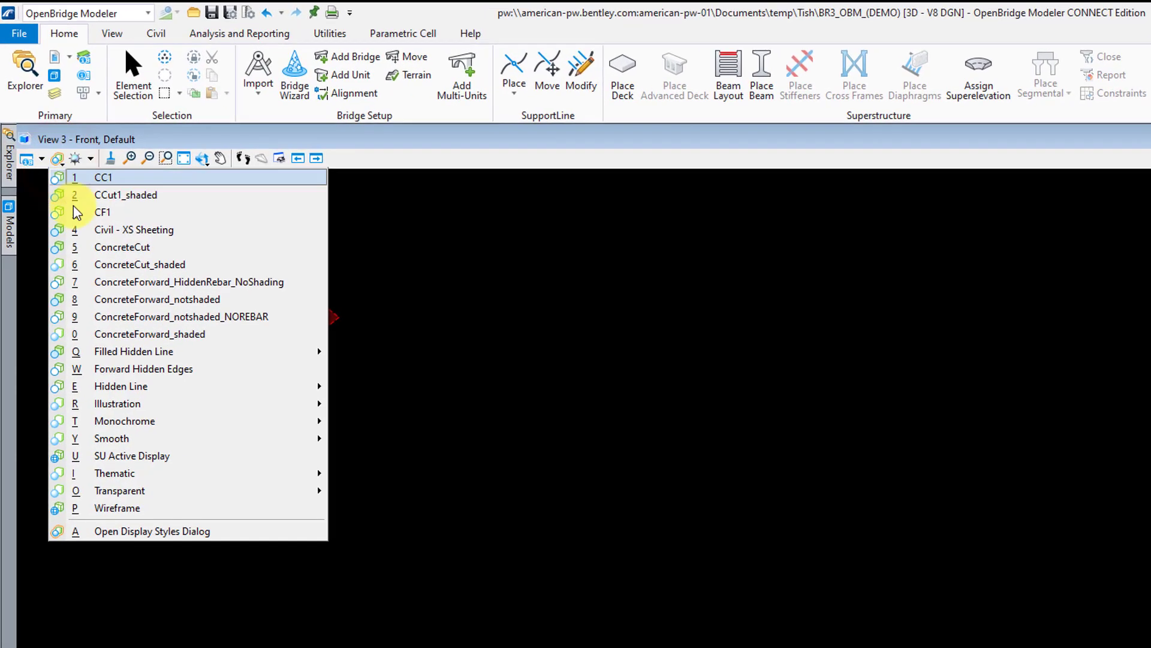
mouse_move(189, 404)
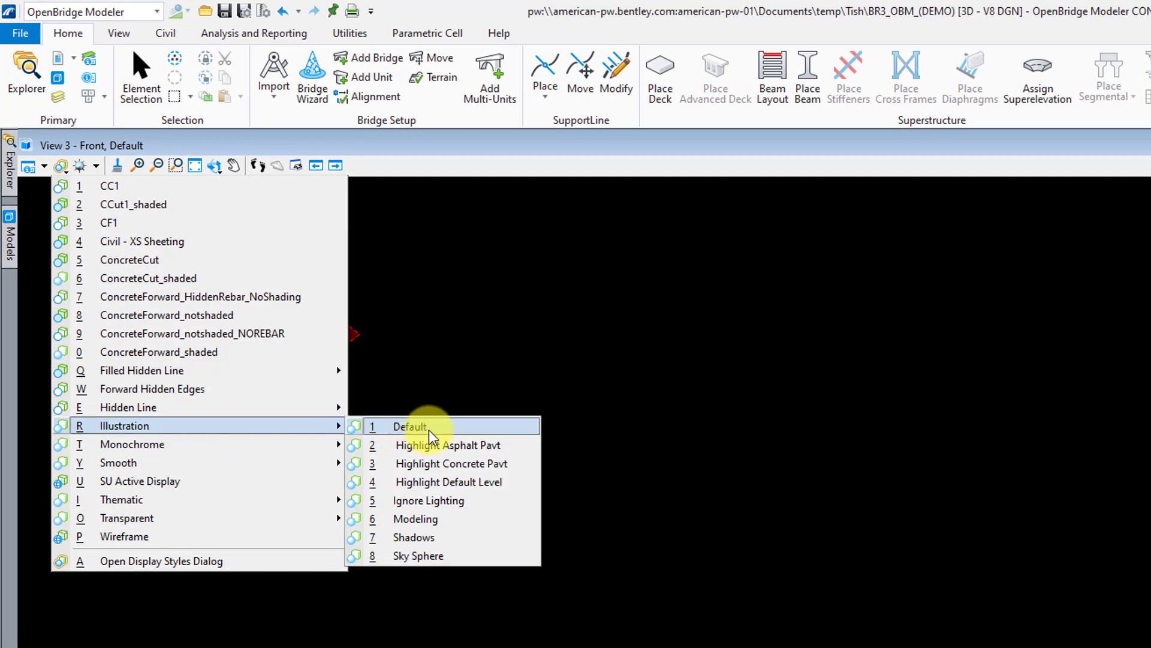
click(472, 499)
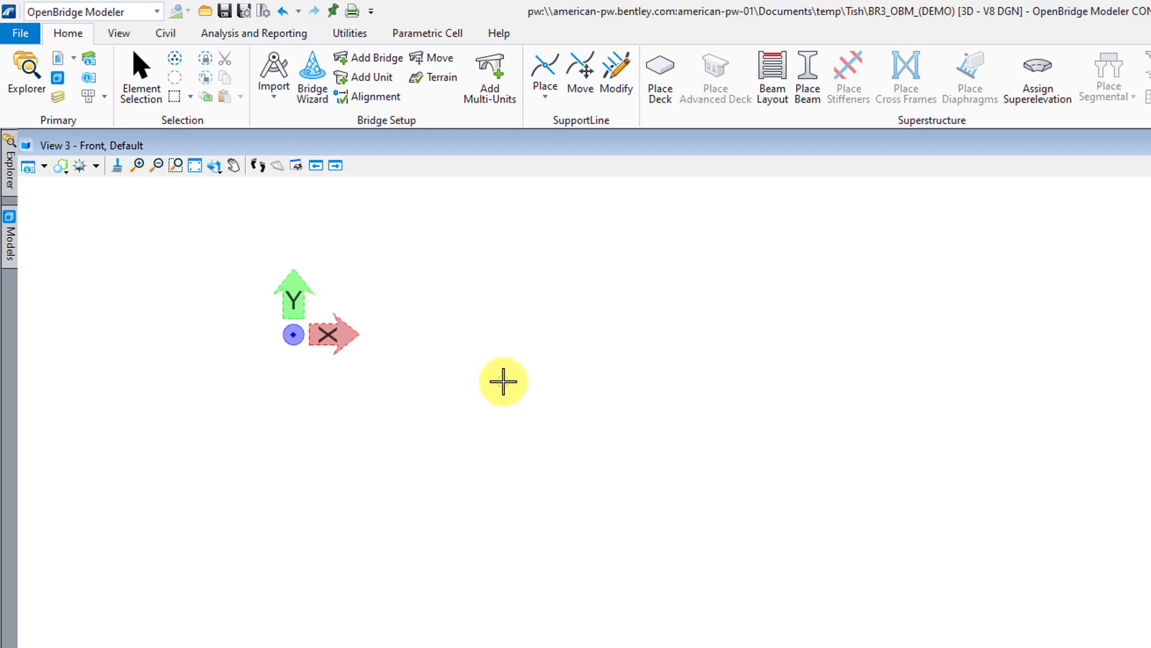
Step: Set the Illustration:Ignore Lighting style's background to Modeling
click(66, 167)
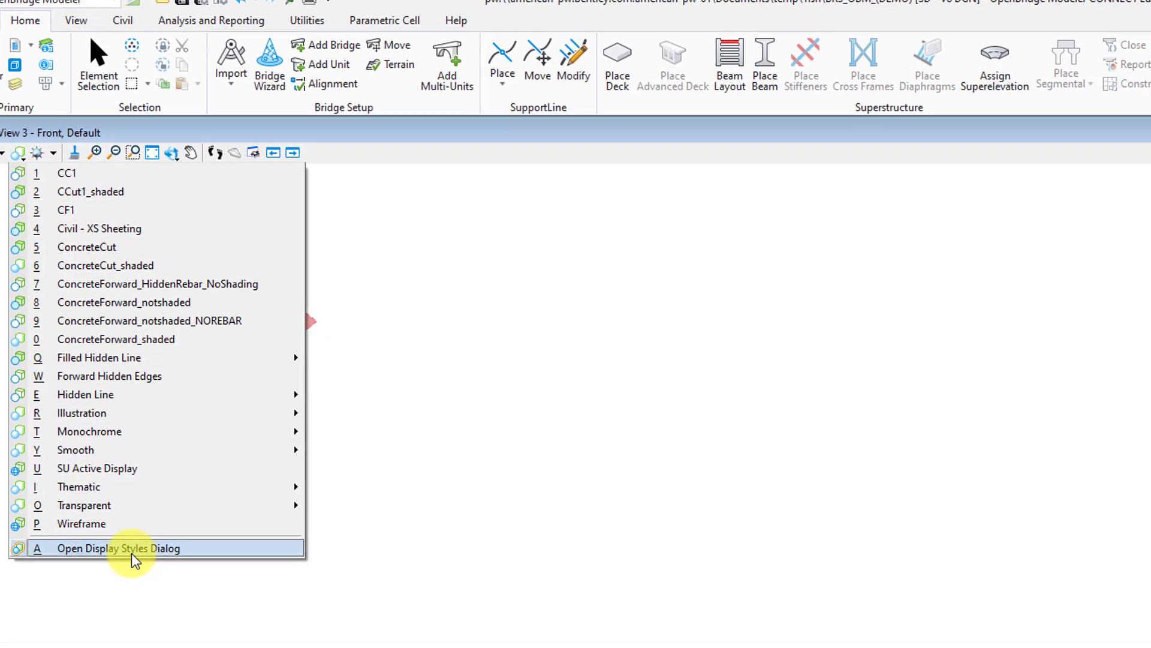
click(132, 548)
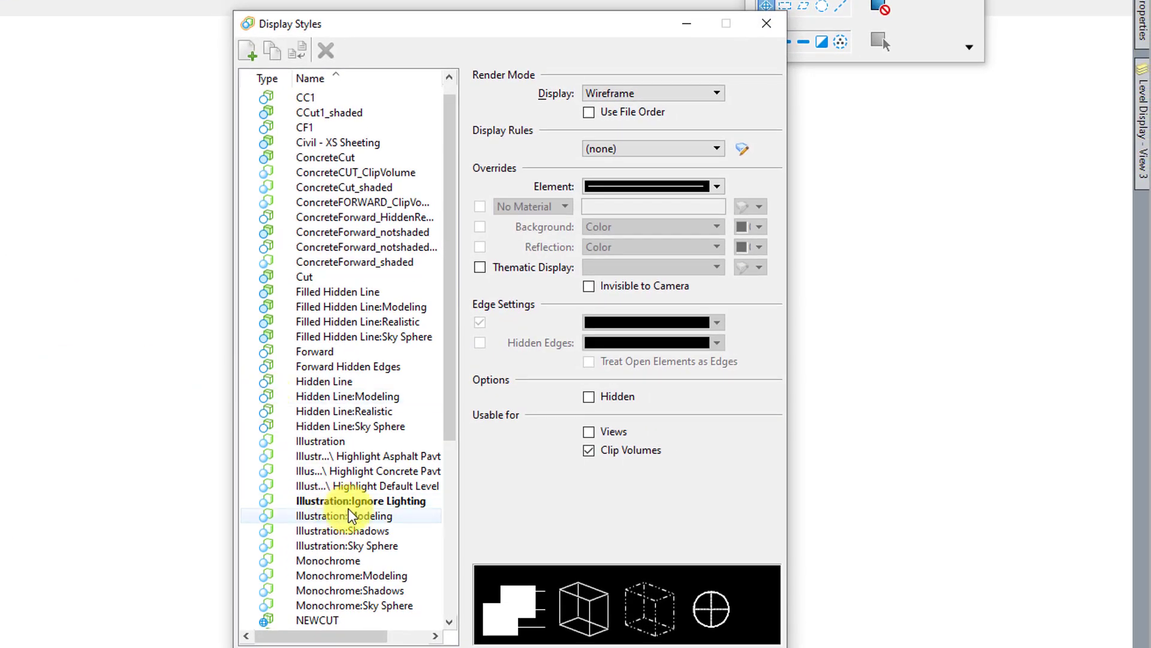
click(368, 500)
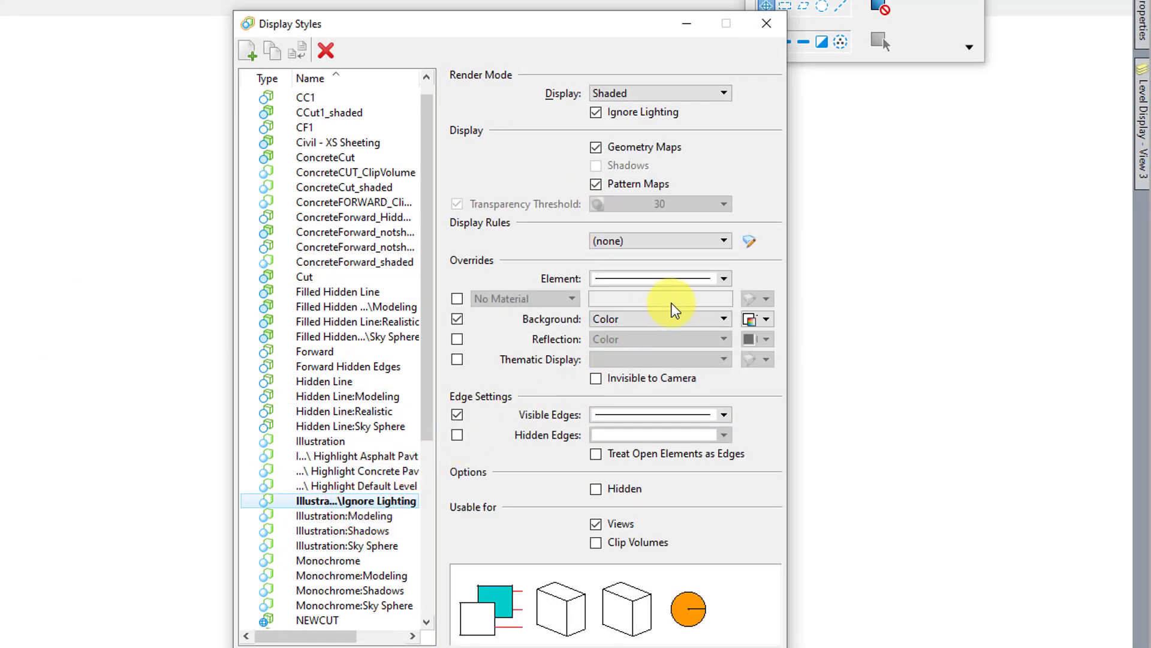
click(695, 318)
click(668, 386)
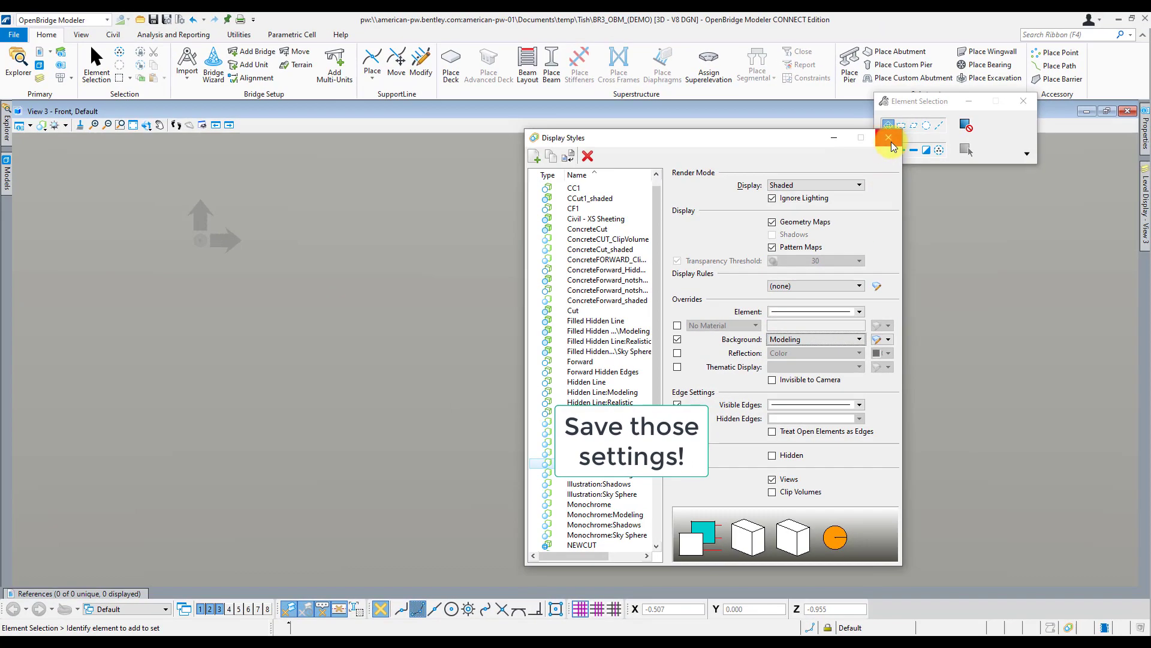
click(889, 138)
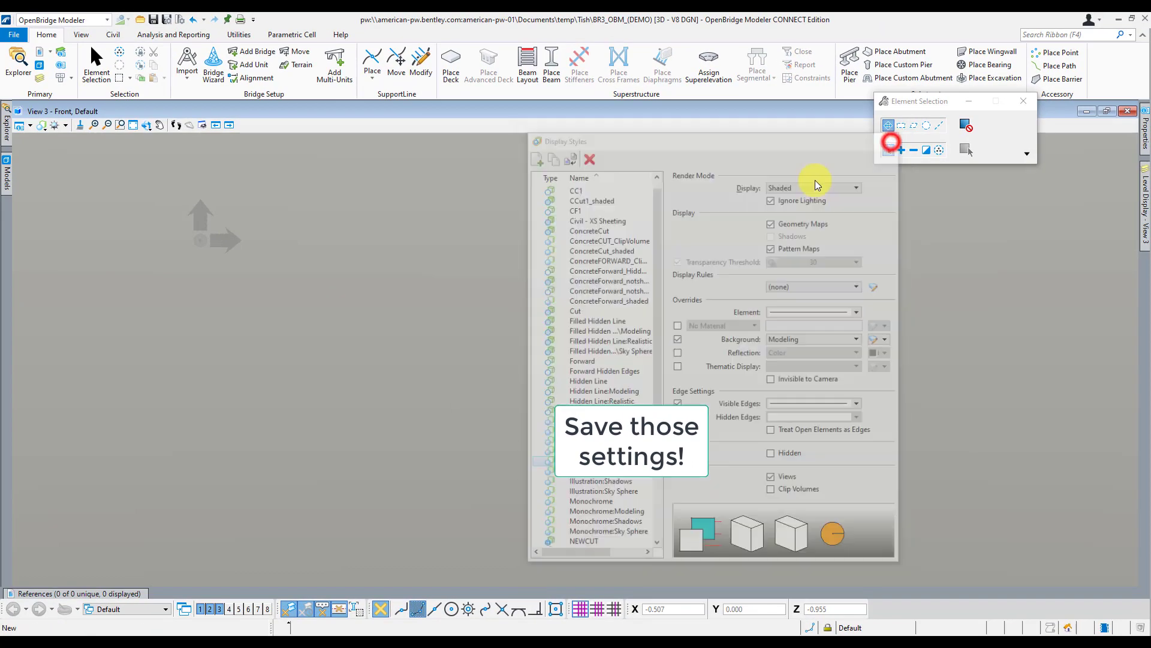
click(510, 223)
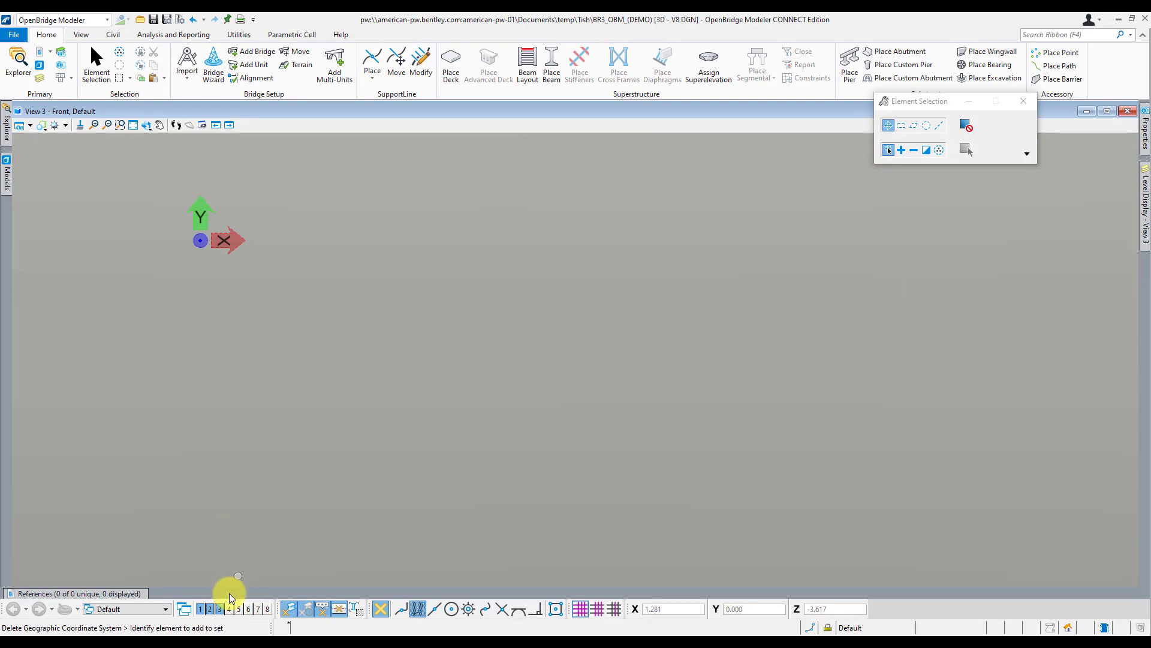
Step: Close the Front view, leaving the Top and Isometric views
click(221, 608)
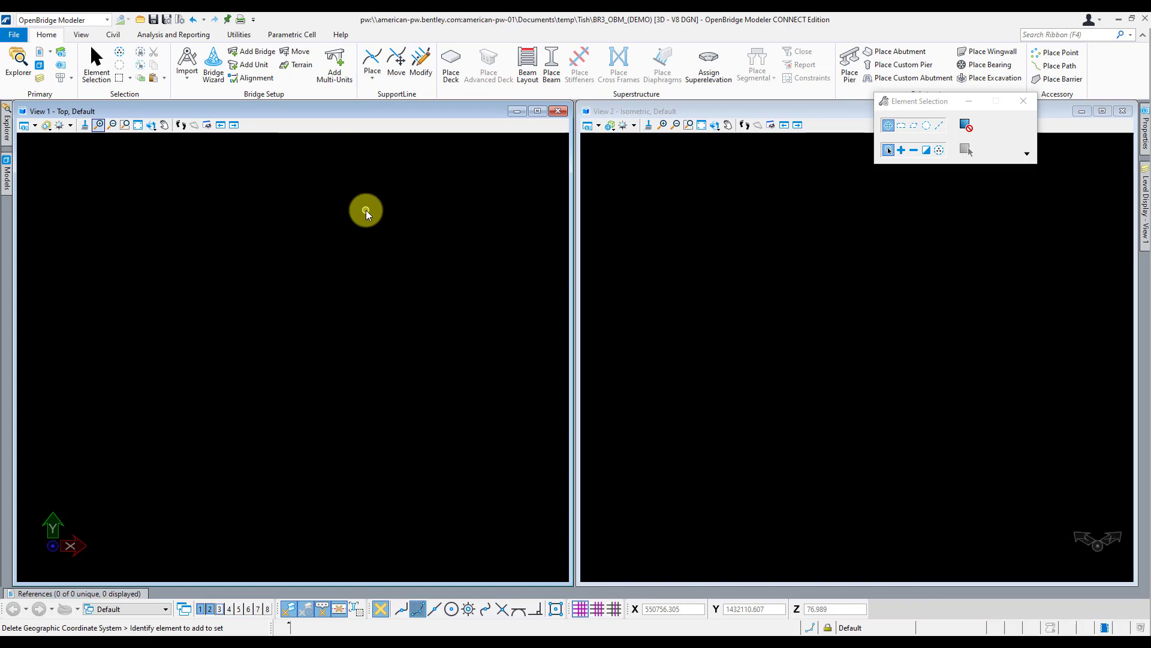
Step: In the Drawing workflow, assign the FL83-WF coordinate system from the library
click(106, 20)
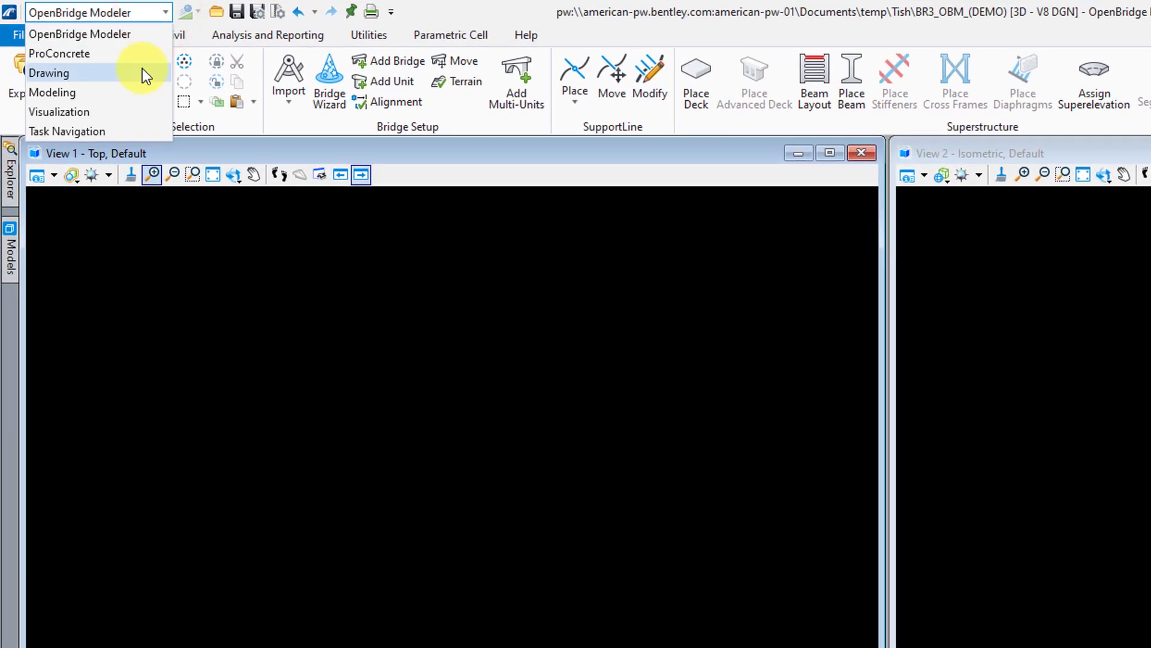
click(142, 71)
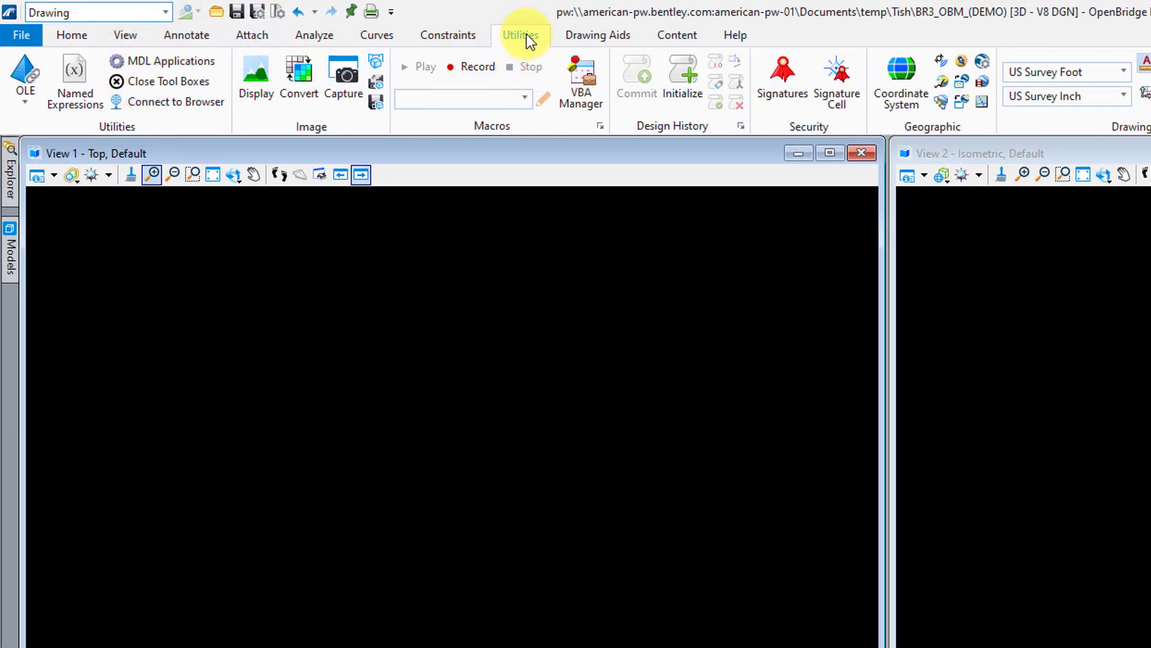
click(526, 37)
click(908, 99)
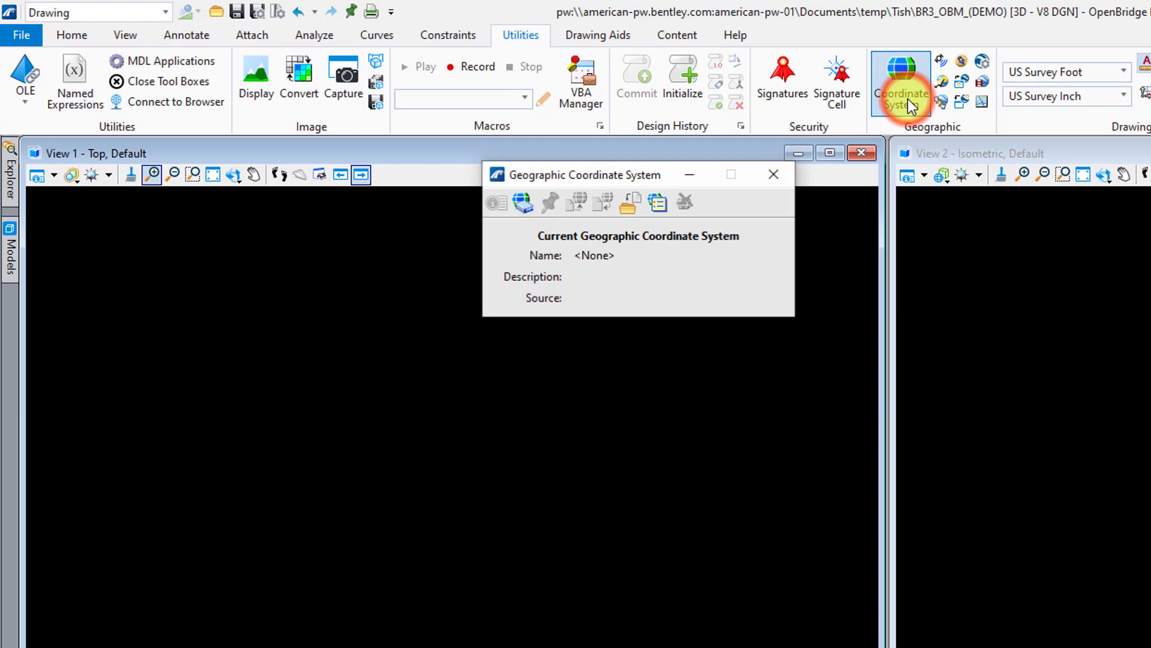
click(520, 205)
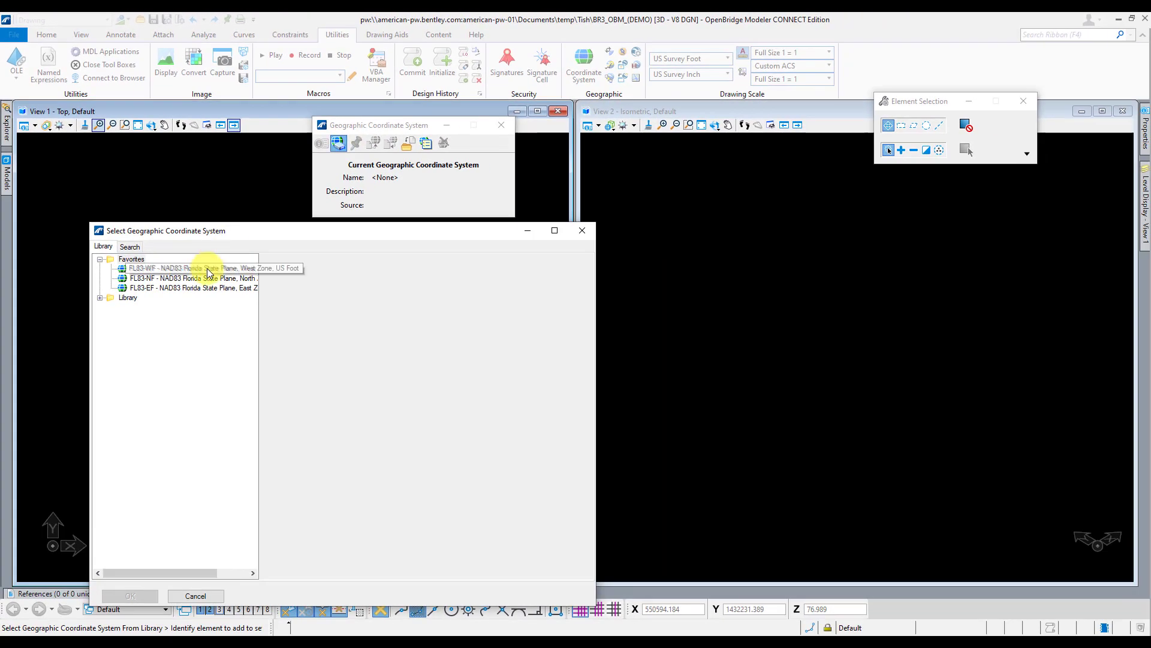
click(209, 273)
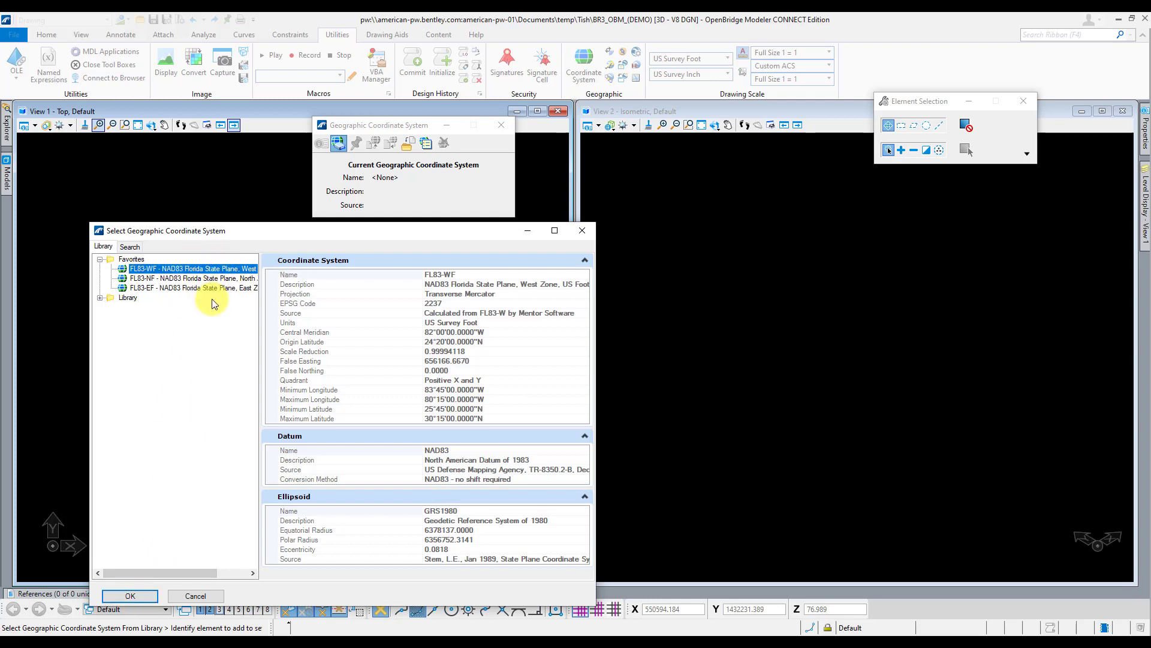
click(132, 595)
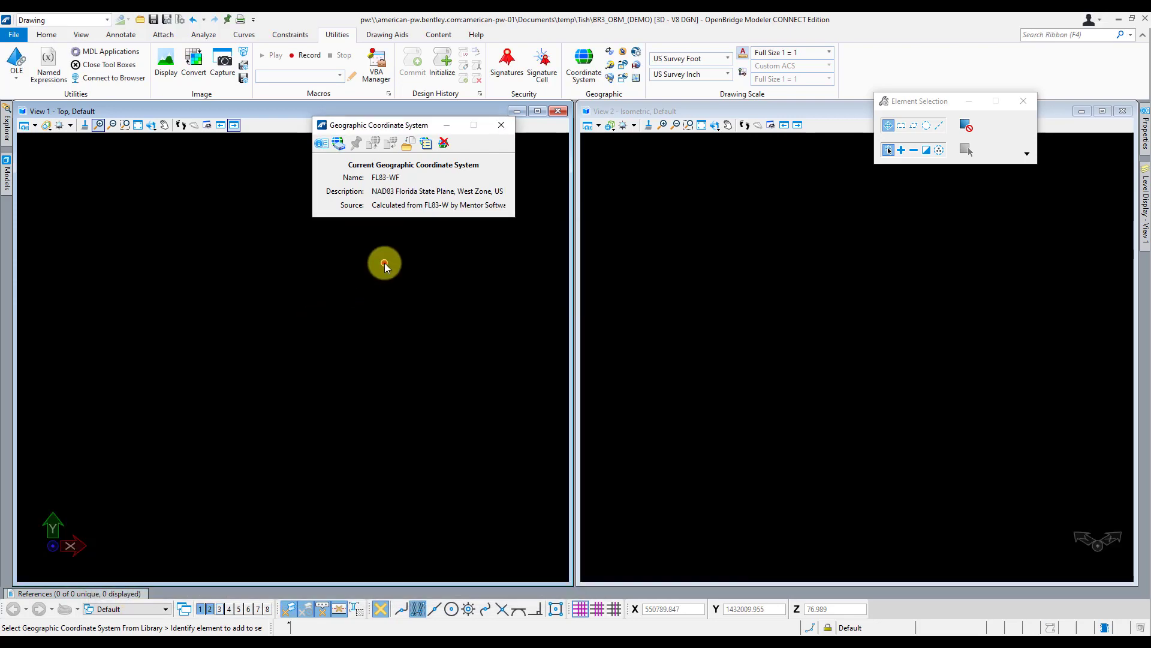
click(384, 263)
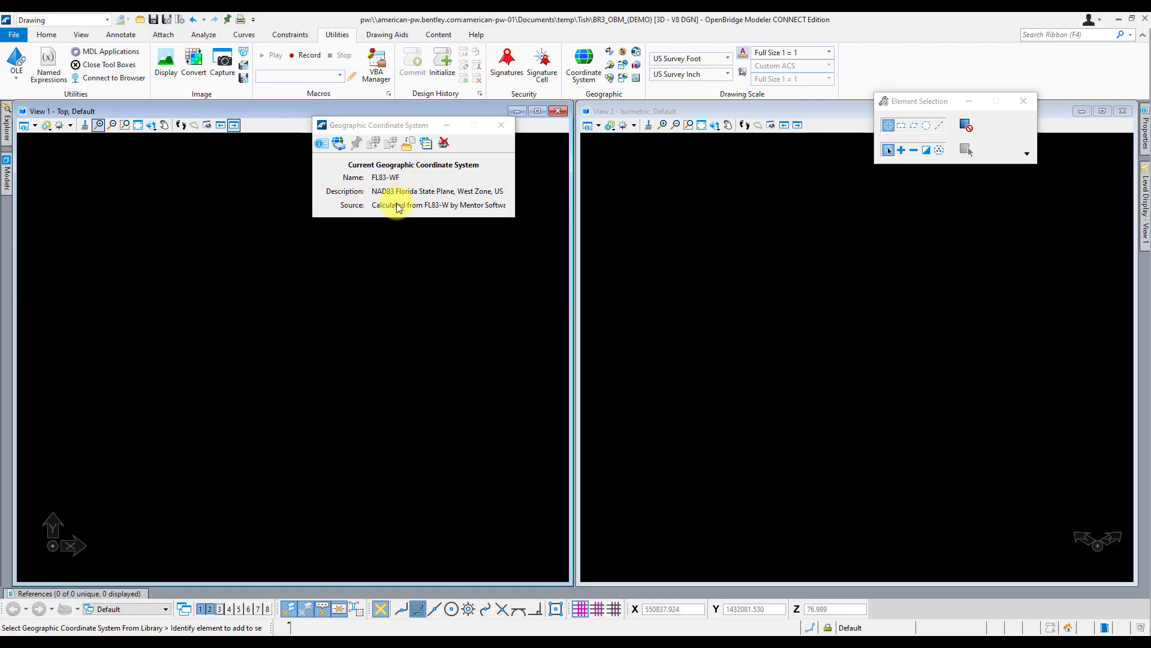
click(509, 127)
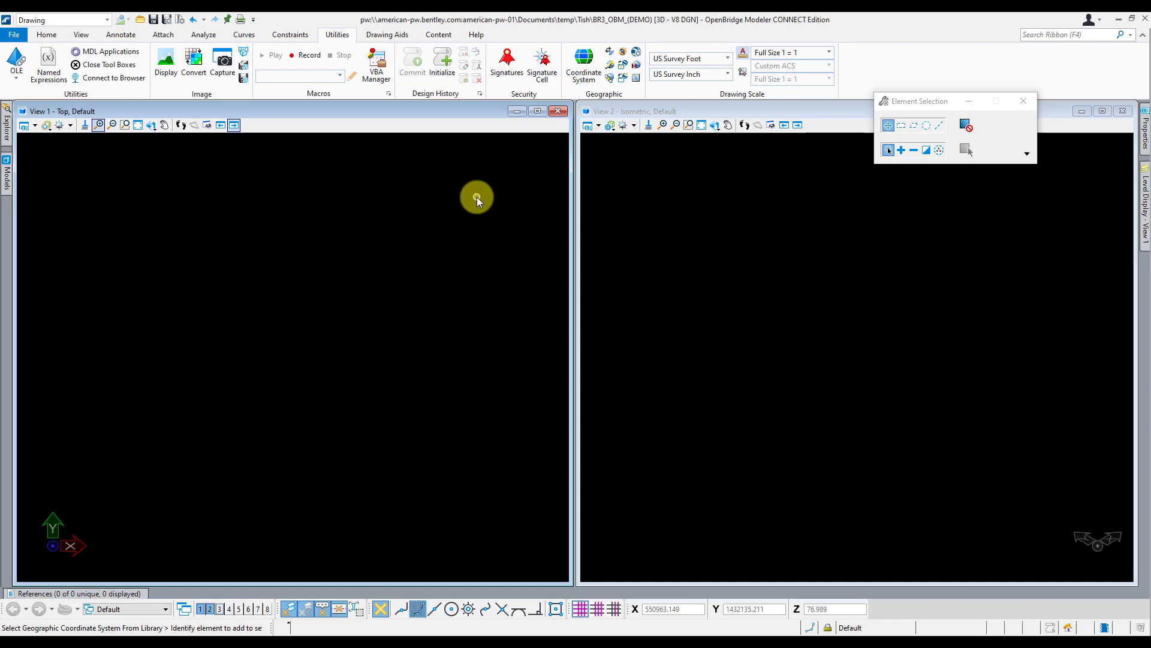
Step: Attach BR3_CL_Flyover_ALGN and Existing_Ground_Survey from OBM YouTube Files as references
click(120, 593)
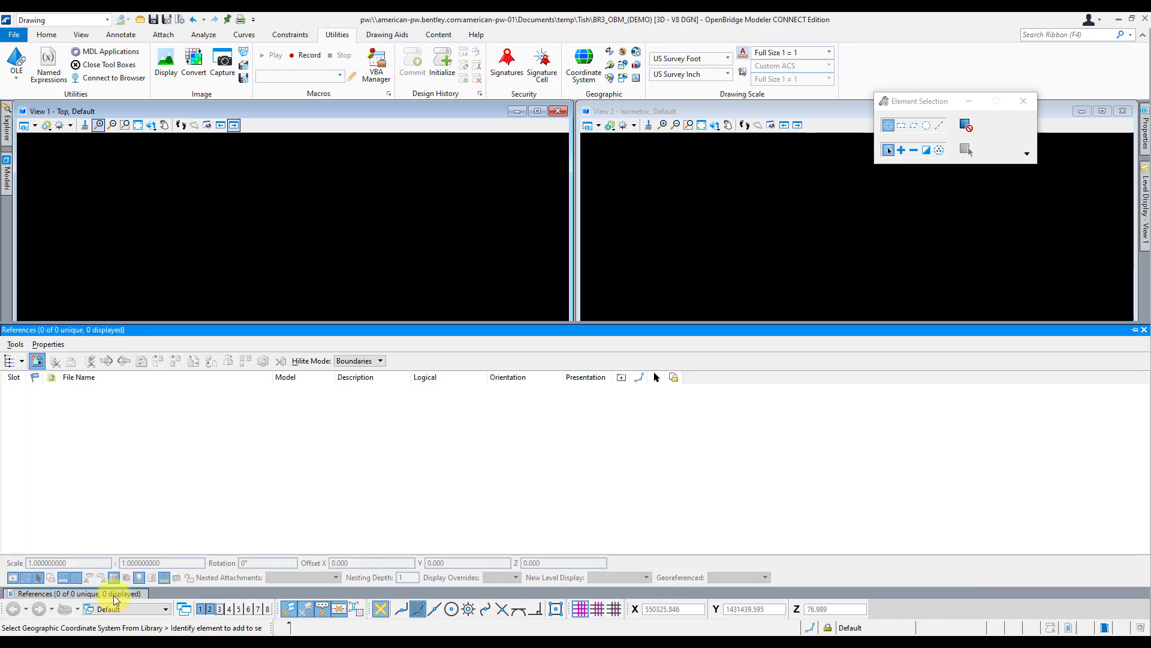
click(40, 358)
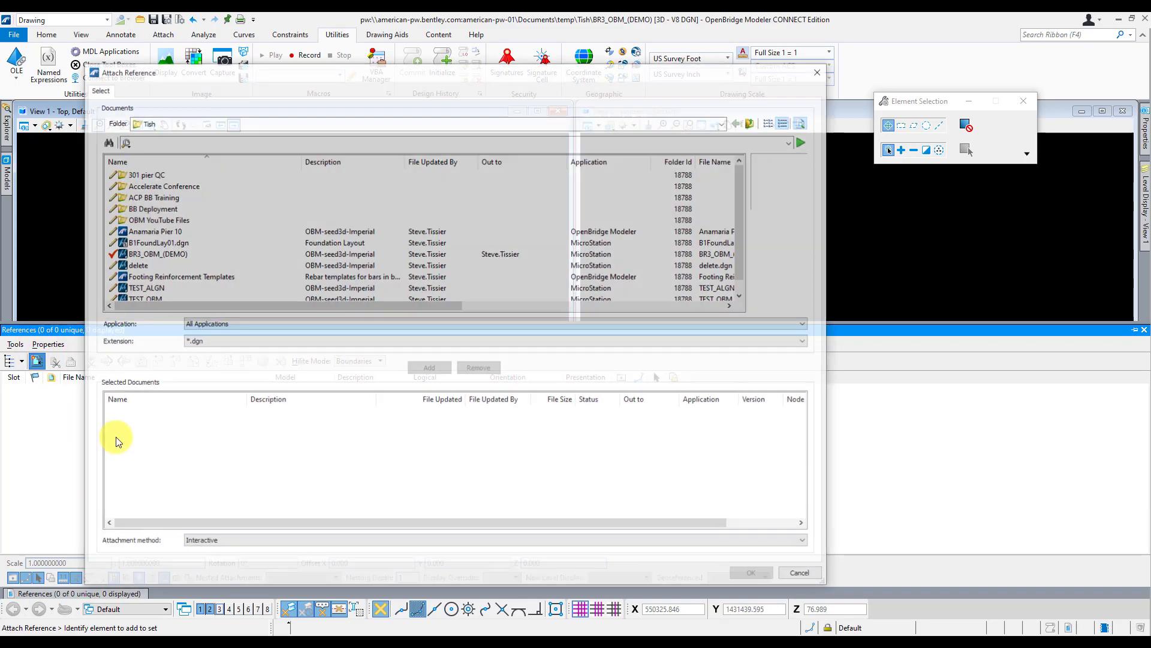
double_click(162, 222)
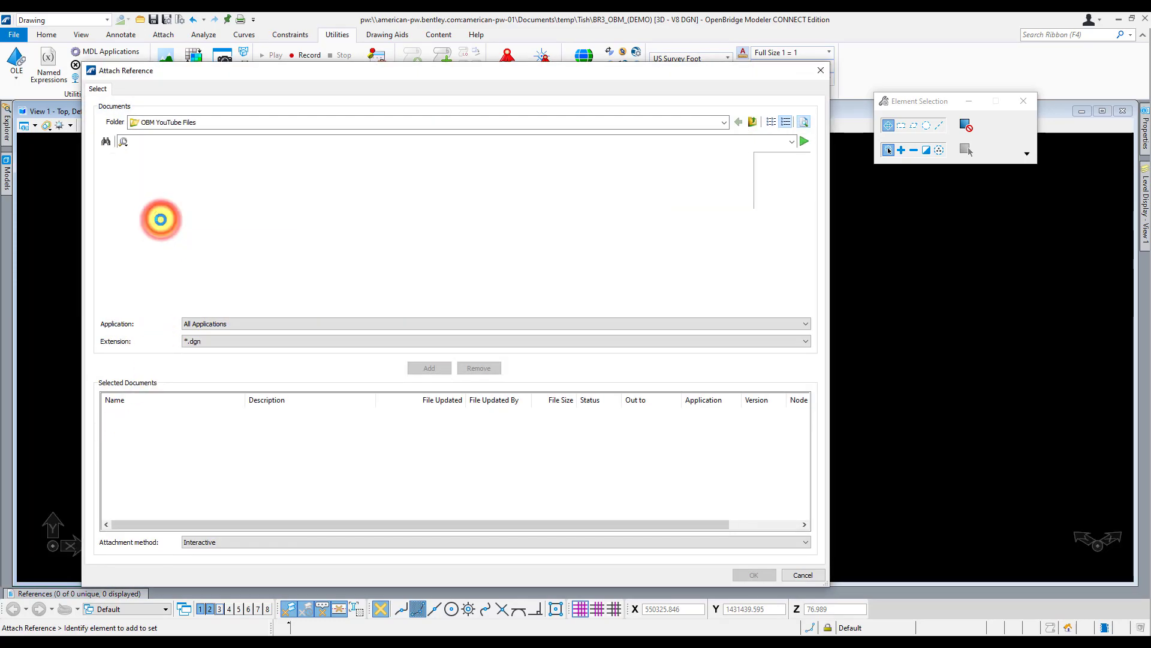
click(193, 175)
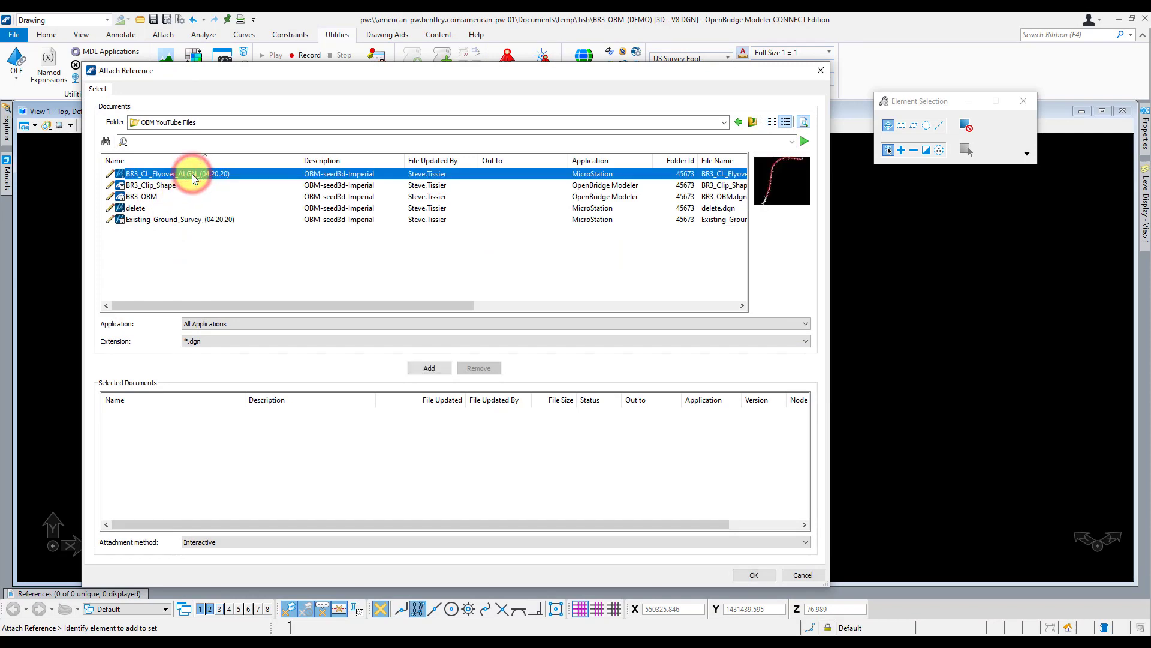
ctrl+click(177, 222)
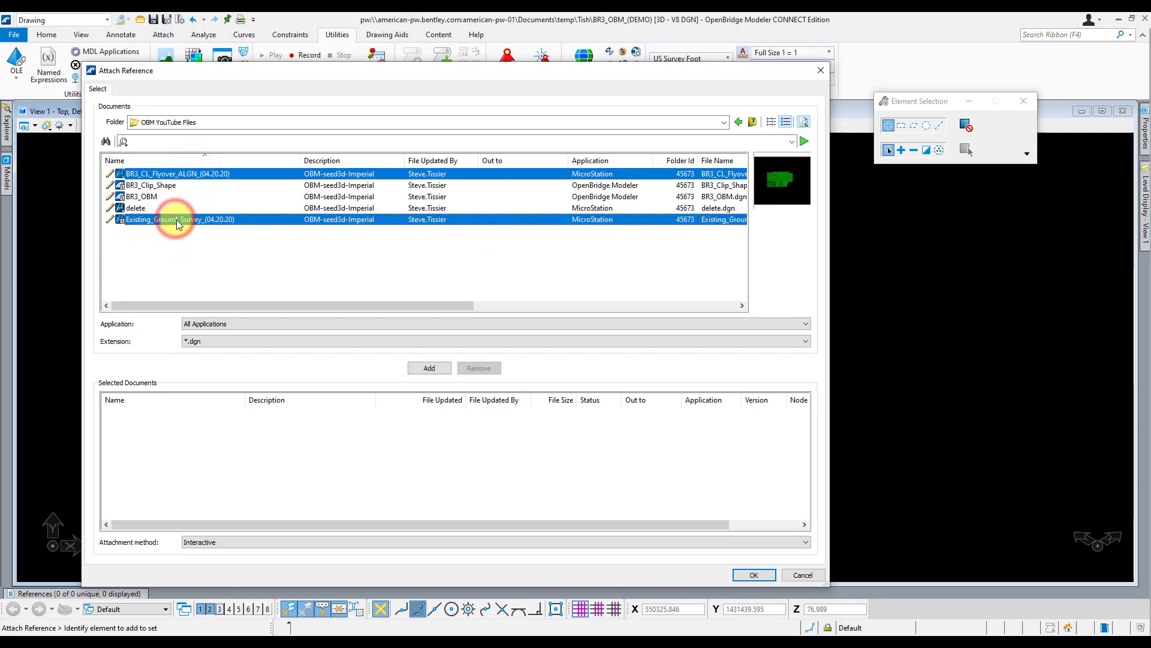
click(433, 368)
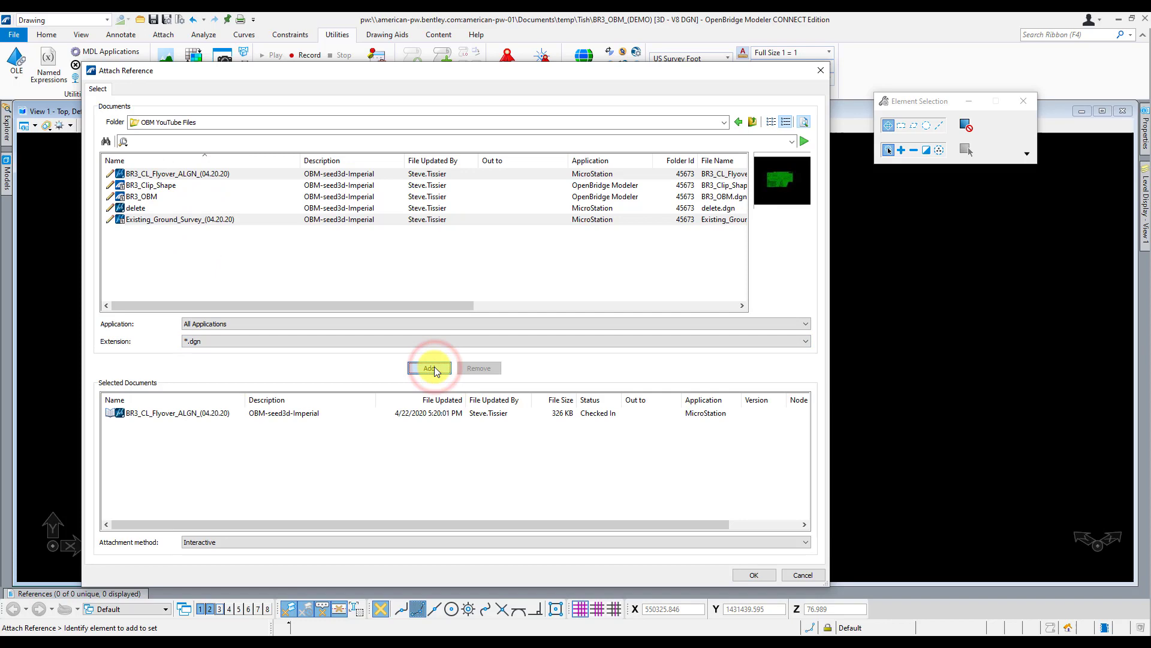
click(753, 574)
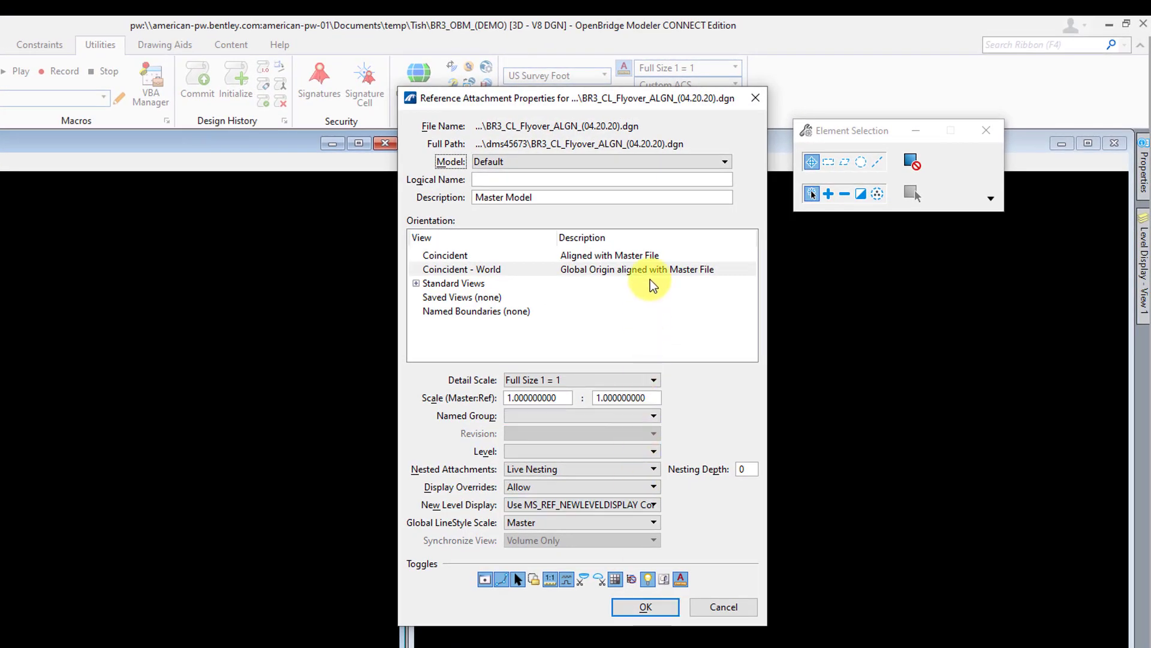
Step: Set both new references to Coincident - World orientation
click(650, 269)
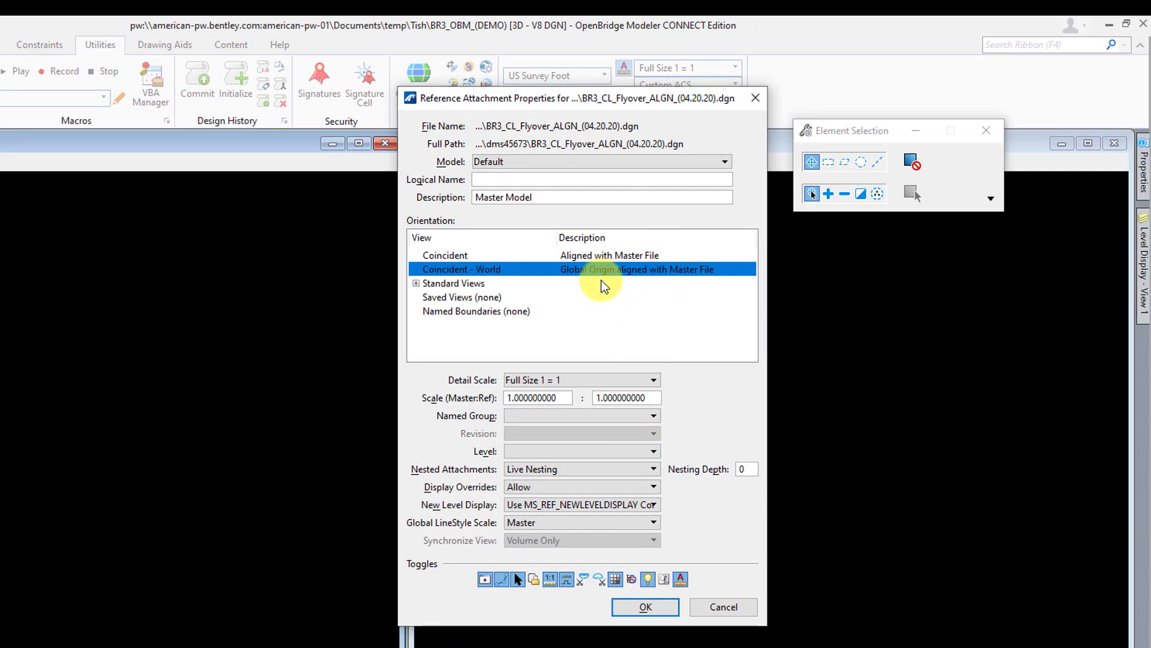
click(648, 608)
click(649, 607)
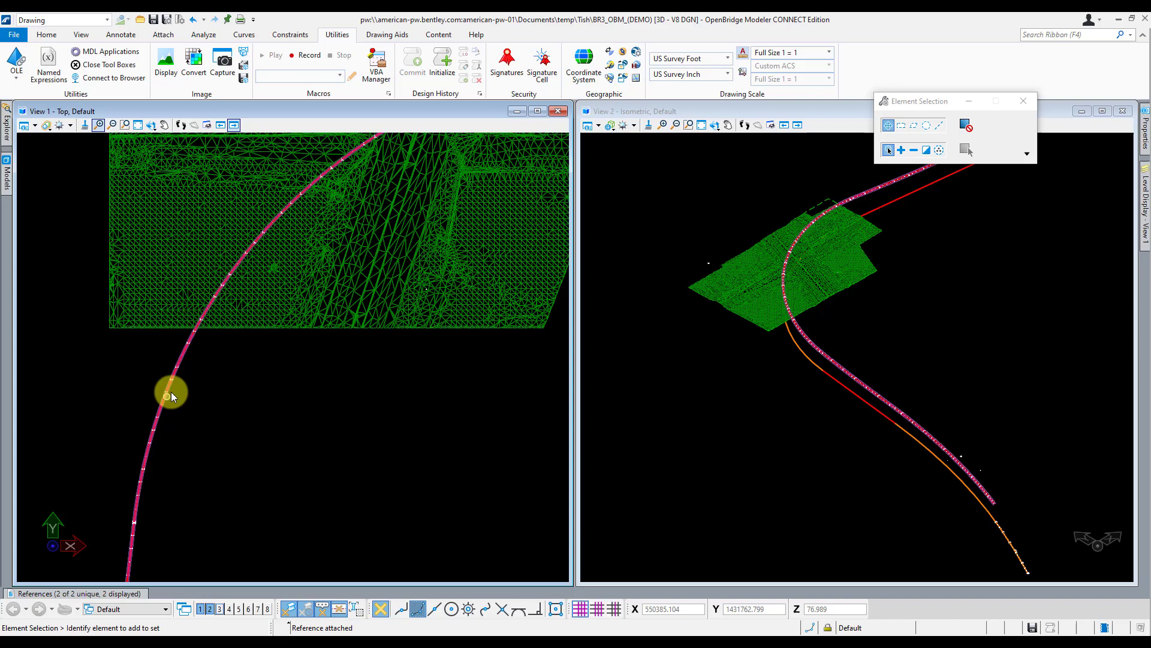
Step: Enable Use Active Annotation Scale on the alignment reference to show station labels
scroll(174, 387, up, 2)
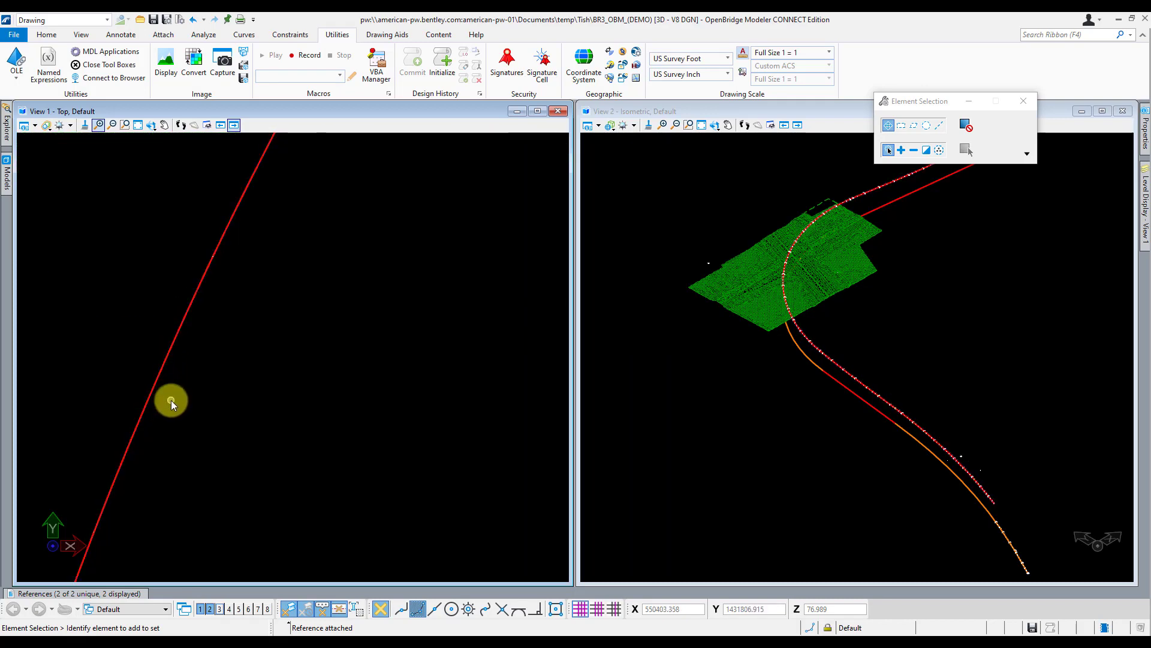
scroll(171, 399, down, 2)
scroll(170, 398, down, 3)
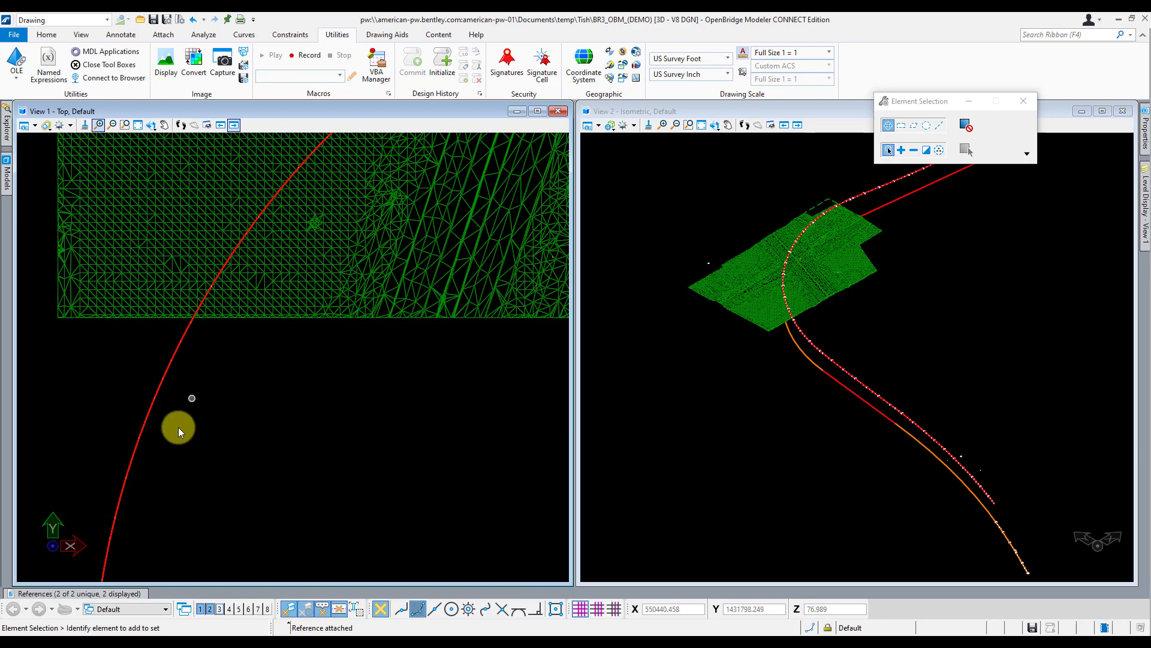
click(125, 591)
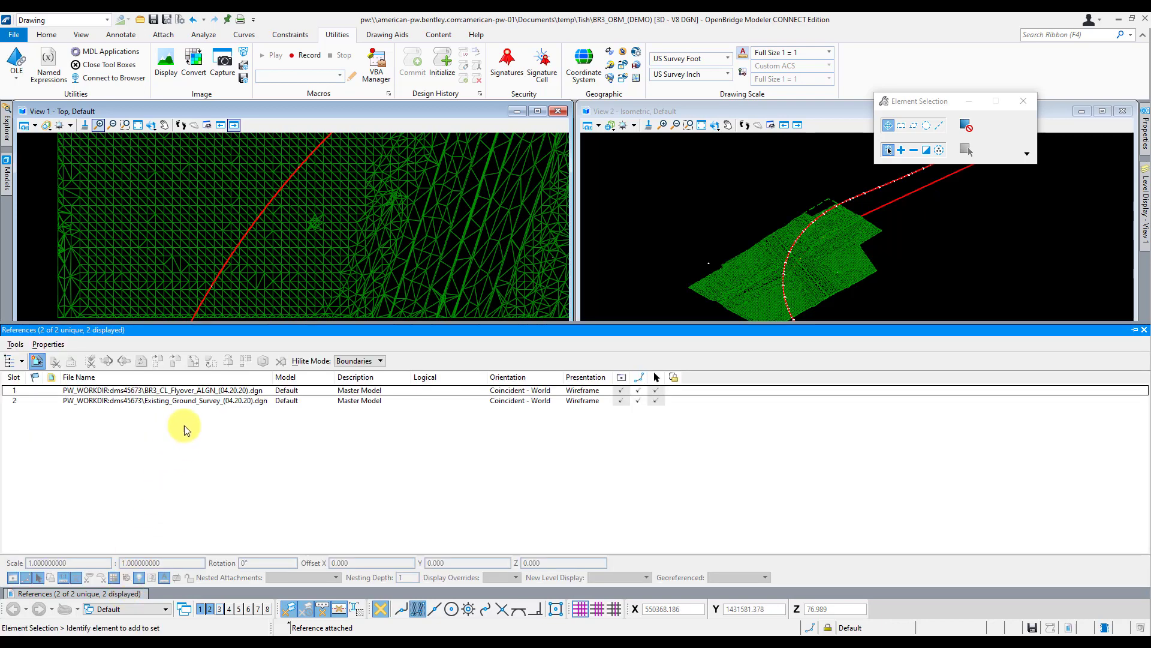
click(224, 391)
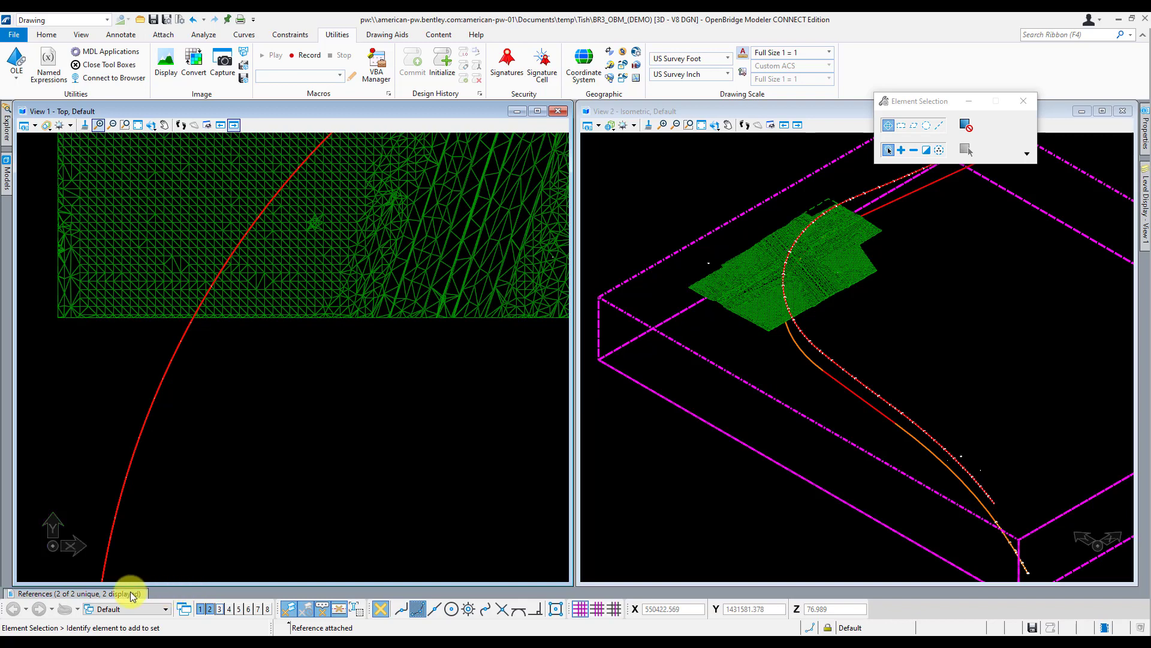
mouse_move(138, 592)
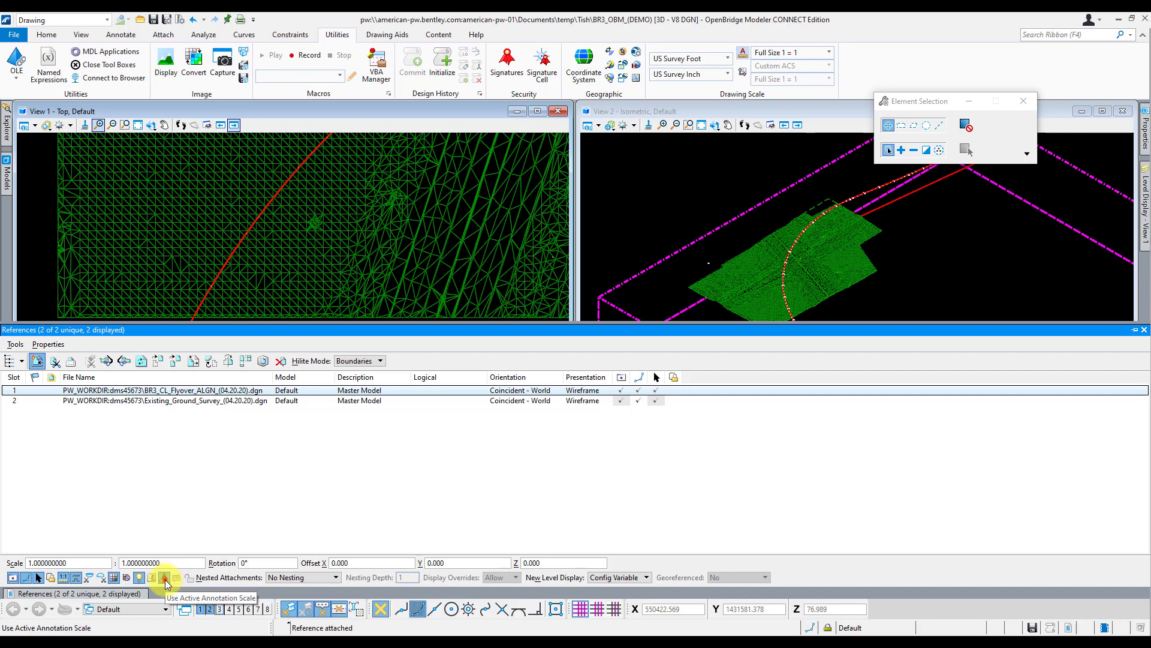
click(164, 578)
click(28, 283)
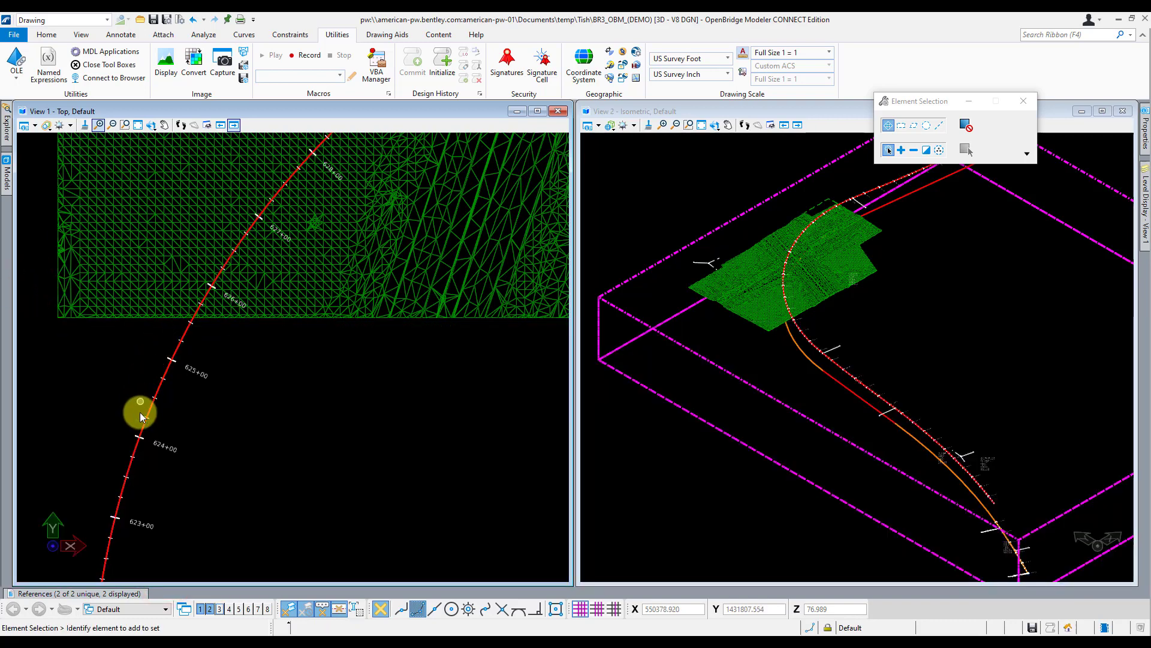
mouse_move(204, 380)
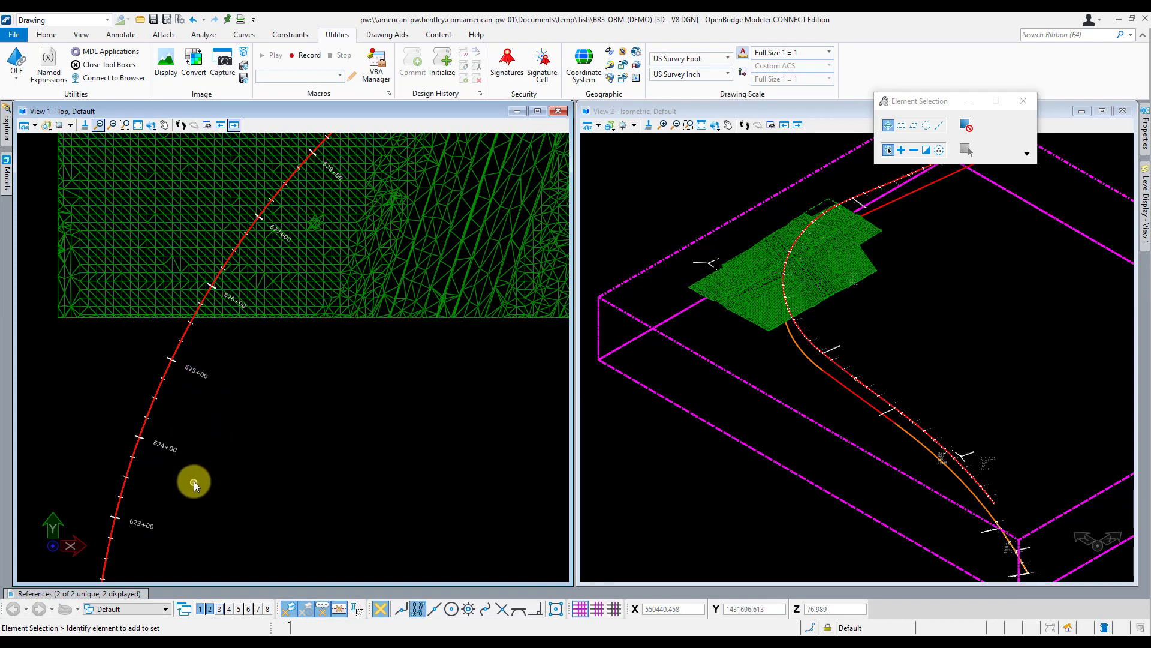
Step: Set View 1's background map type to Aerial
scroll(193, 481, down, 2)
scroll(193, 481, down, 1)
scroll(328, 301, up, 1)
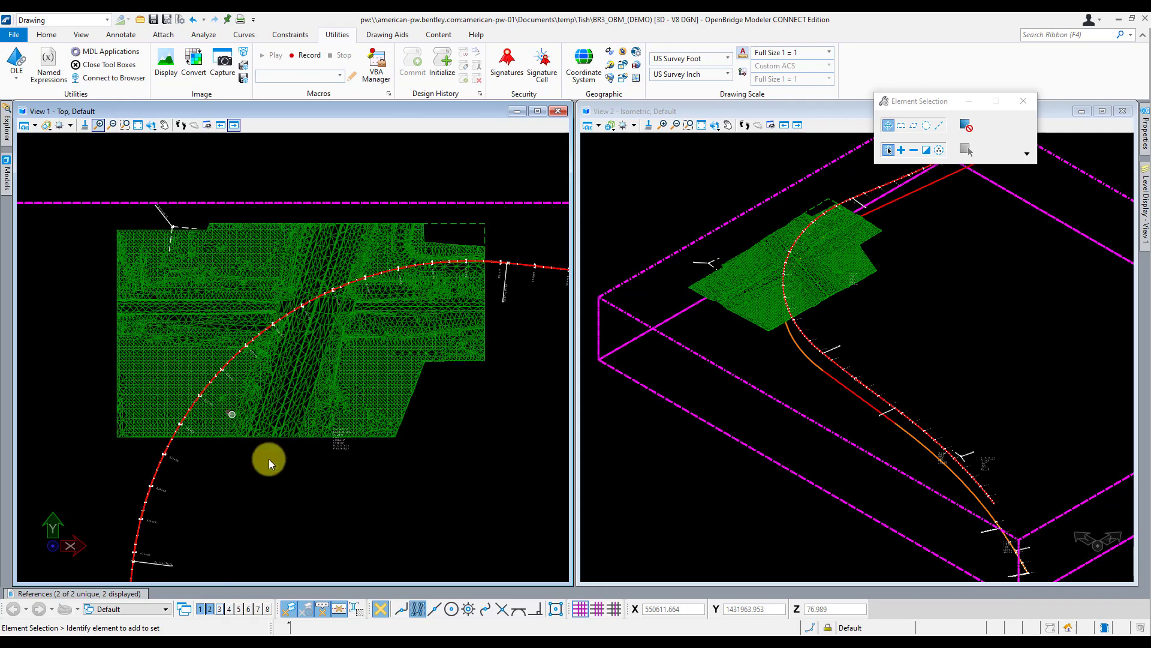
scroll(273, 465, down, 1)
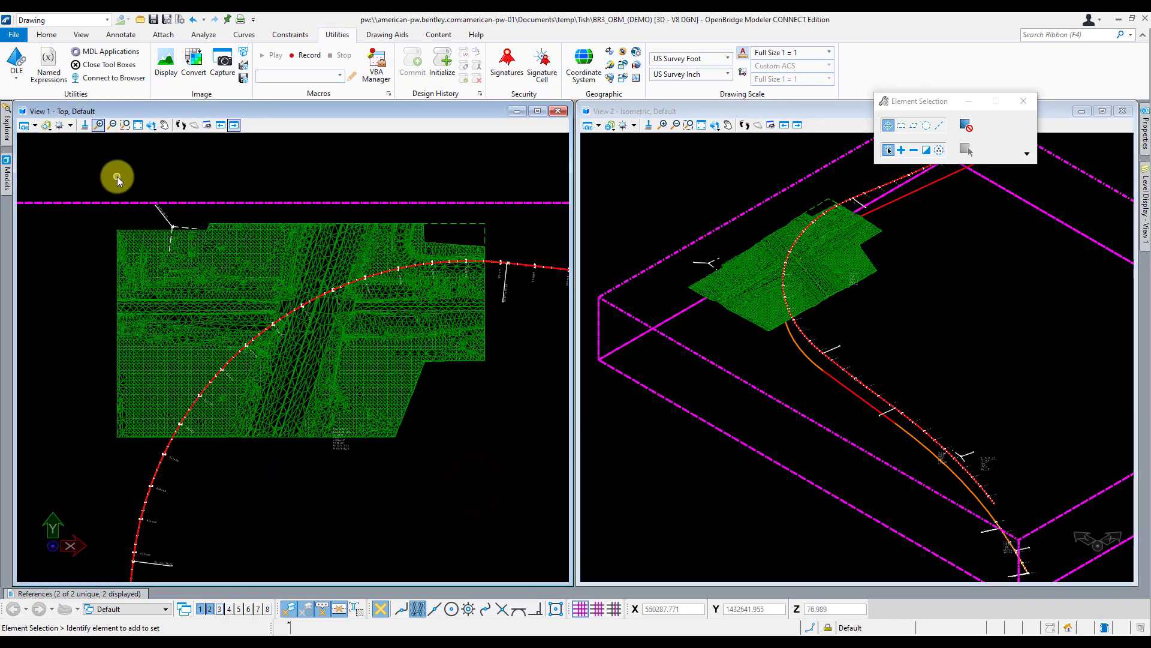
click(36, 129)
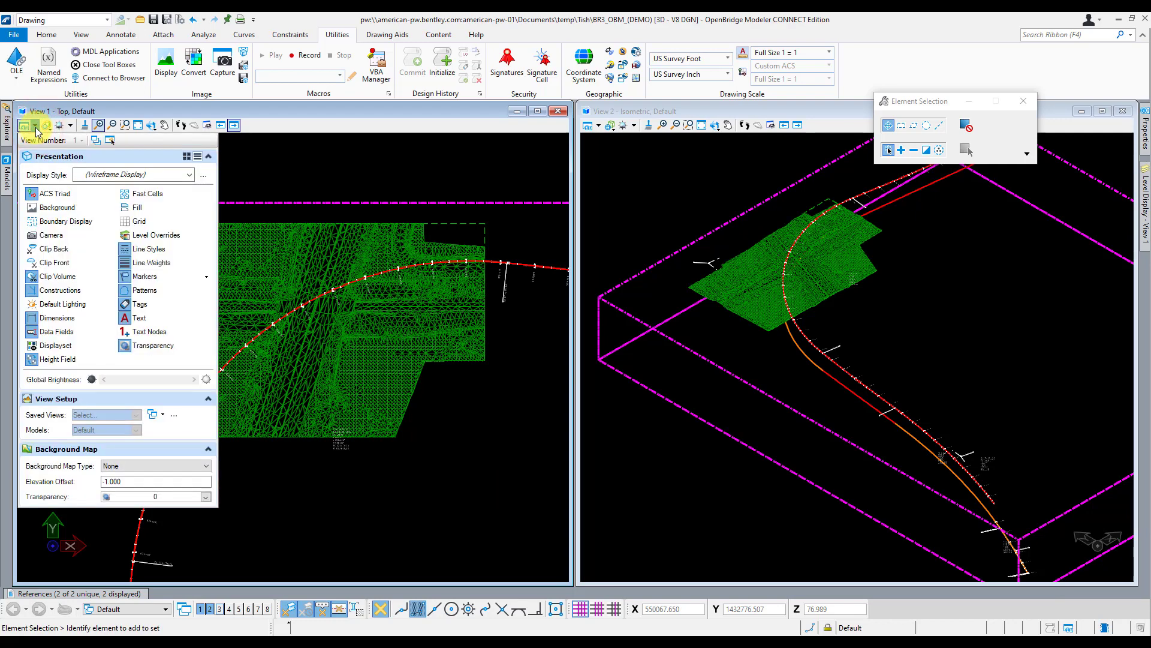
click(144, 467)
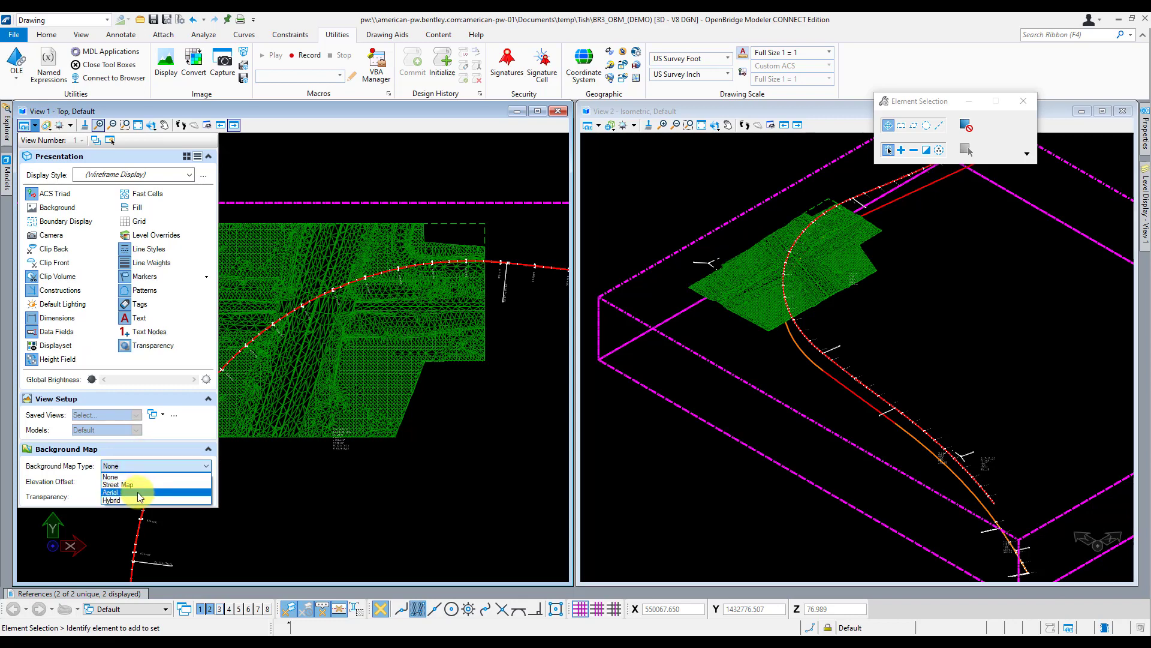
click(138, 493)
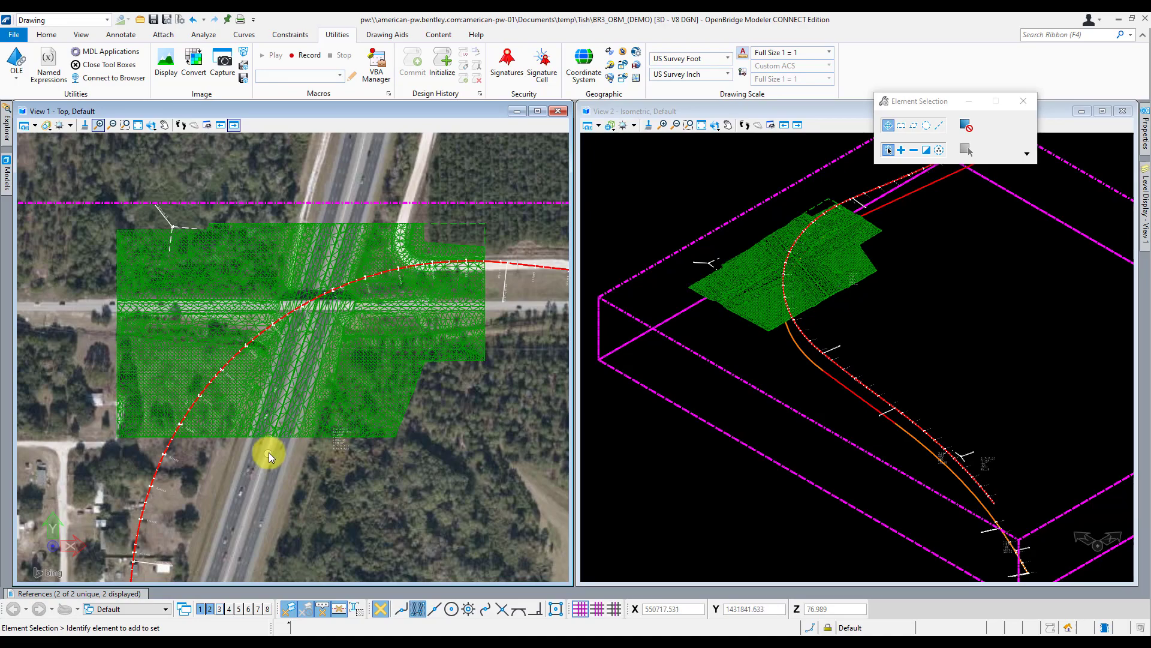
Step: Zoom and pan View 1 to centre where the alignment crosses the highway
scroll(269, 452, down, 2)
scroll(269, 452, up, 3)
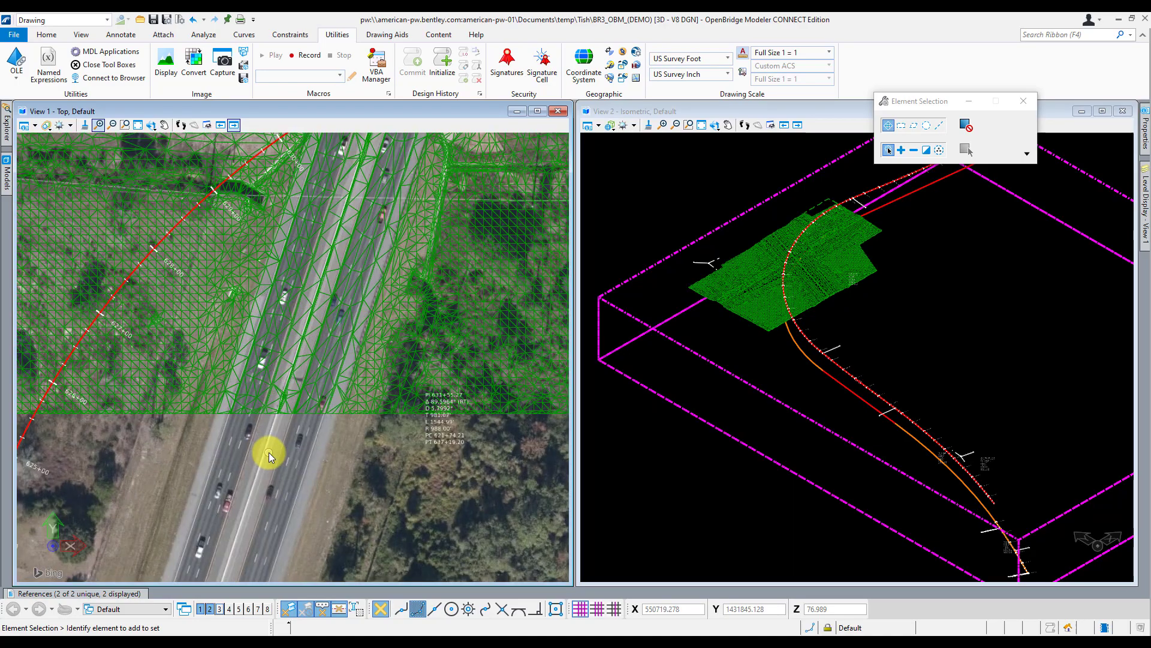
scroll(203, 463, up, 2)
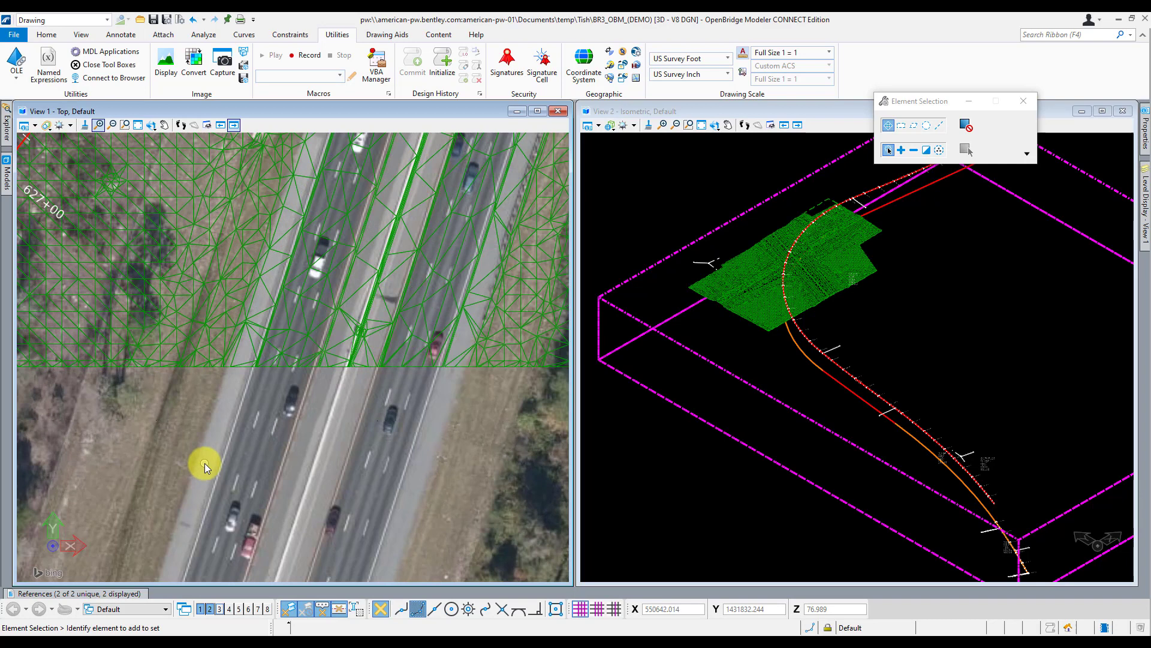
scroll(206, 462, up, 1)
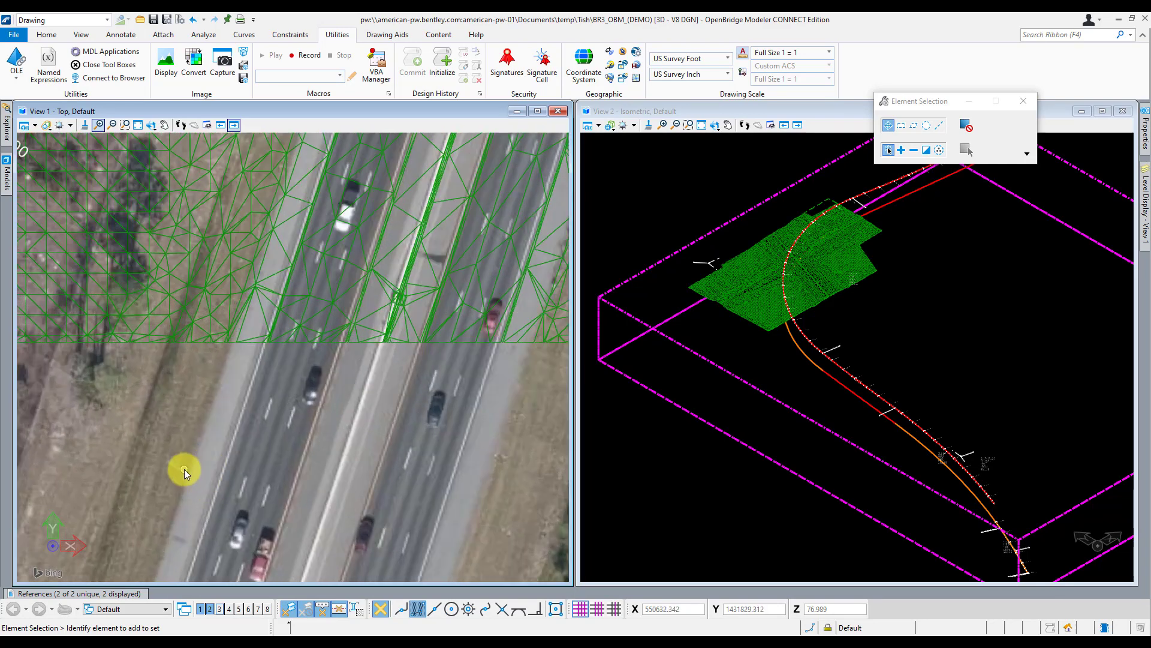
scroll(237, 486, down, 3)
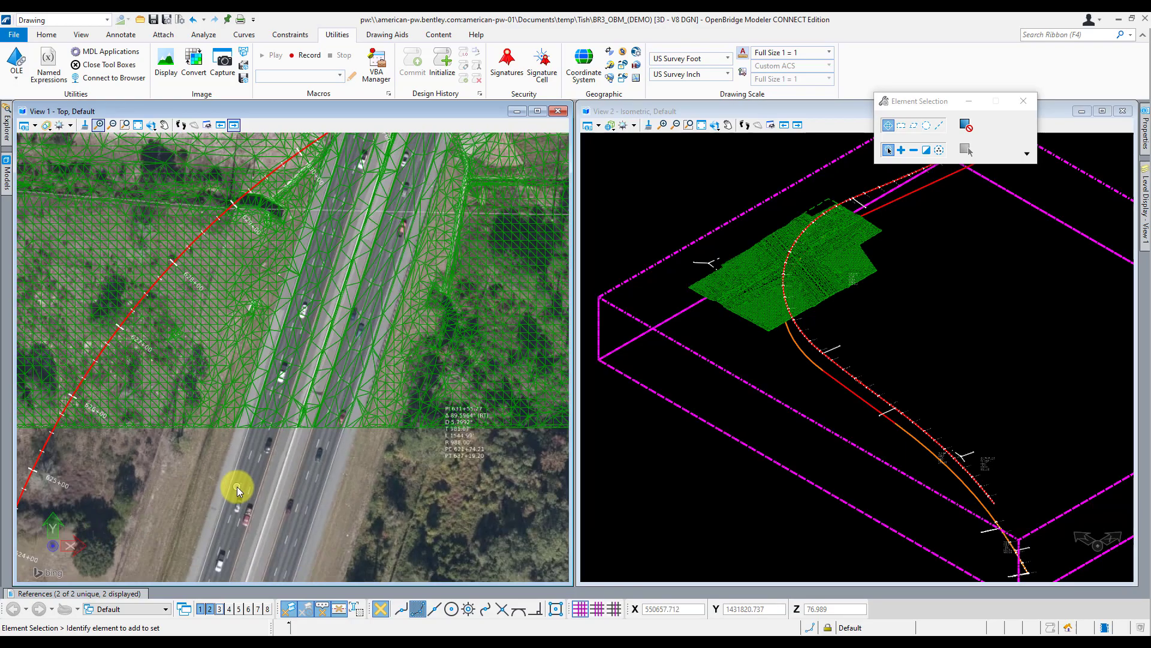
middle_drag(333, 369, 303, 498)
scroll(342, 398, up, 3)
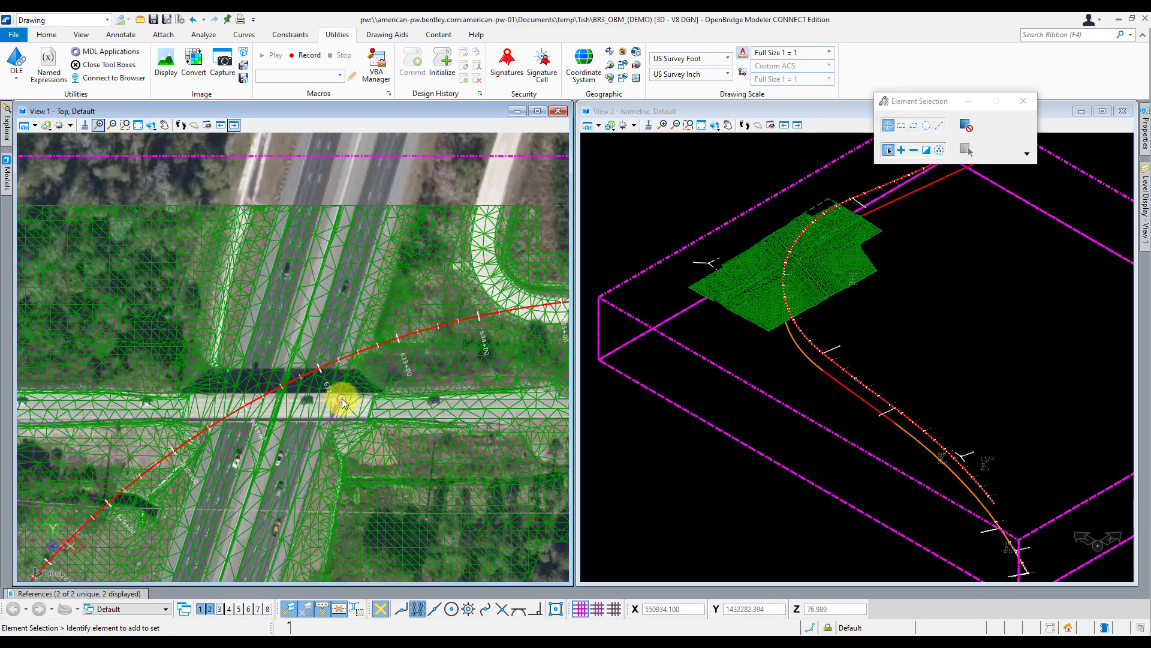
scroll(342, 398, down, 3)
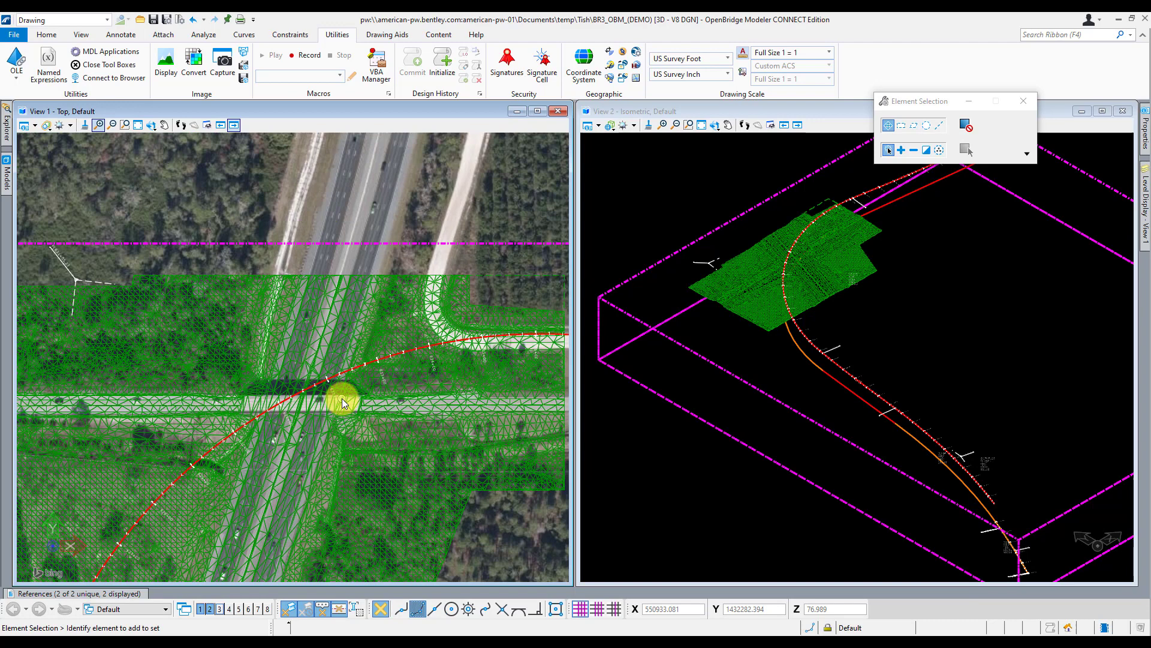
mouse_move(370, 508)
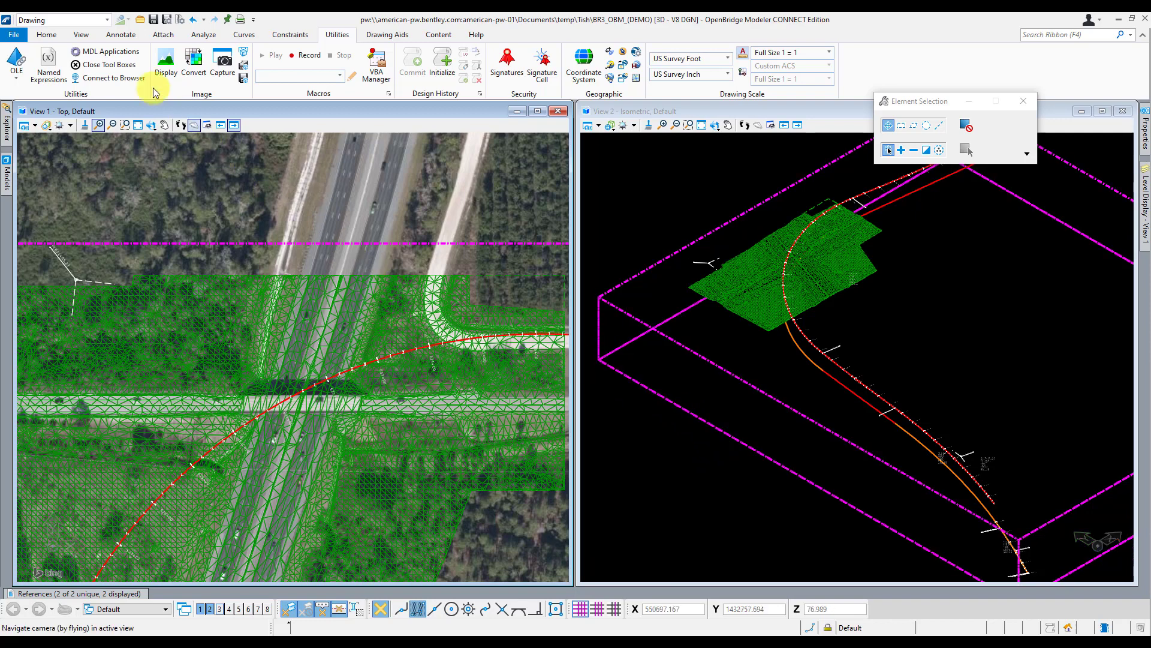
Step: In the OpenBridge Modeler workflow, add a Beam Slab bridge with unit name BR3
click(90, 20)
click(84, 36)
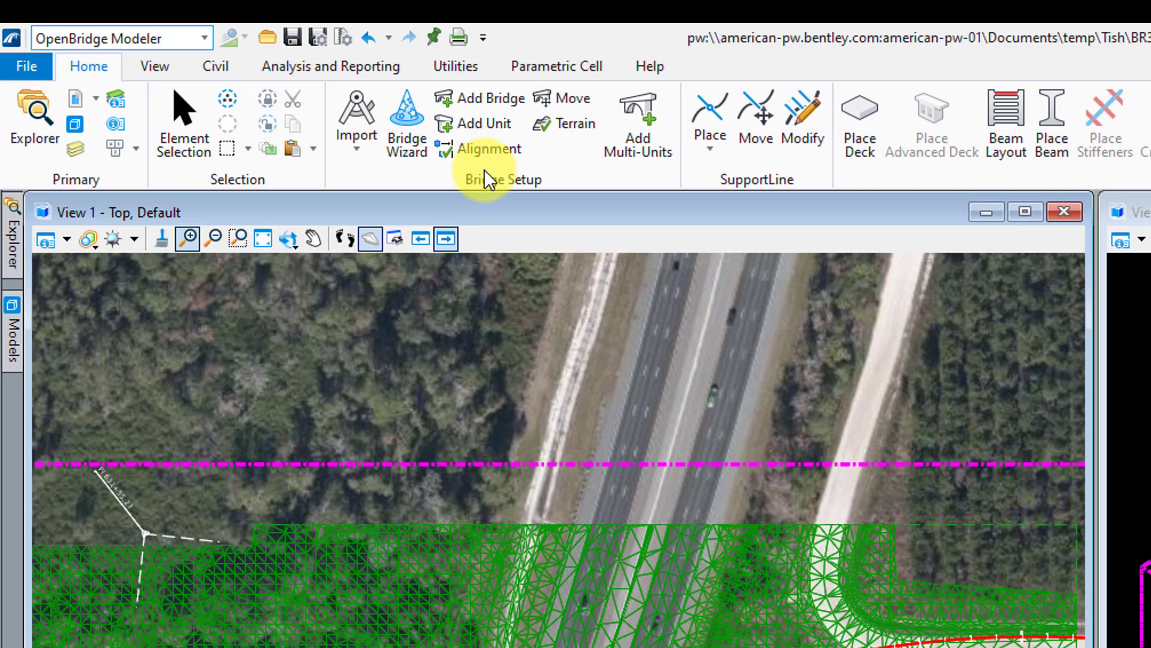
click(497, 99)
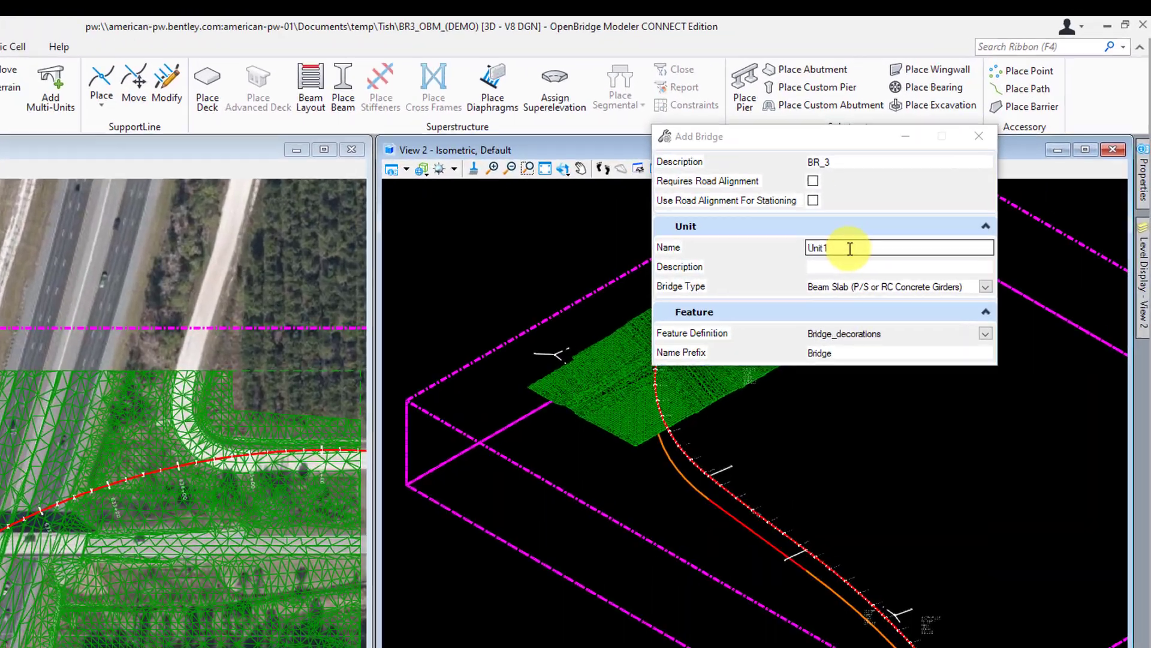
double_click(849, 248)
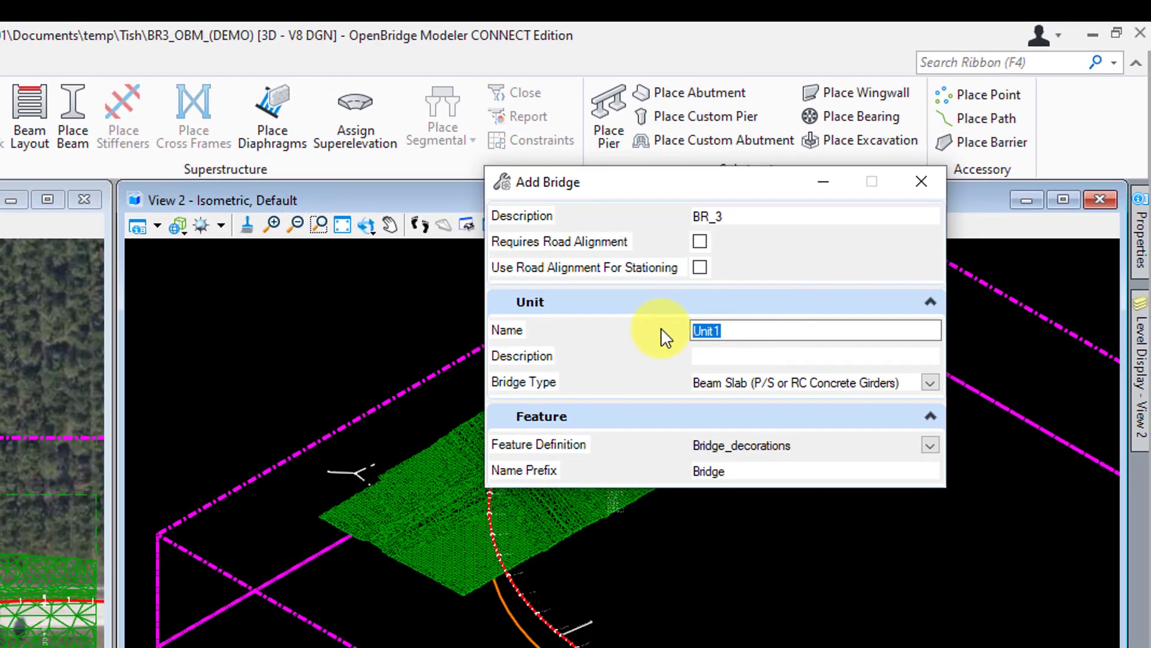
text(BR3)
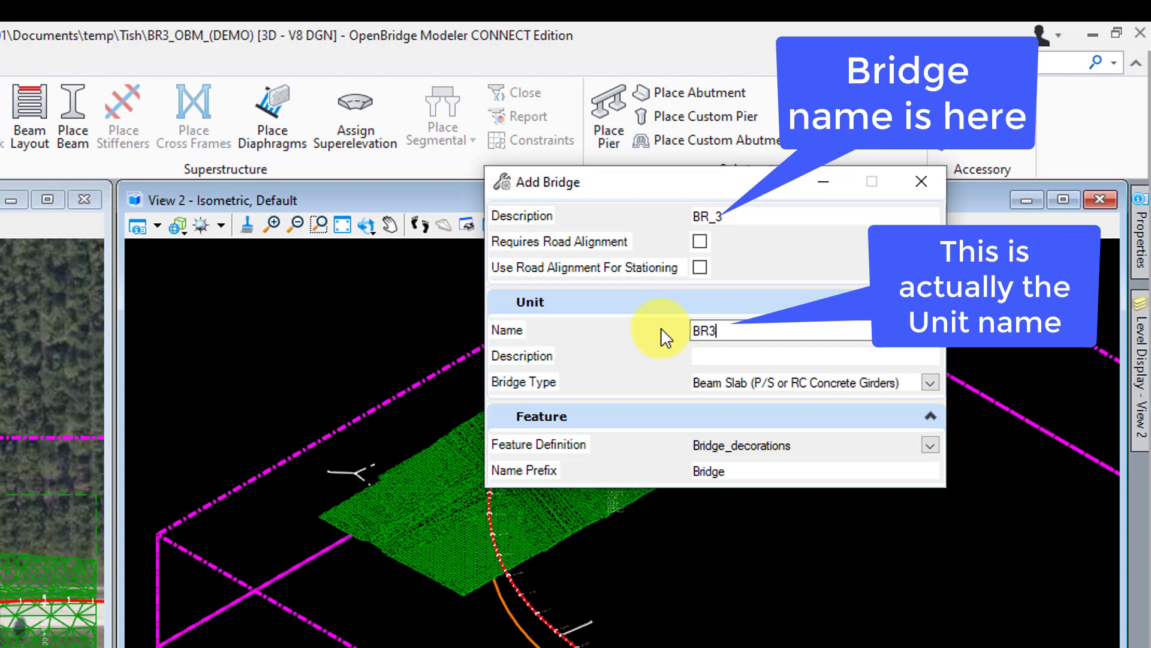
key(Tab)
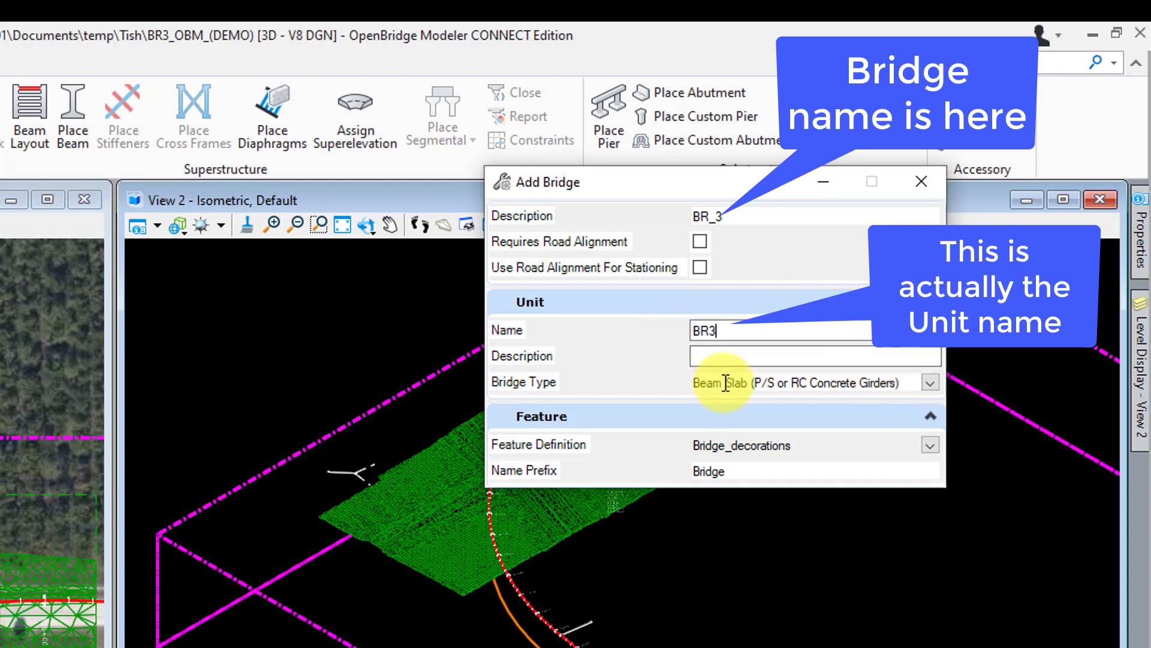
click(722, 383)
click(734, 239)
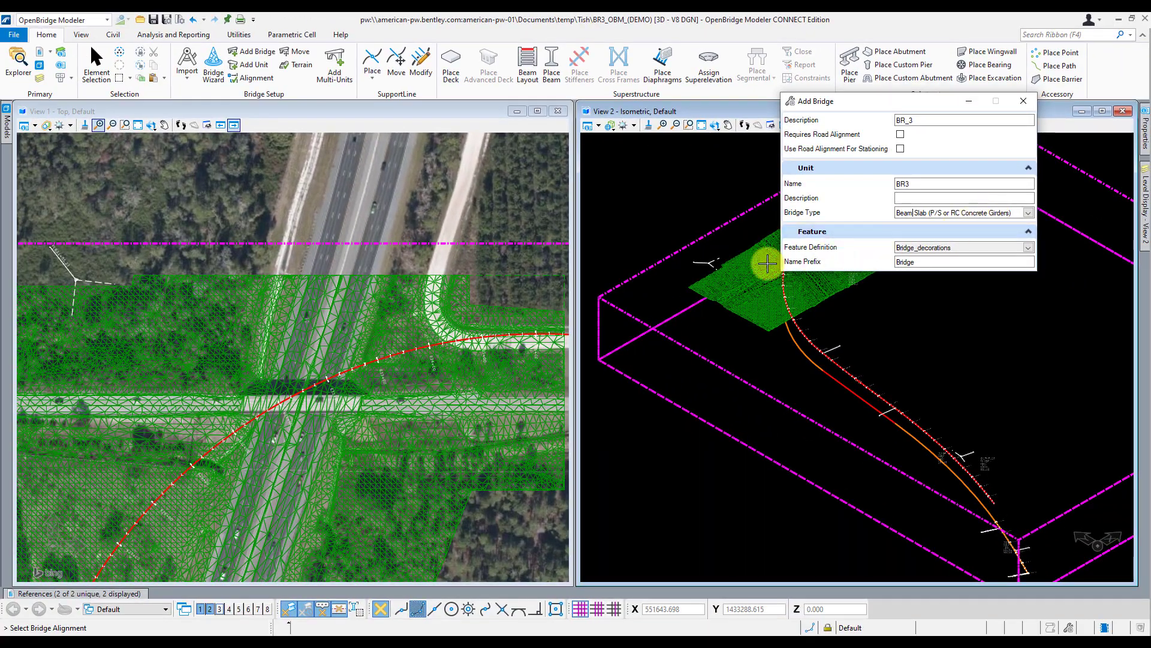
Step: Attach the new BR3 bridge to the CL_FLYOVER alignment and accept the bridge data
scroll(798, 350, up, 2)
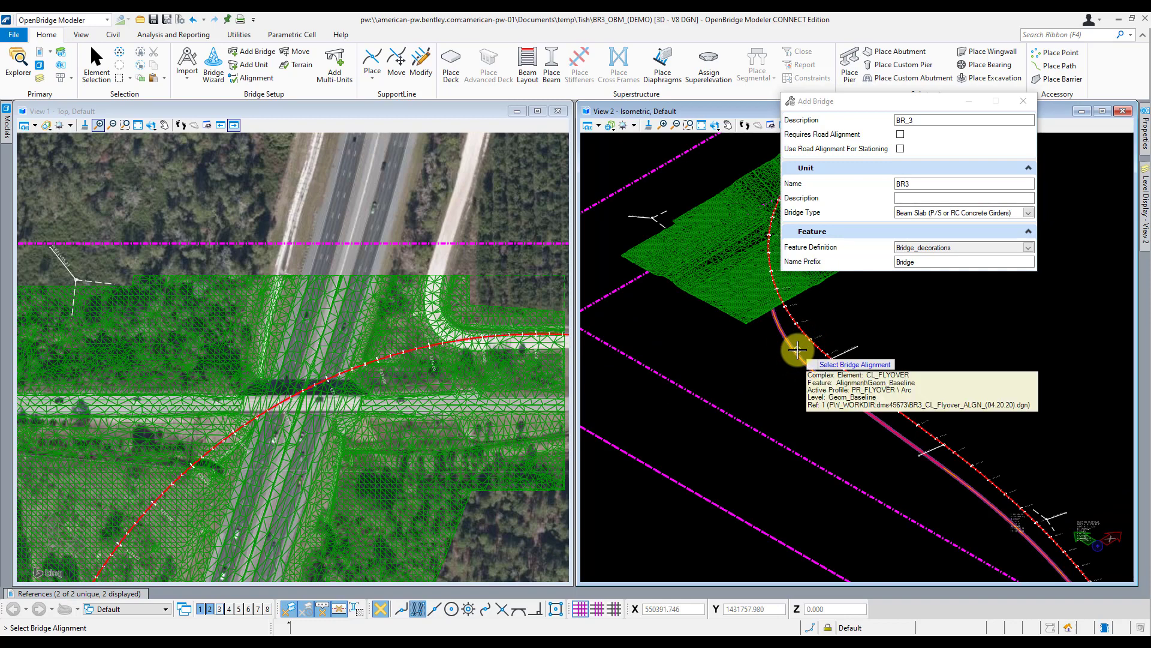
click(796, 350)
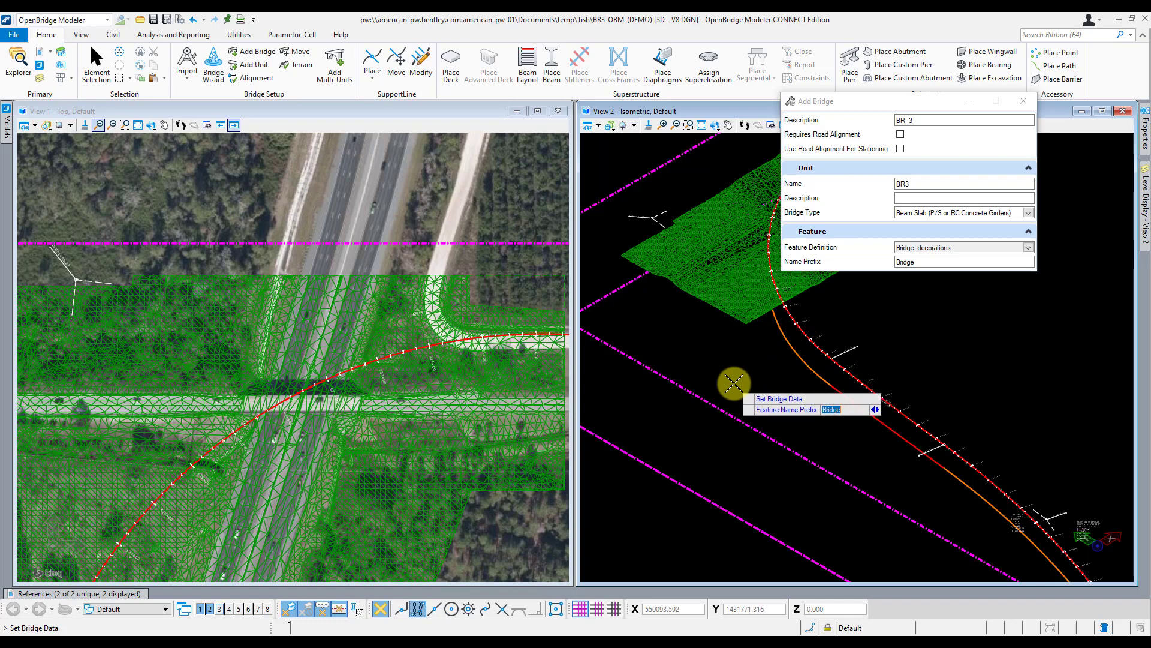
click(732, 381)
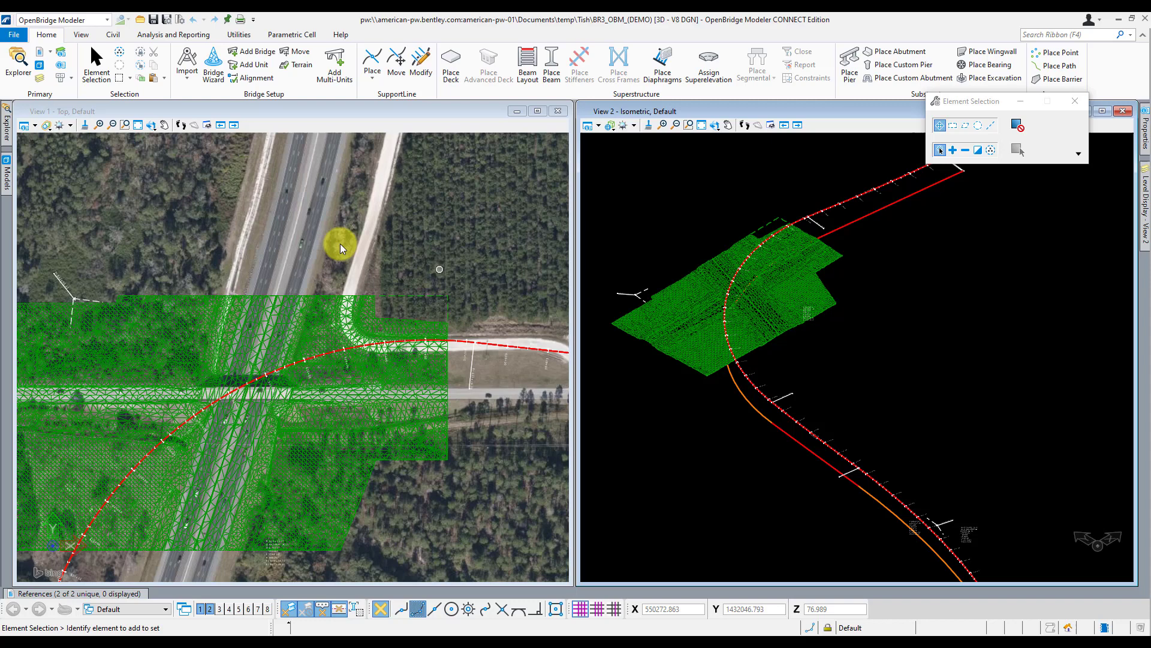
click(7, 123)
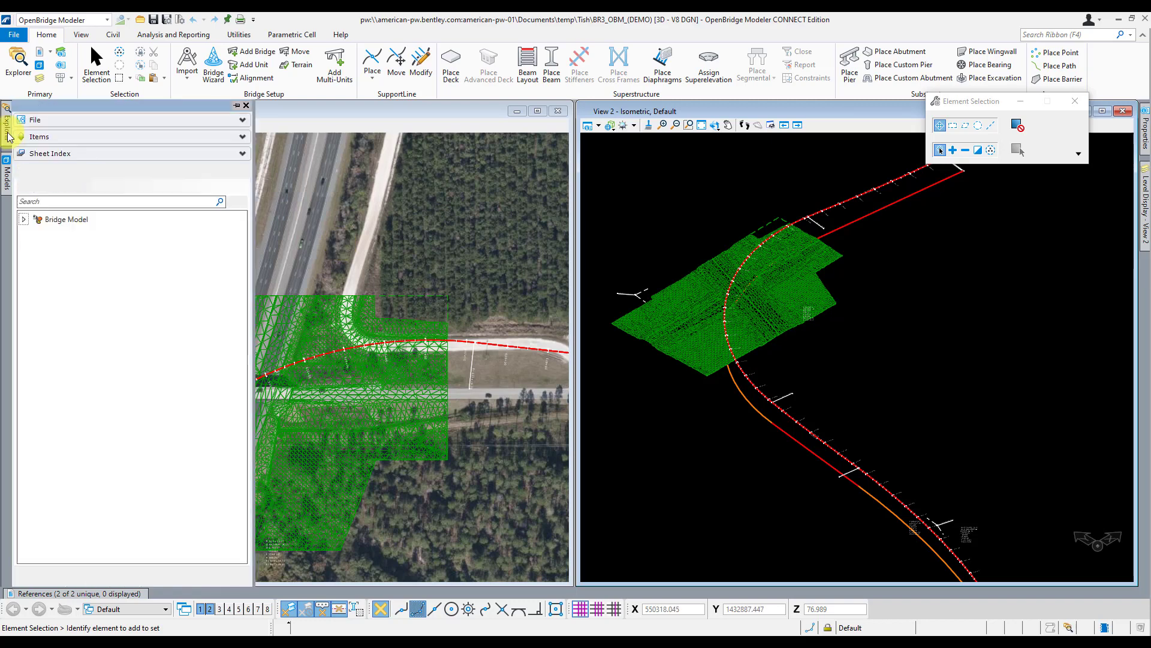
click(24, 219)
click(36, 248)
click(48, 262)
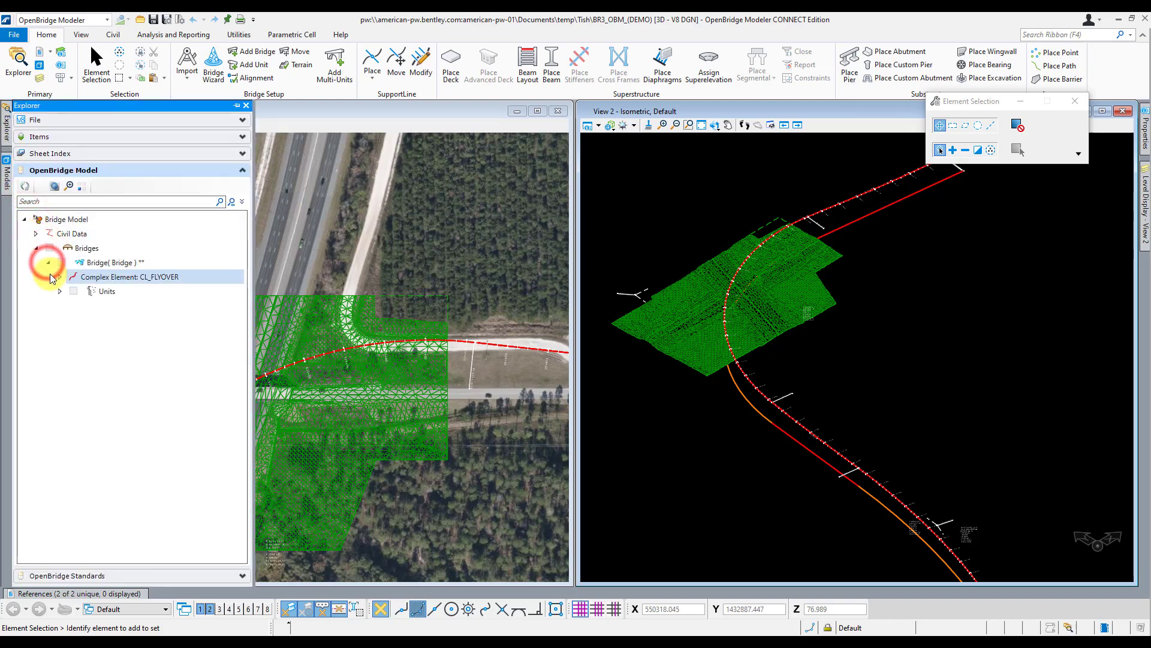
click(59, 291)
click(72, 306)
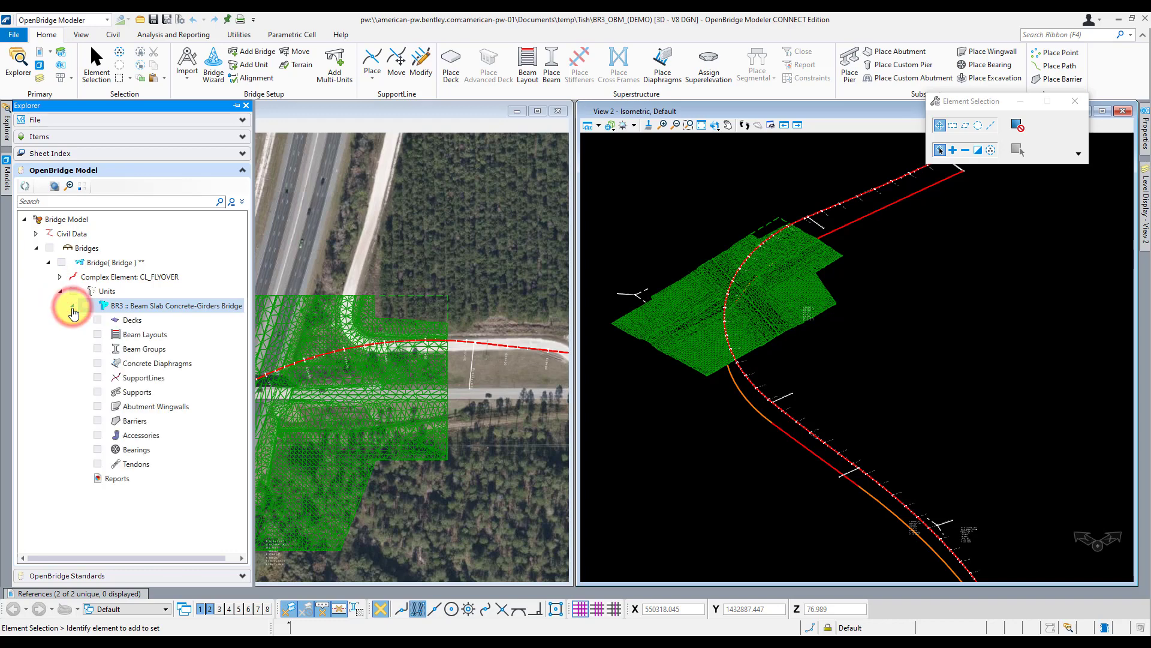
click(147, 309)
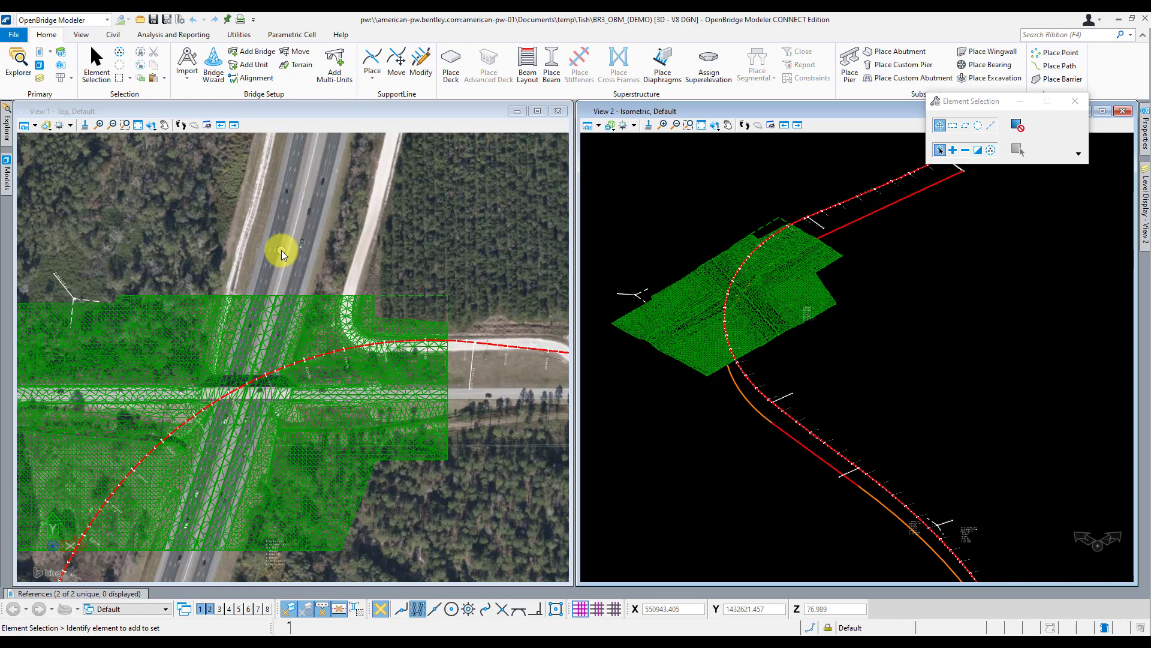
Step: Make the green existing-ground mesh the bridge's active terrain model
click(300, 64)
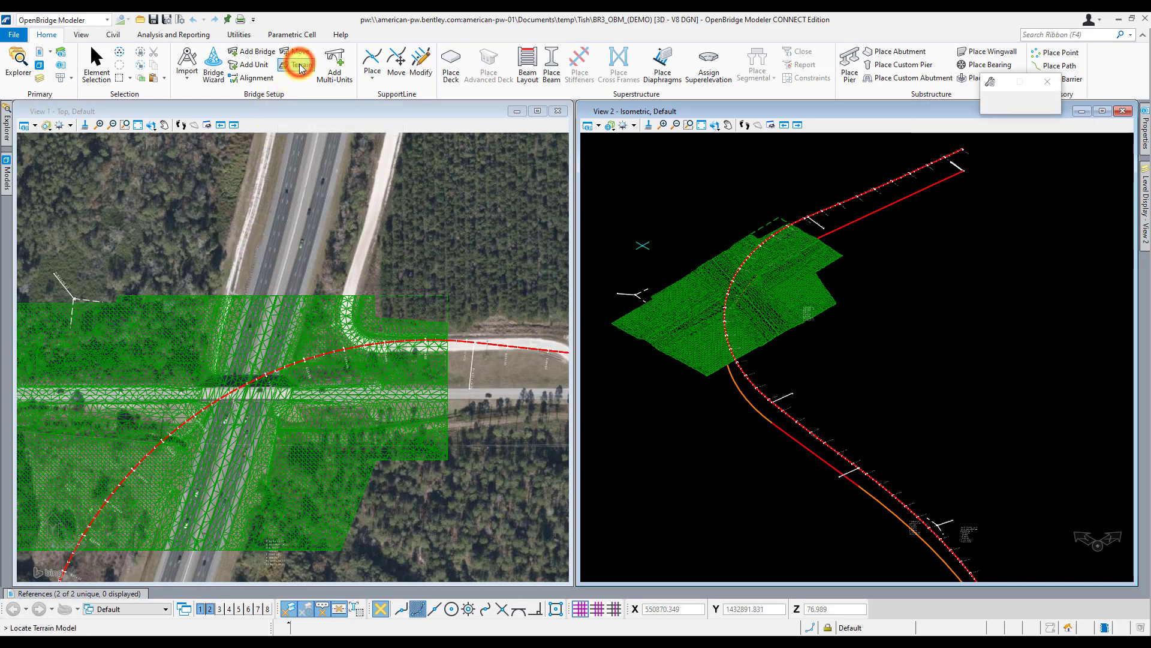
click(685, 291)
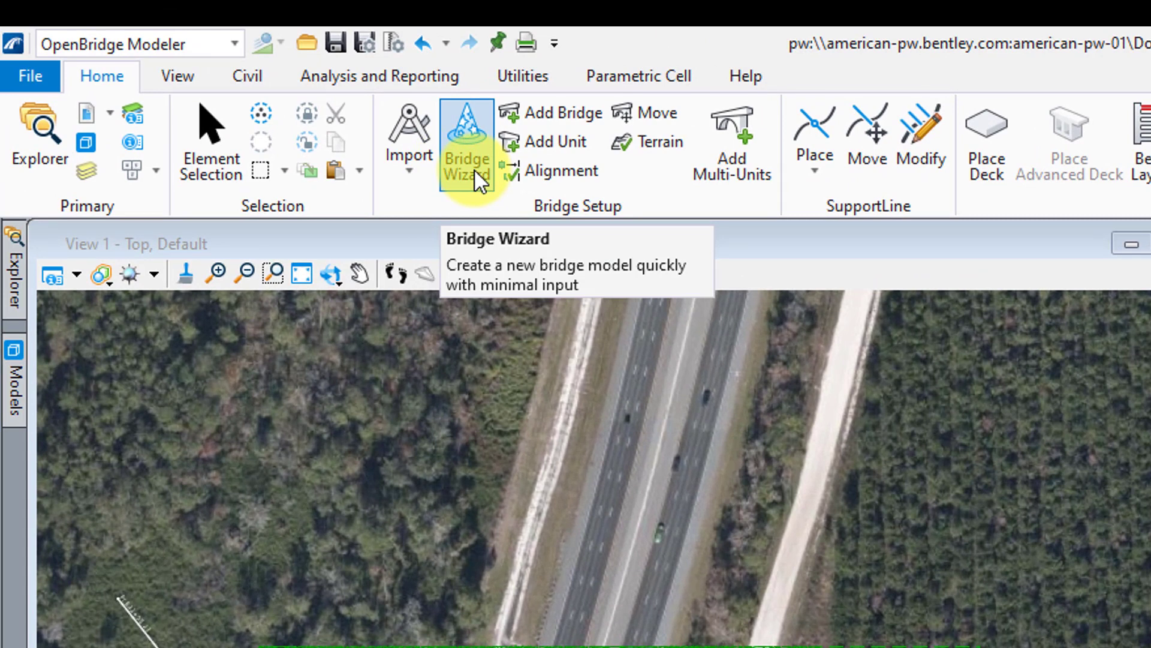
click(473, 168)
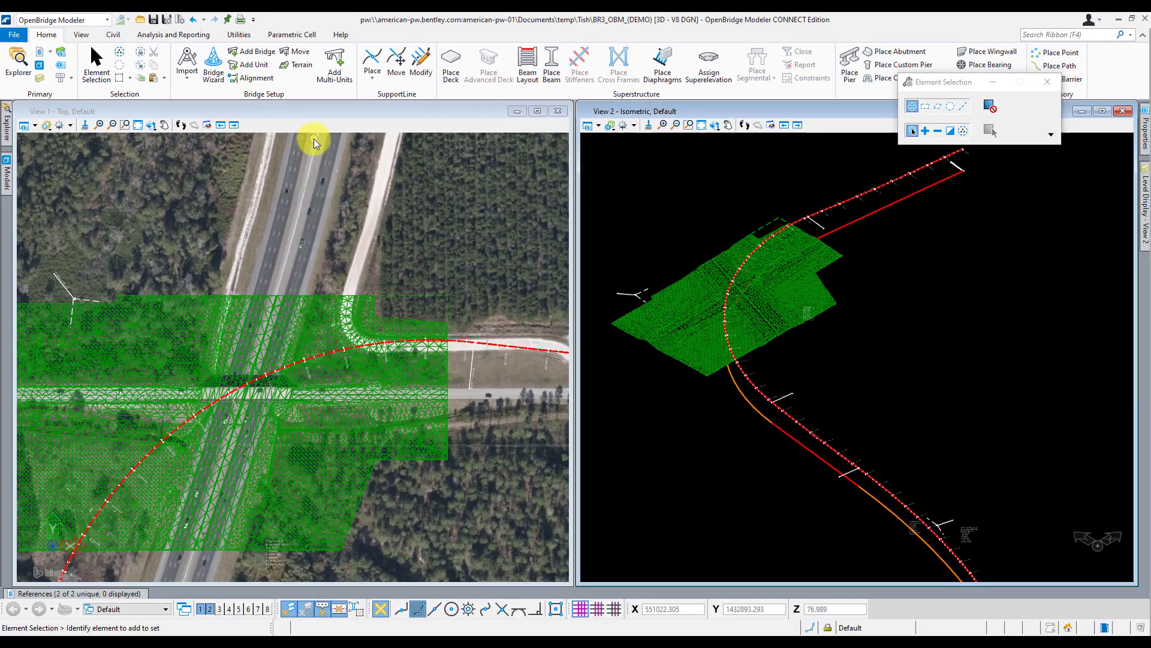
Step: Turn off the aerial imagery background map in View 1's display settings
click(35, 126)
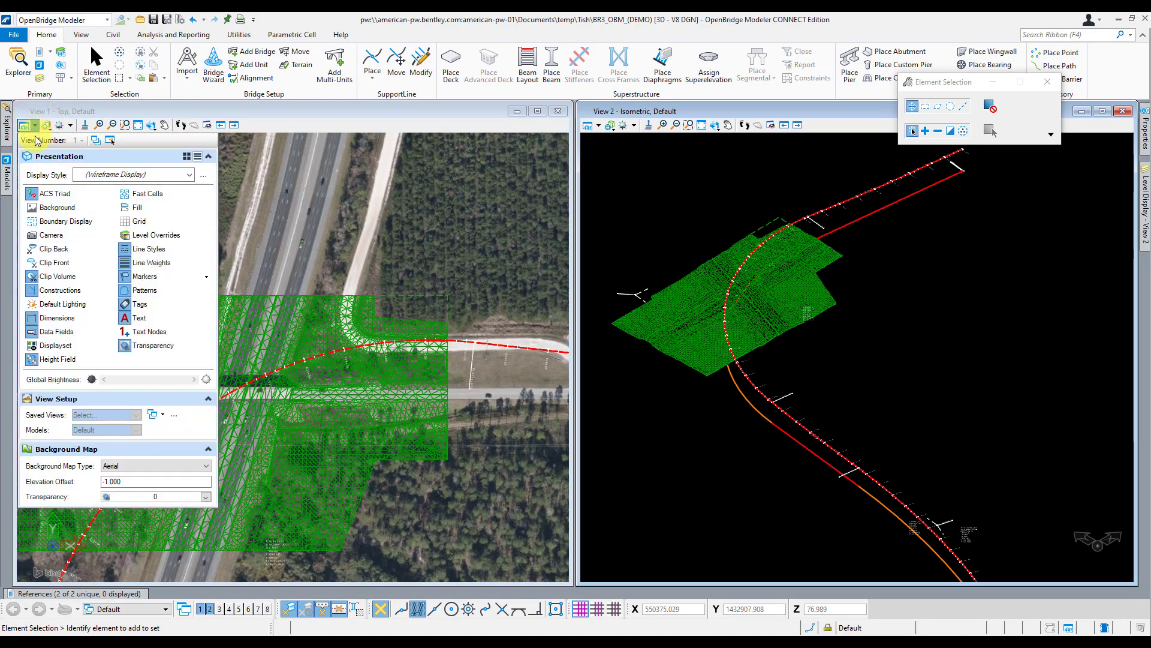
click(129, 469)
click(130, 483)
click(301, 314)
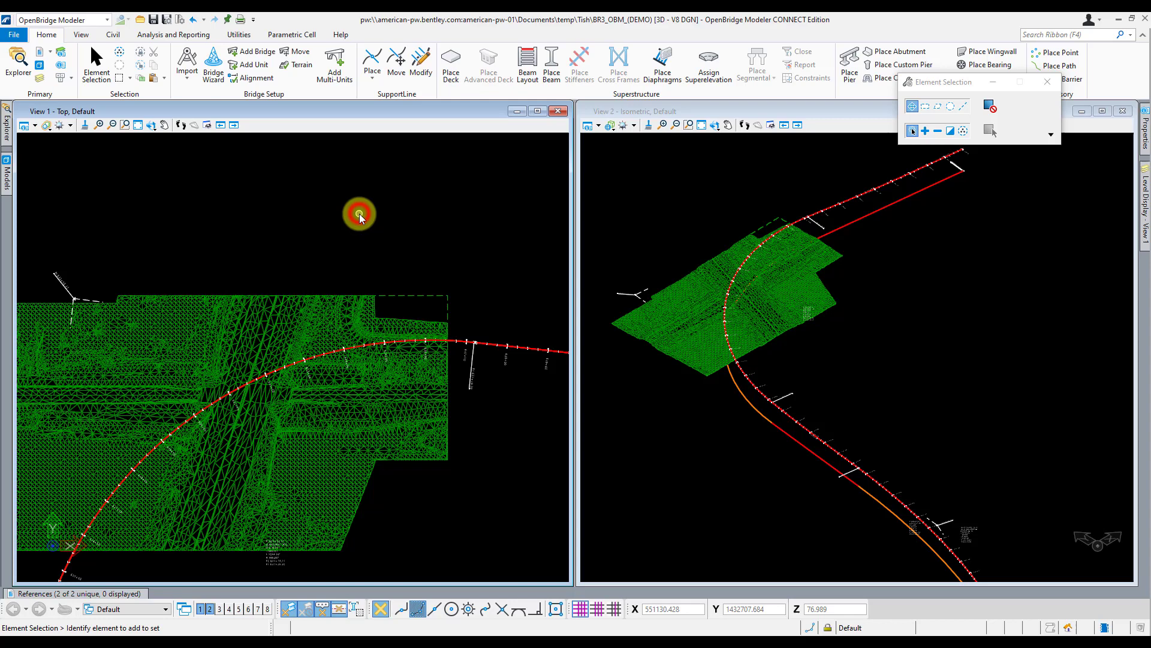
Step: Turn off display of the Existing_Ground_Survey reference in the References list
click(136, 590)
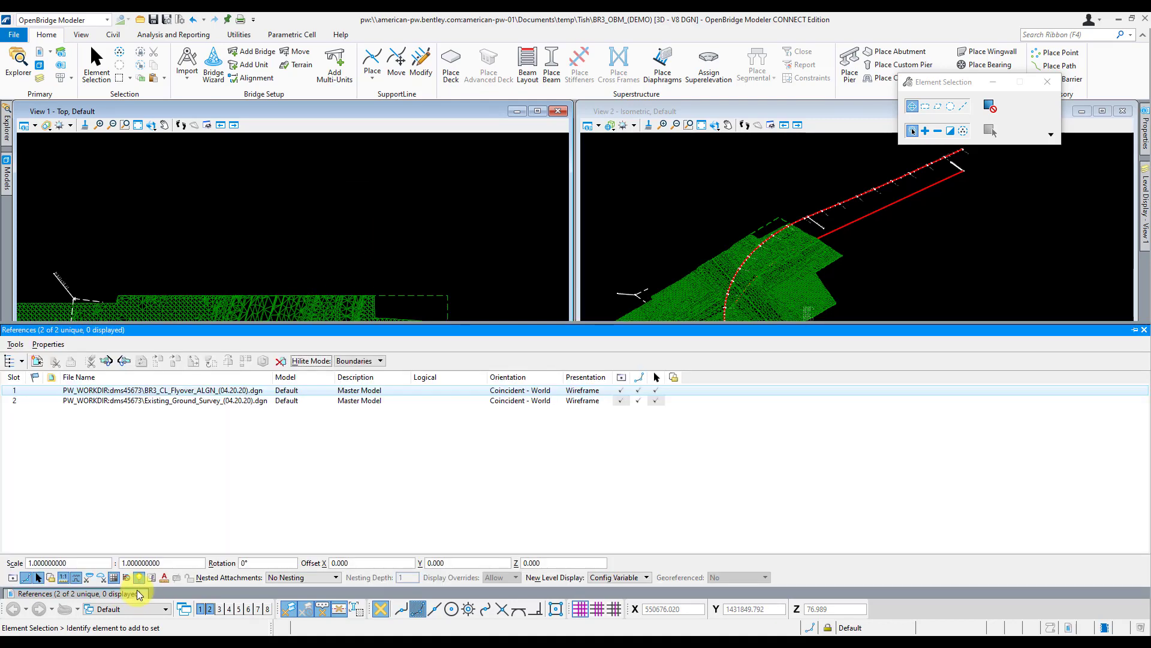
click(618, 400)
click(396, 225)
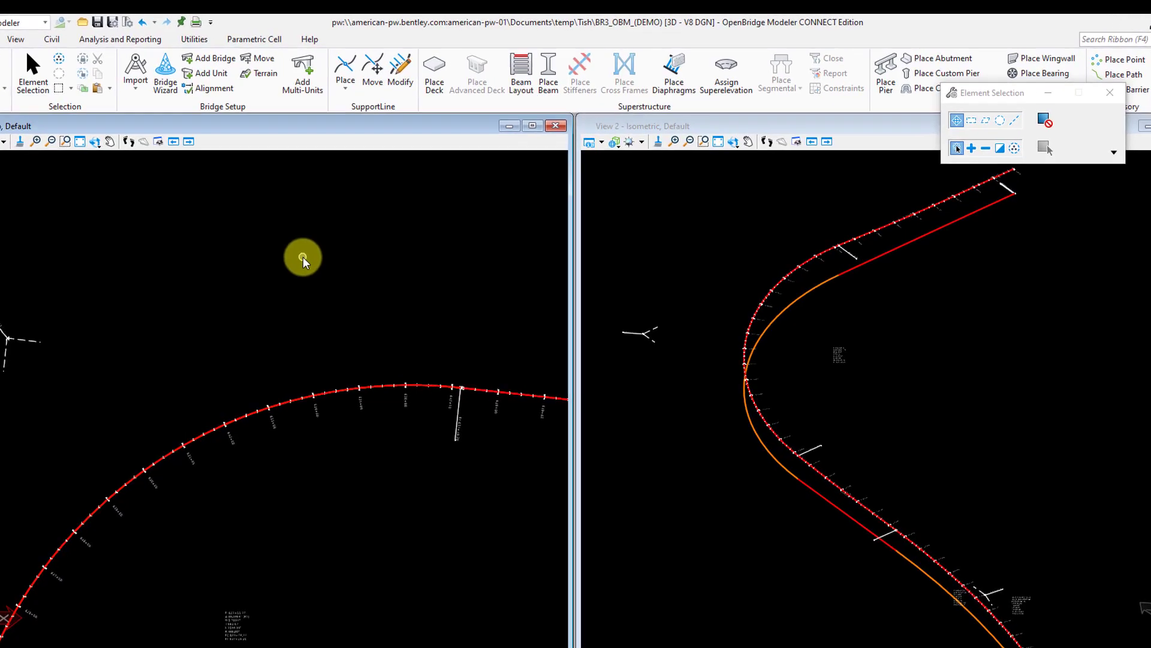
click(349, 88)
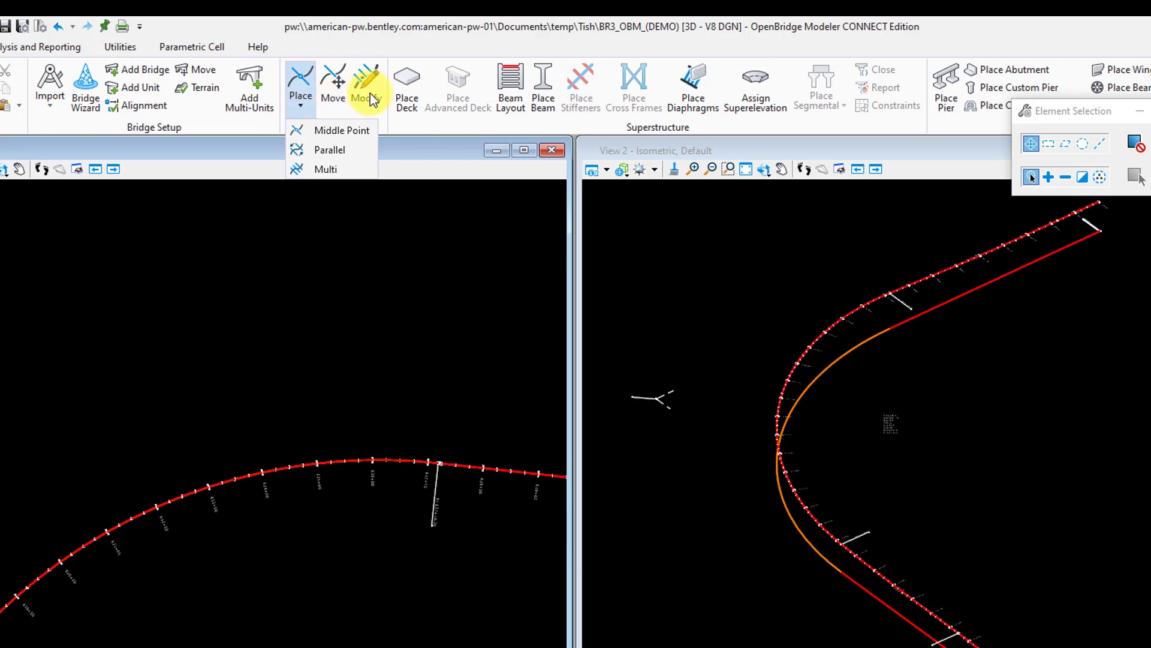
click(400, 42)
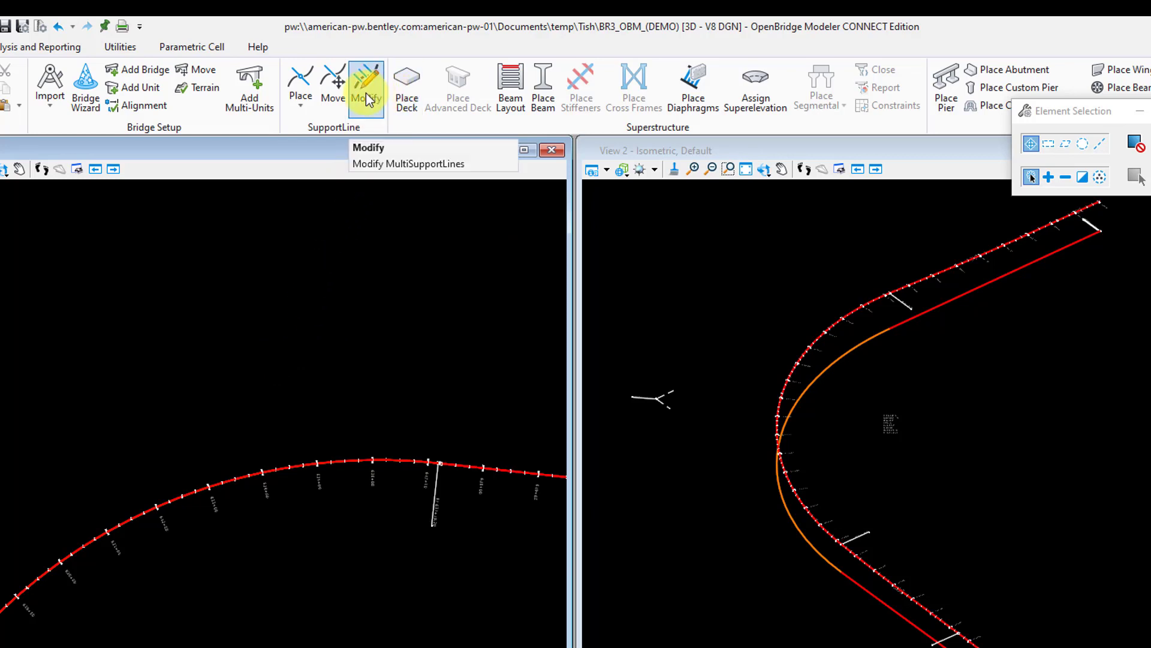
click(303, 104)
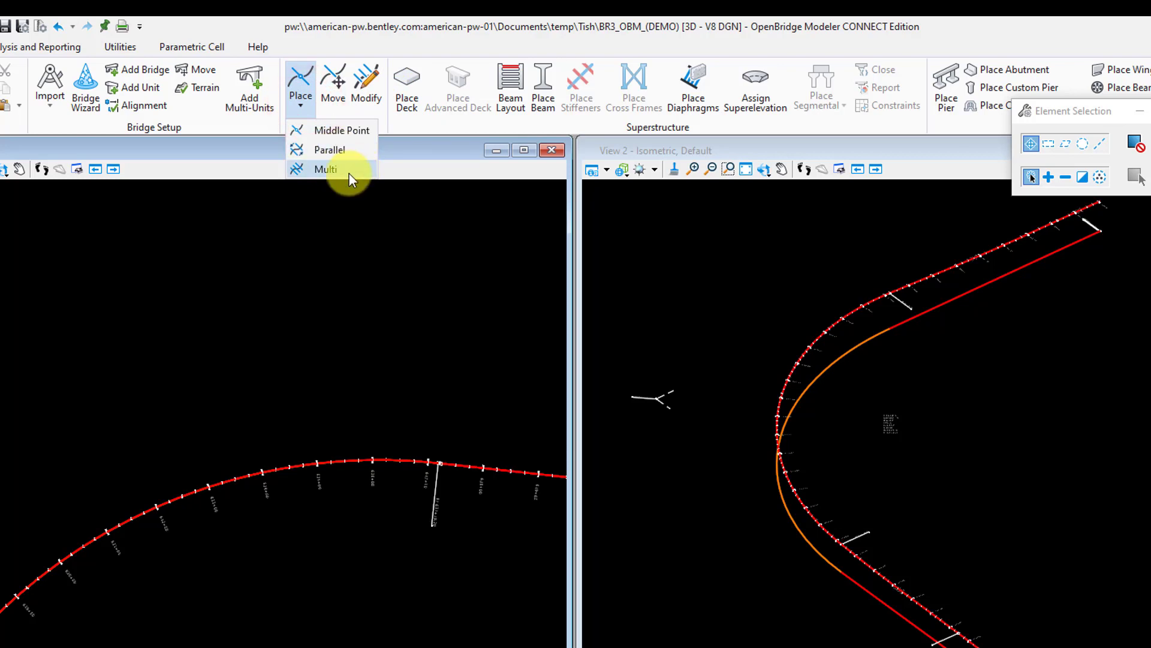
click(332, 285)
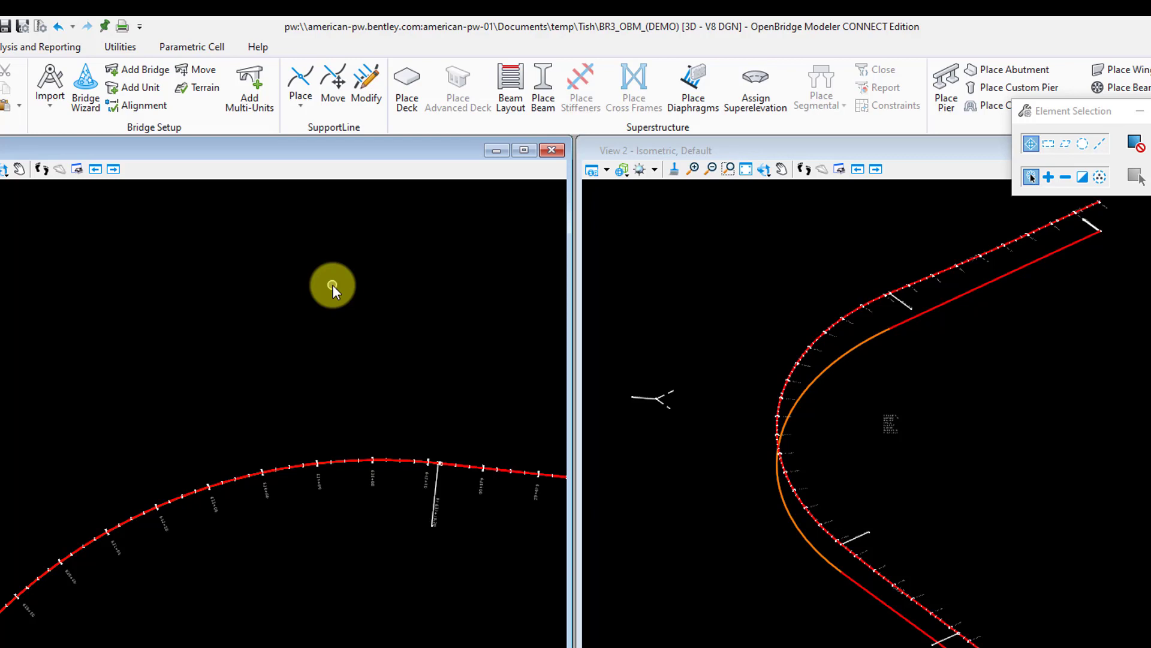
Step: Show the SupportLine Place methods (Middle Point, Parallel, Multi), then close the list
click(301, 105)
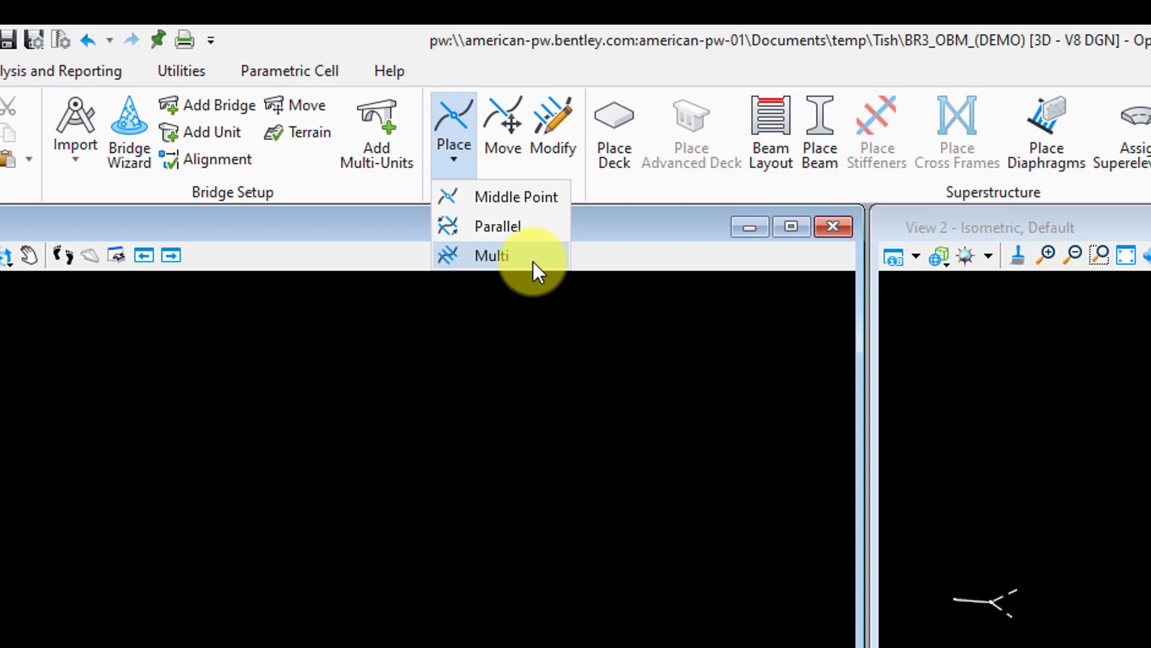
click(556, 368)
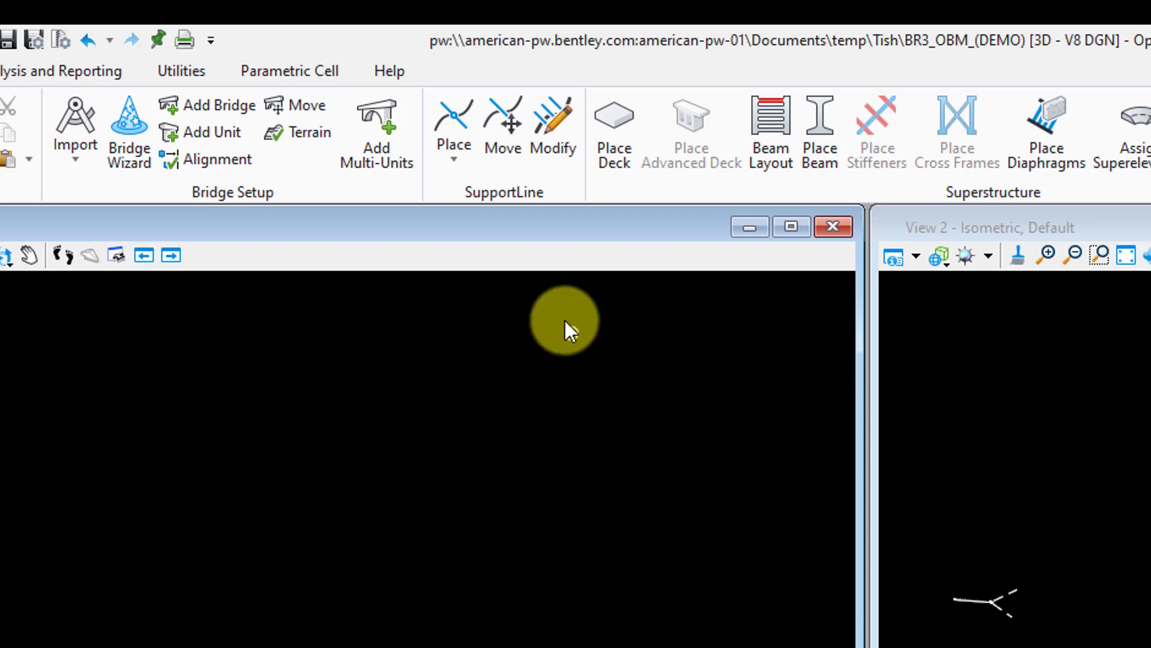
Step: Start a Middle Point support line at station 629+04.4100 and select its skew angle value
click(459, 158)
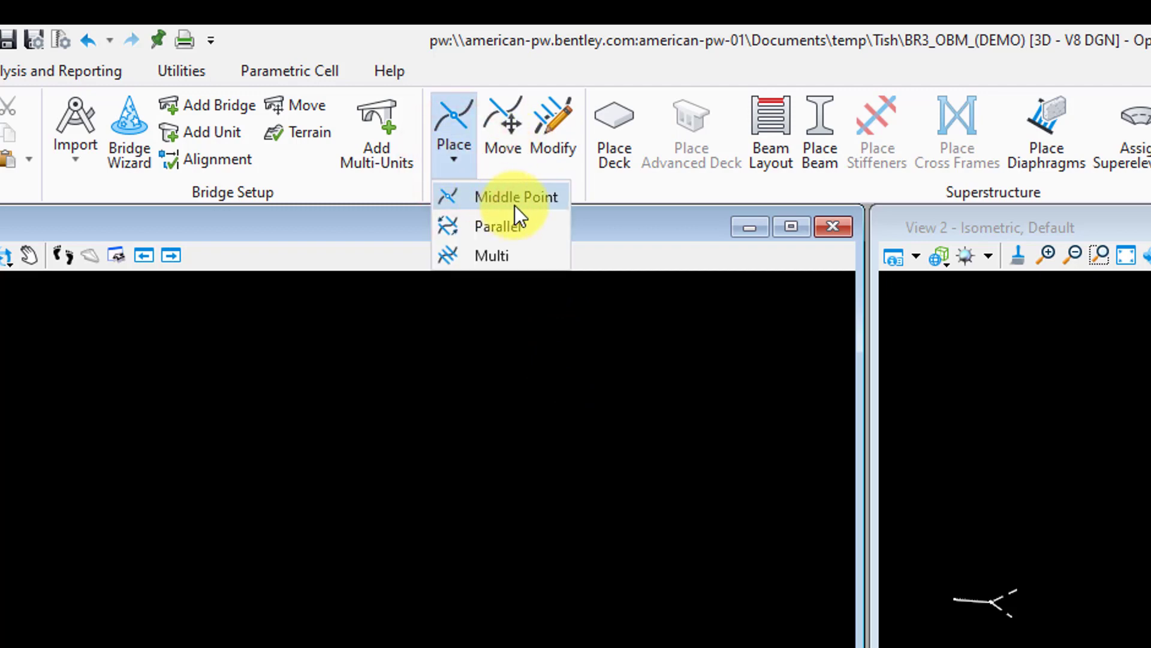
click(546, 204)
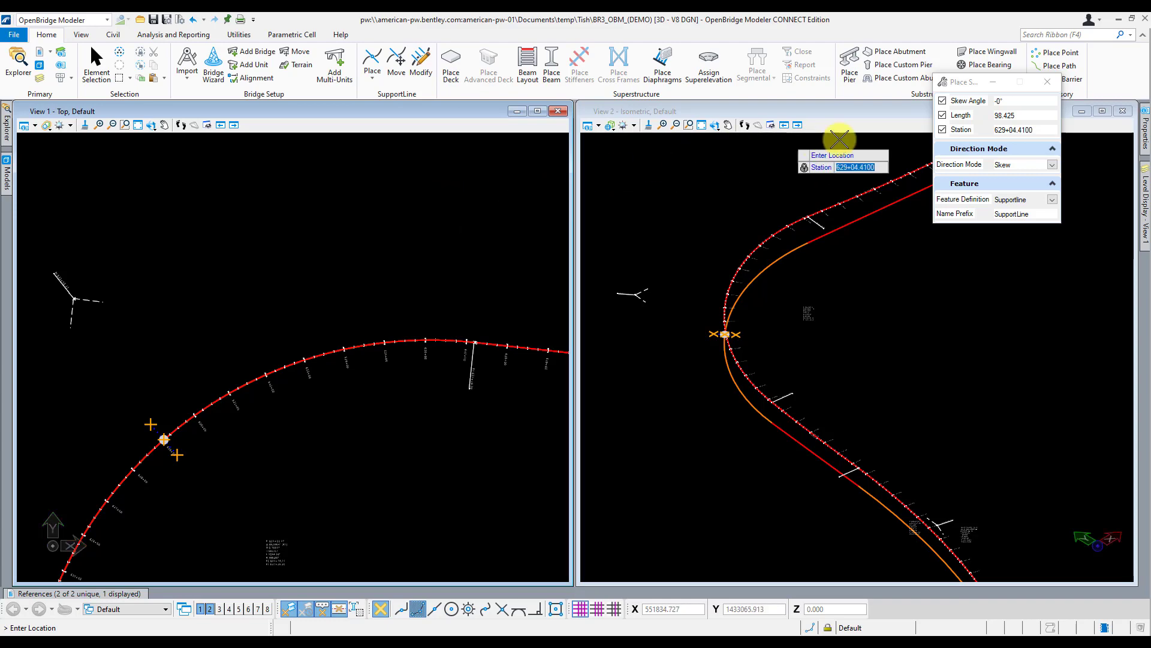
click(964, 89)
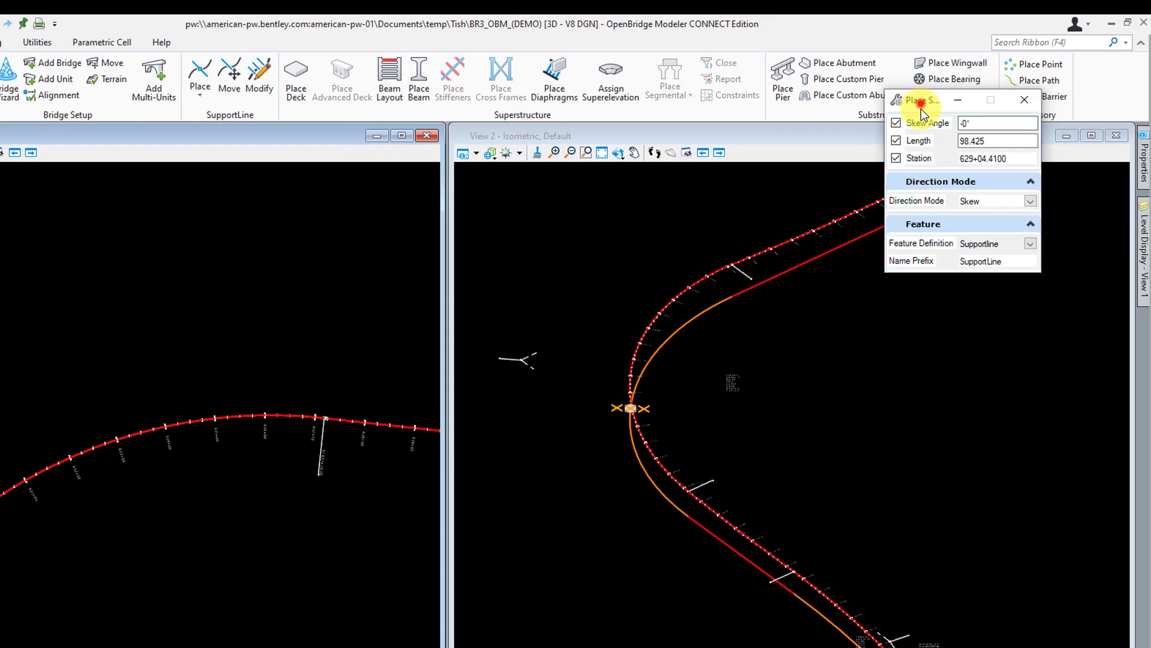
drag(921, 109, 908, 193)
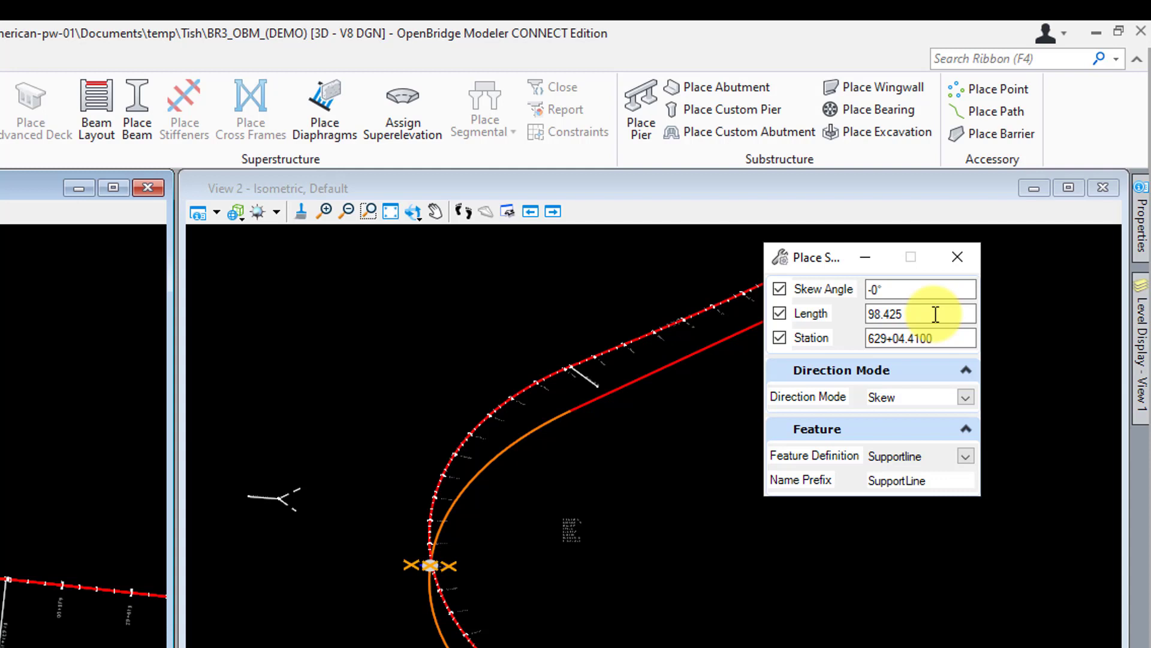
click(942, 290)
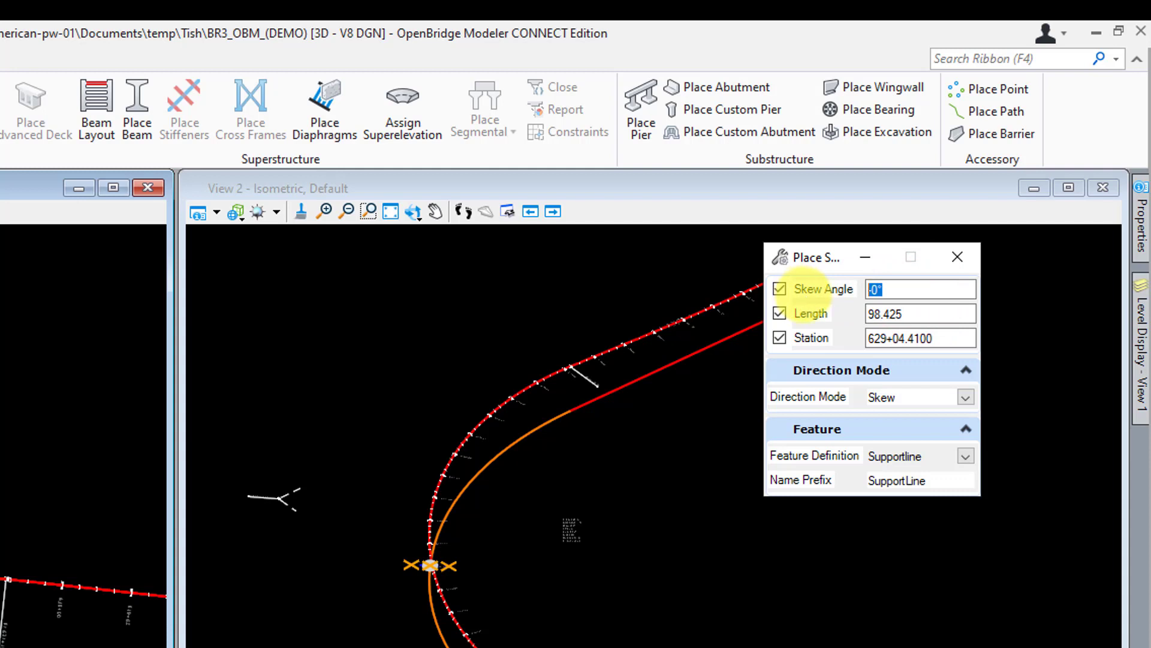
Step: Set the support line's skew angle to 0 and its length to 100
text(0)
click(930, 287)
click(922, 322)
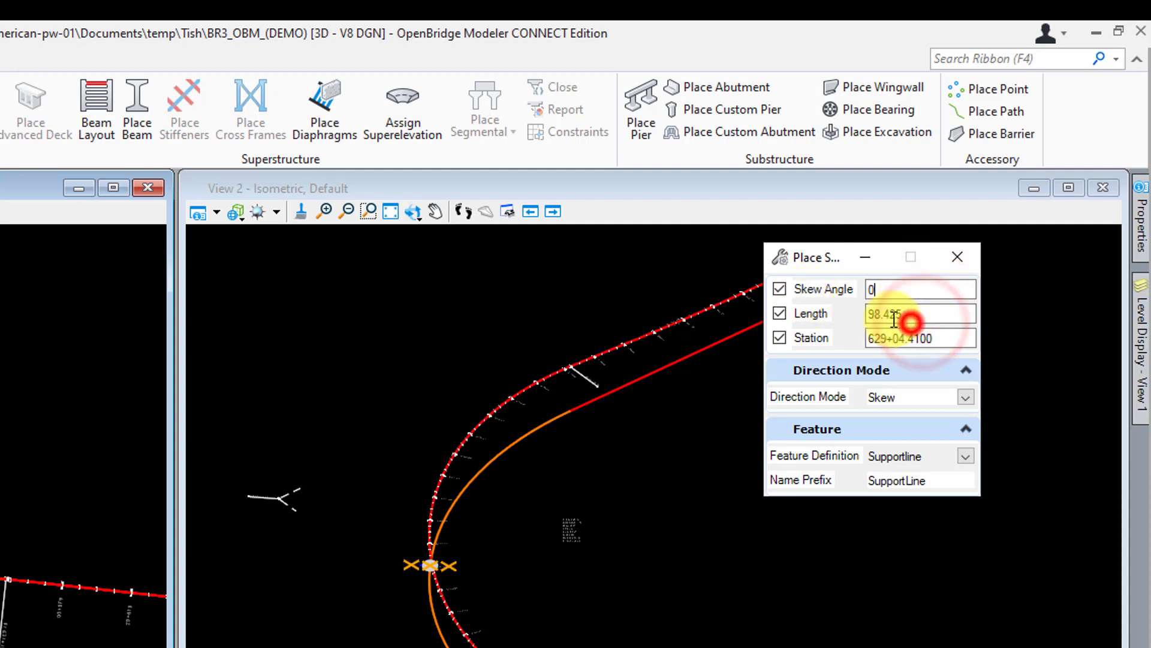
drag(925, 317, 889, 316)
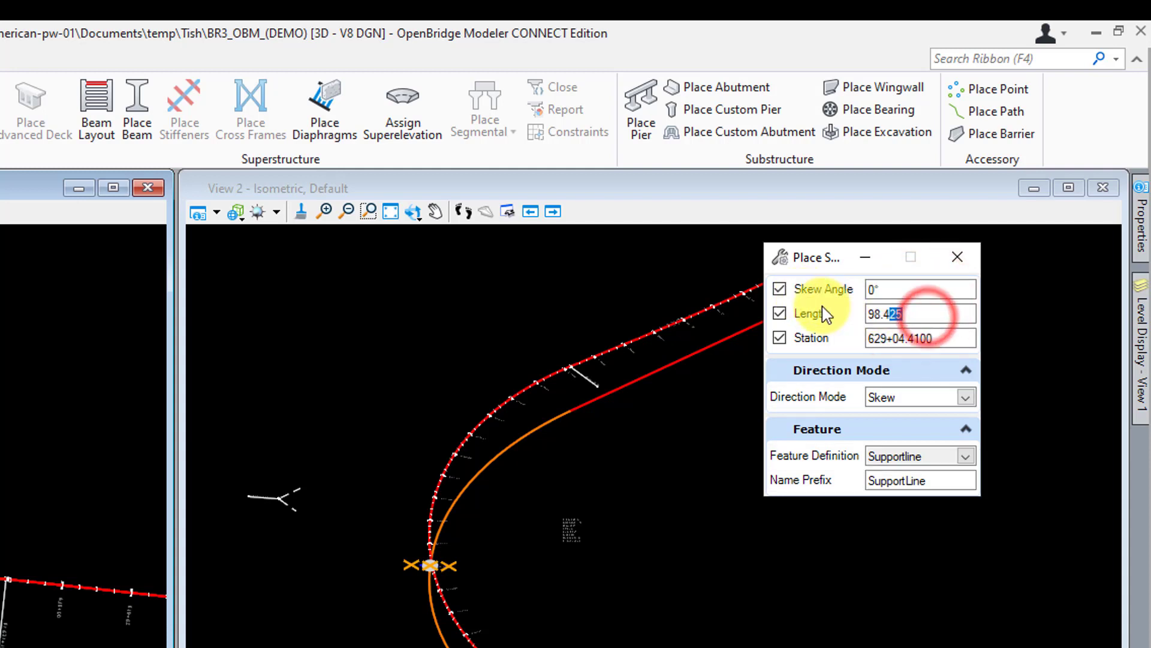
double_click(912, 313)
text(100)
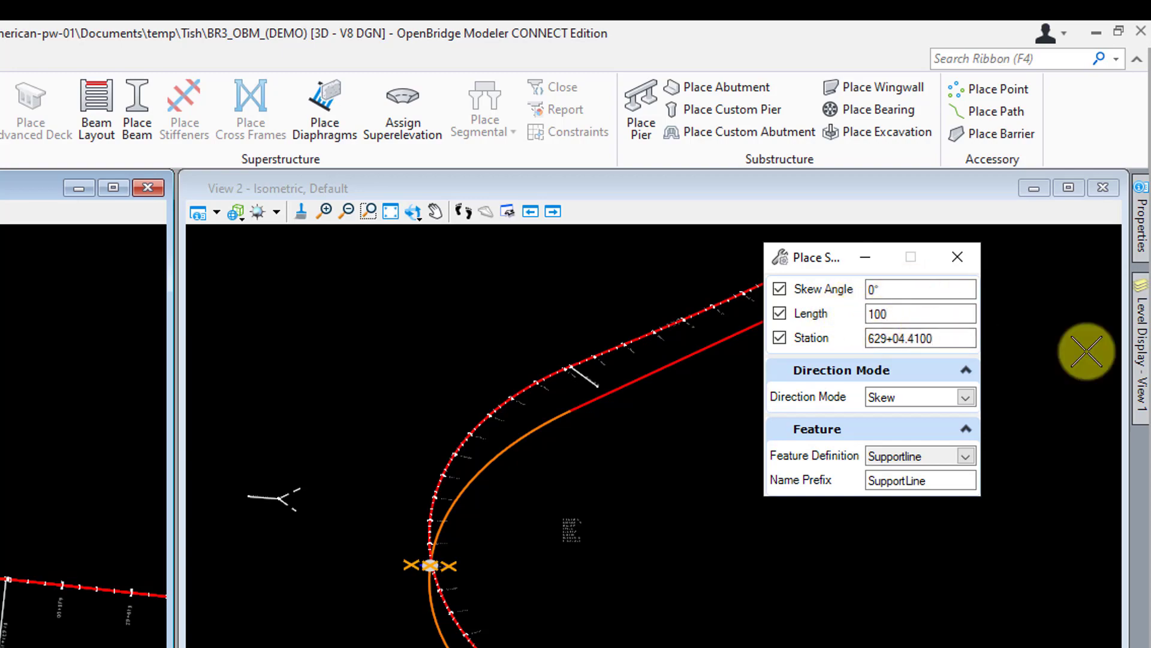
right_click(976, 518)
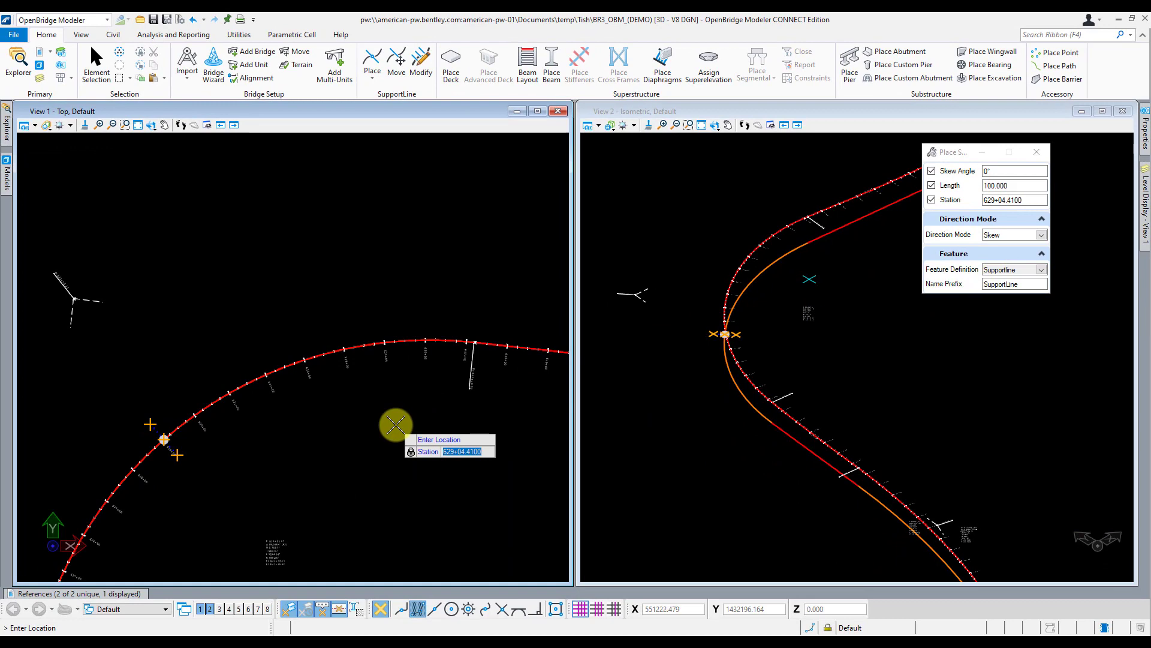
Step: Place the support line across the alignment at station 629+04.41
click(396, 425)
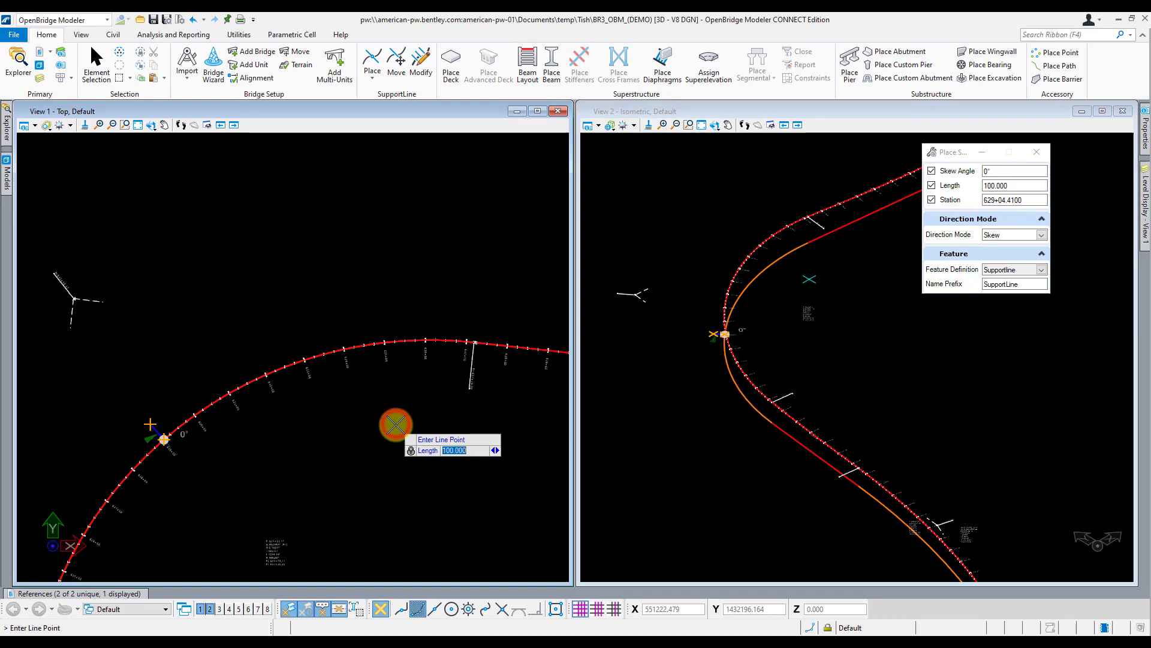
click(402, 427)
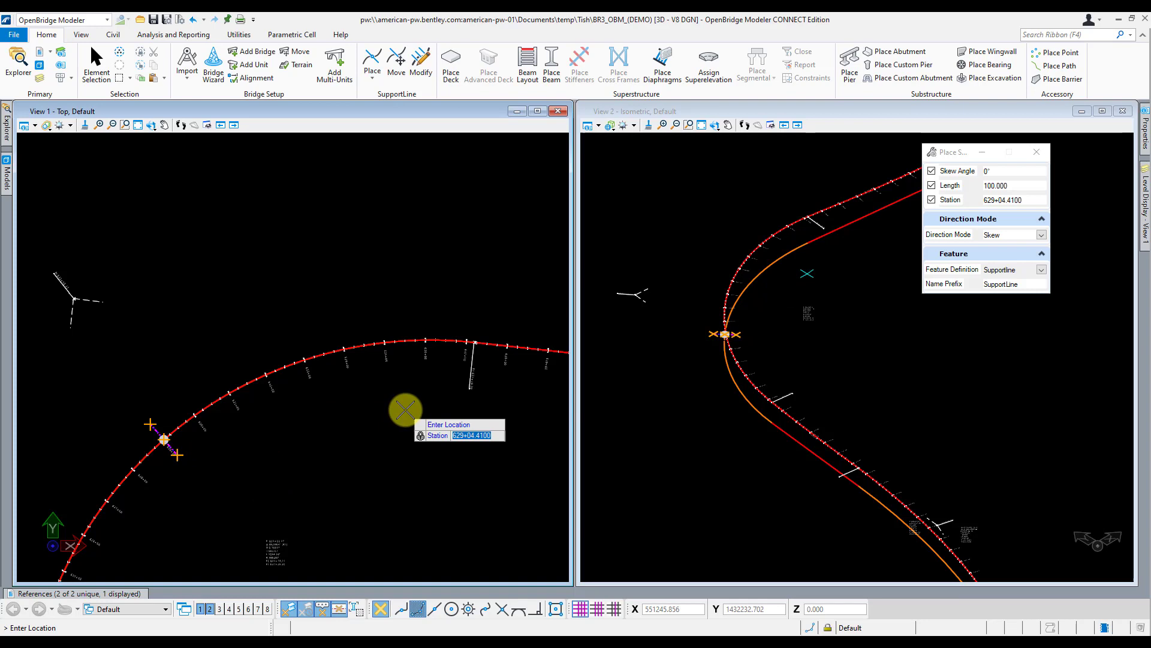
click(405, 409)
scroll(168, 459, up, 2)
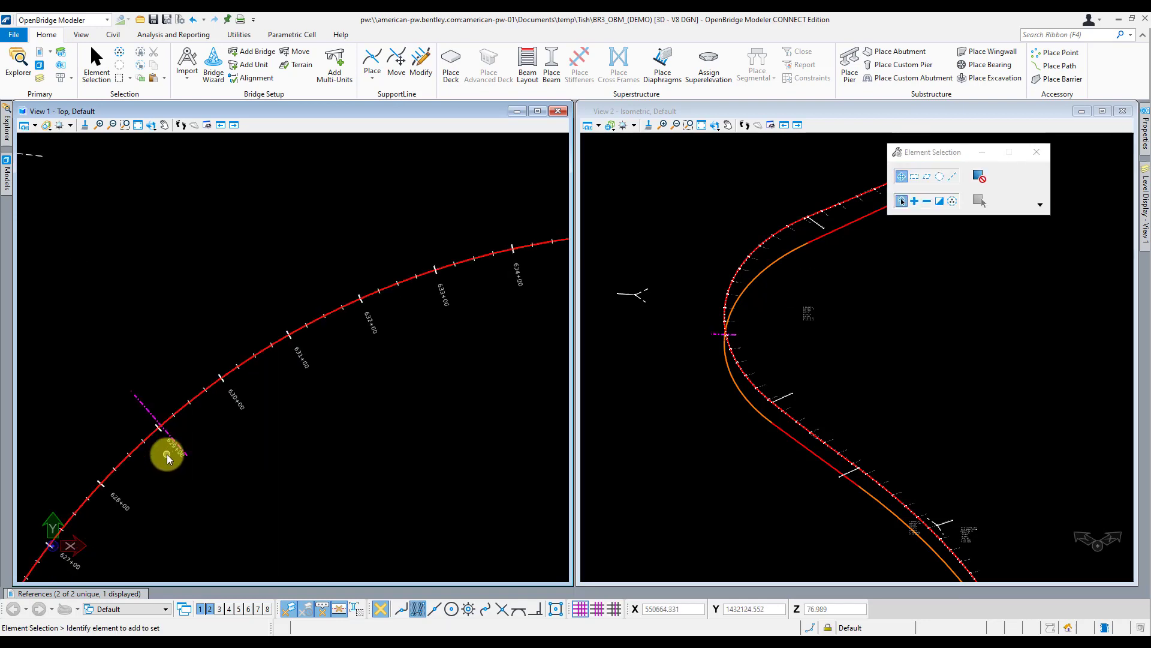
scroll(168, 459, up, 2)
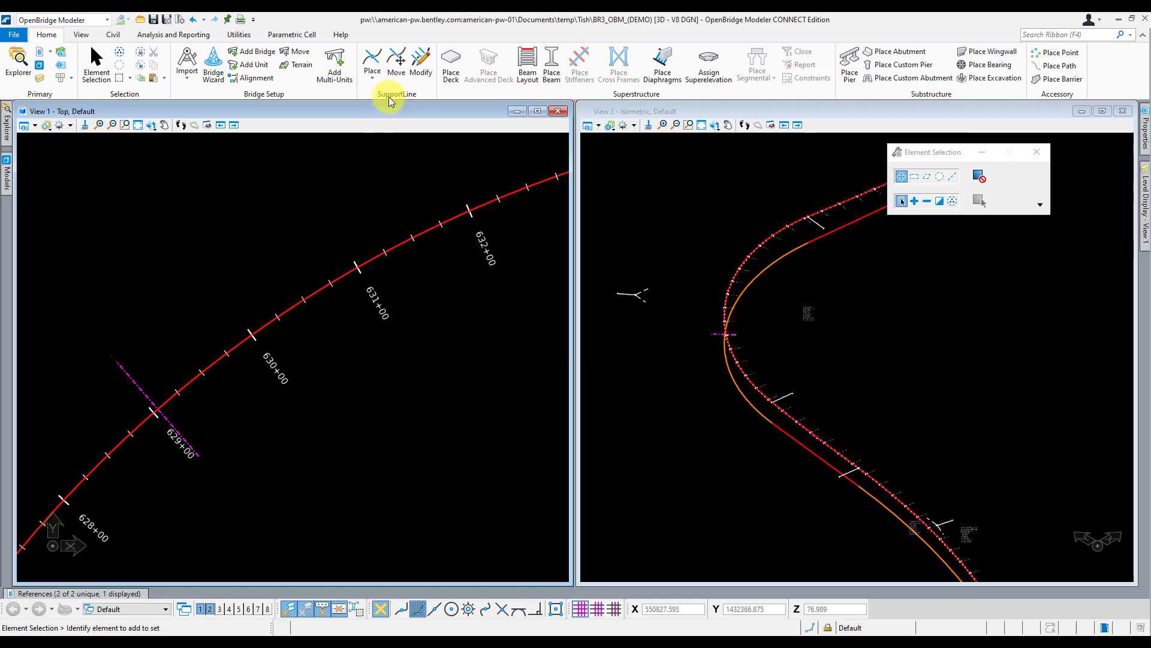
Step: Place a Parallel support line offset 134.828 from the first, near station 628+00
click(376, 76)
click(401, 114)
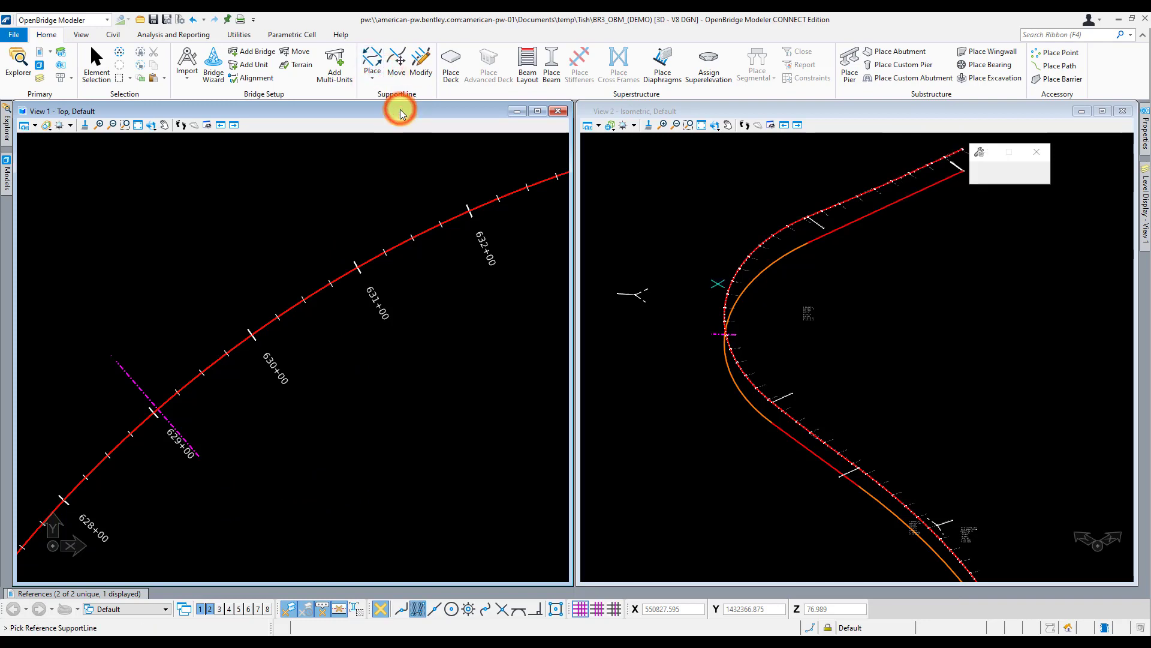
click(989, 172)
double_click(989, 172)
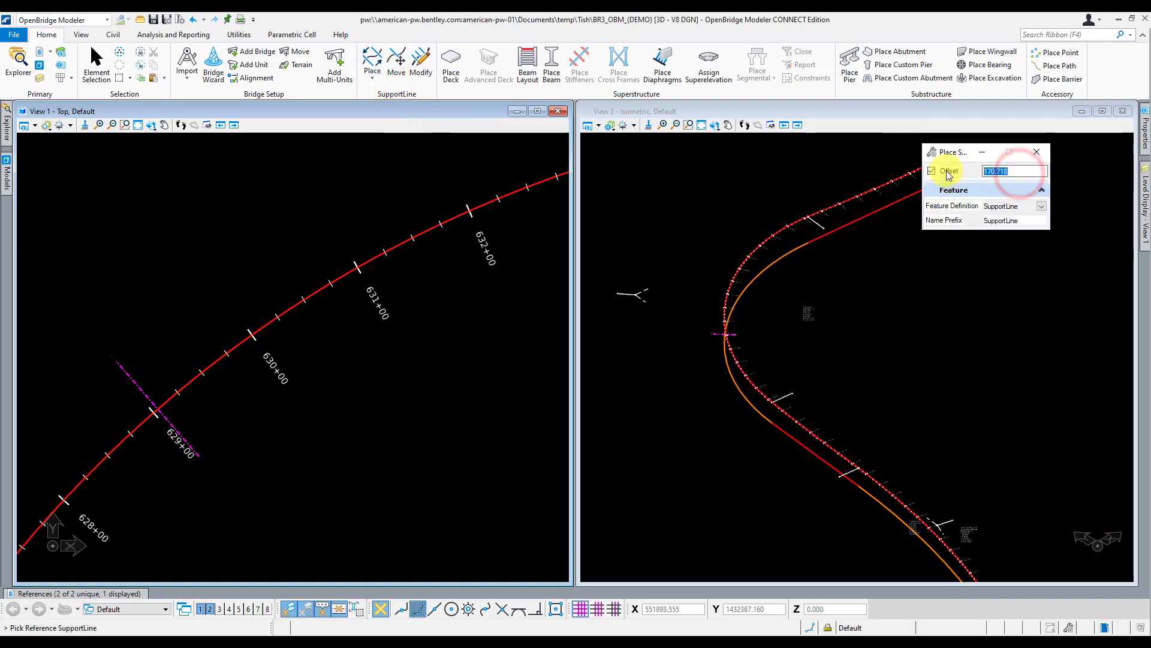
text(134.8280)
click(1026, 171)
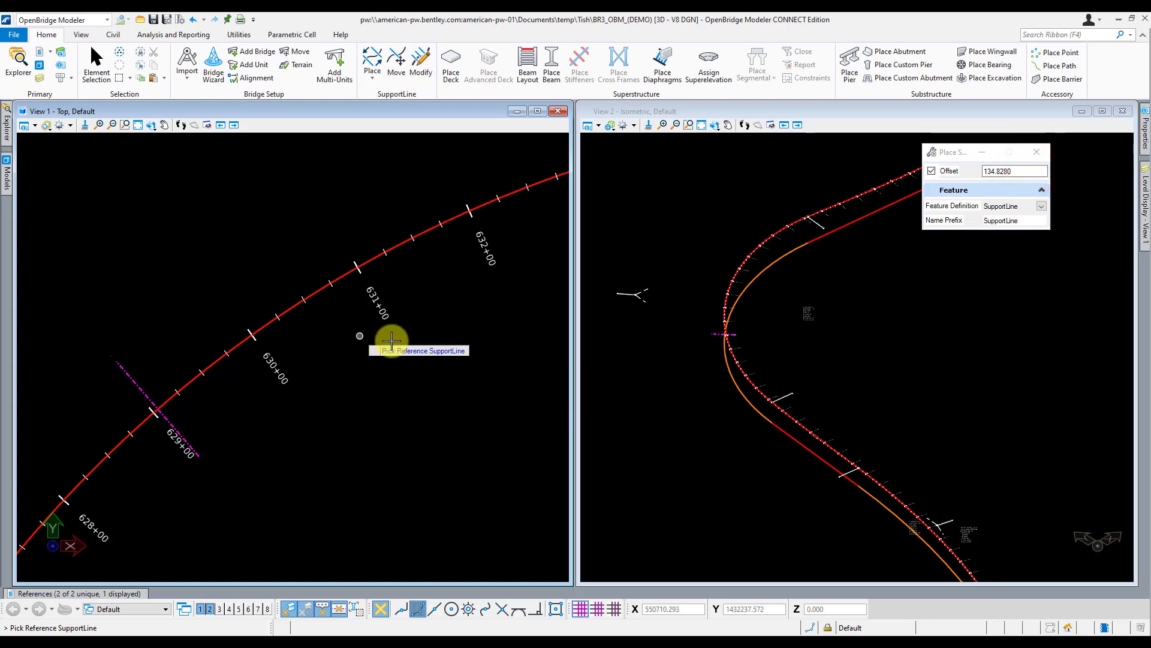
scroll(385, 334, down, 2)
click(223, 363)
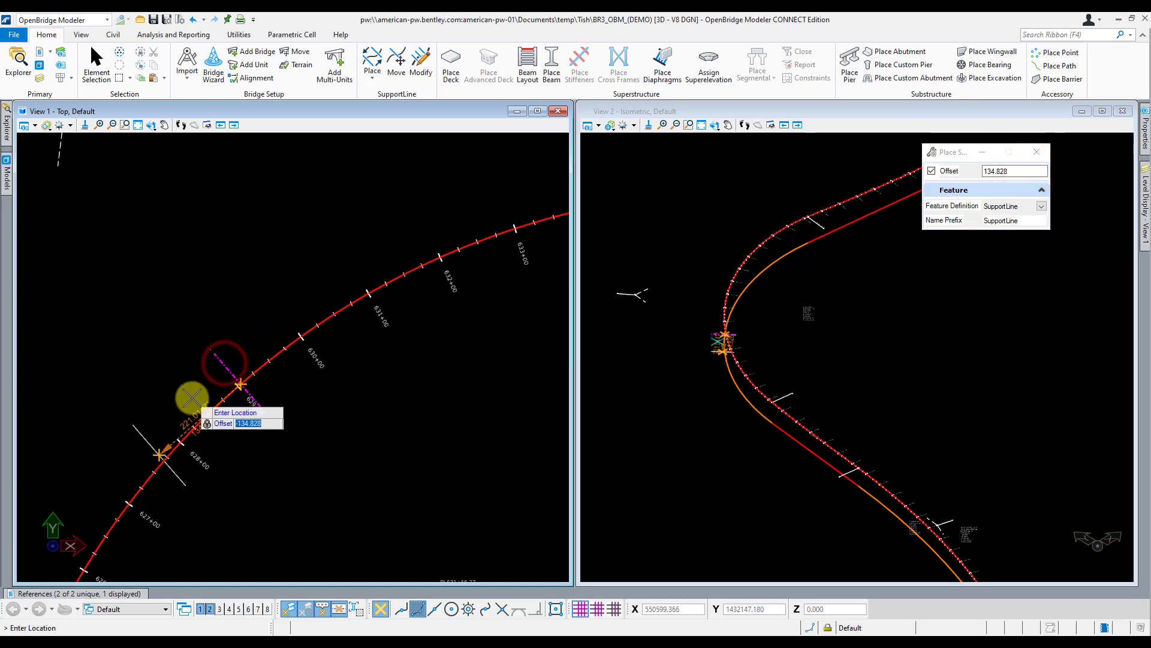
click(187, 401)
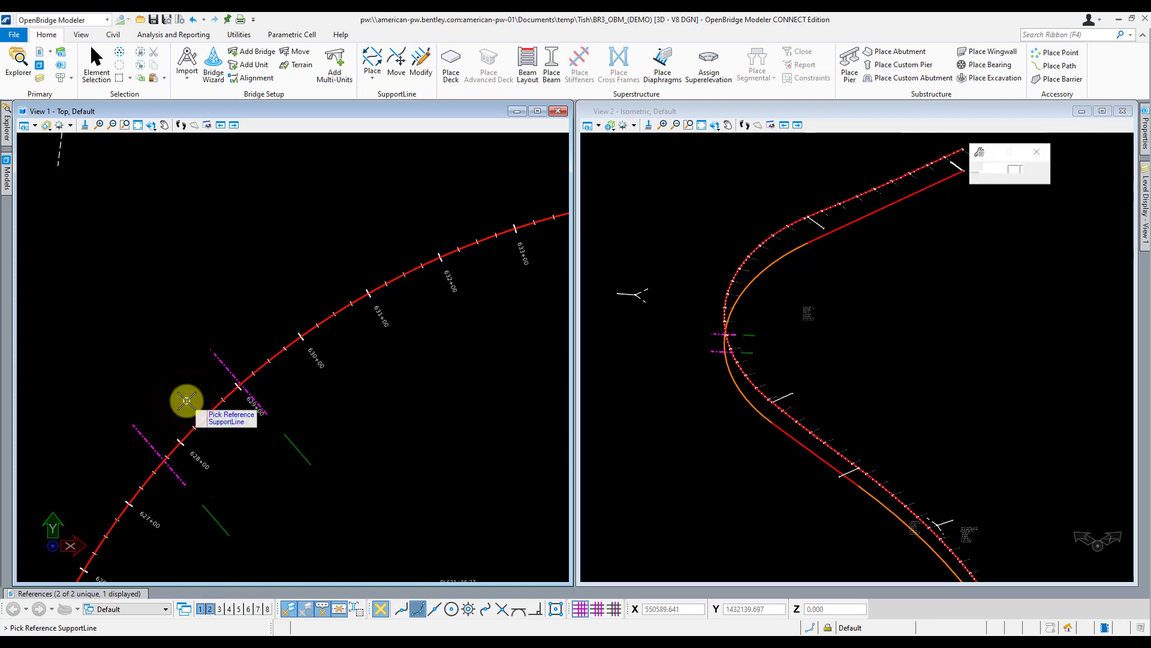
right_click(268, 494)
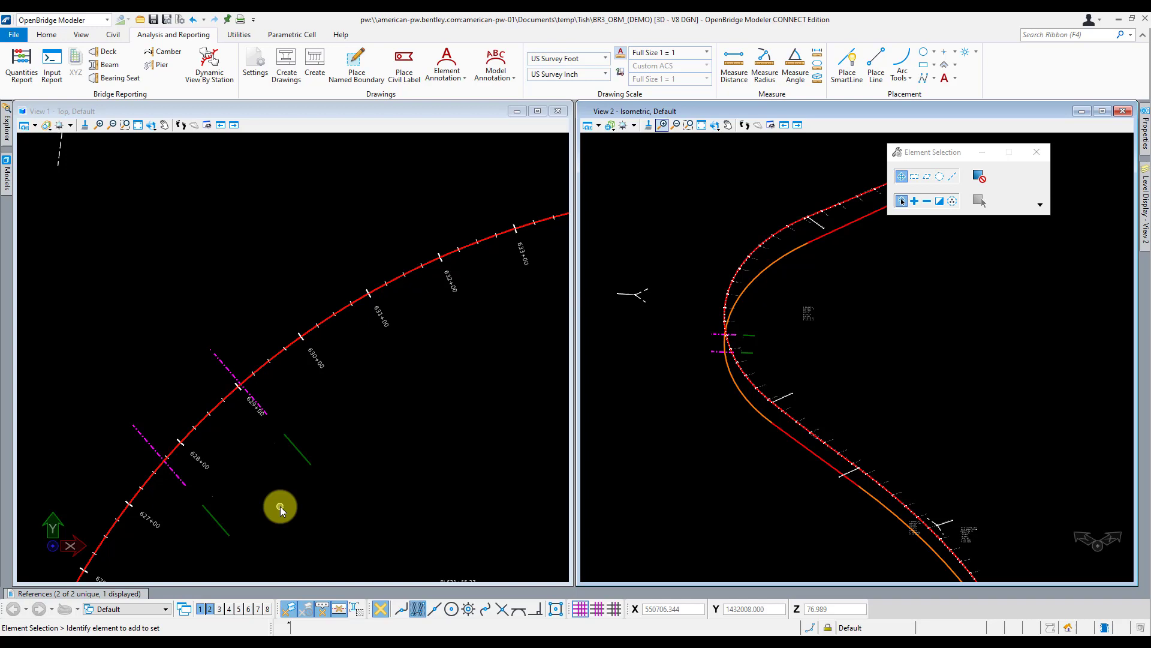
Step: Make the top view active and choose the 1"=50' drawing scale
click(279, 506)
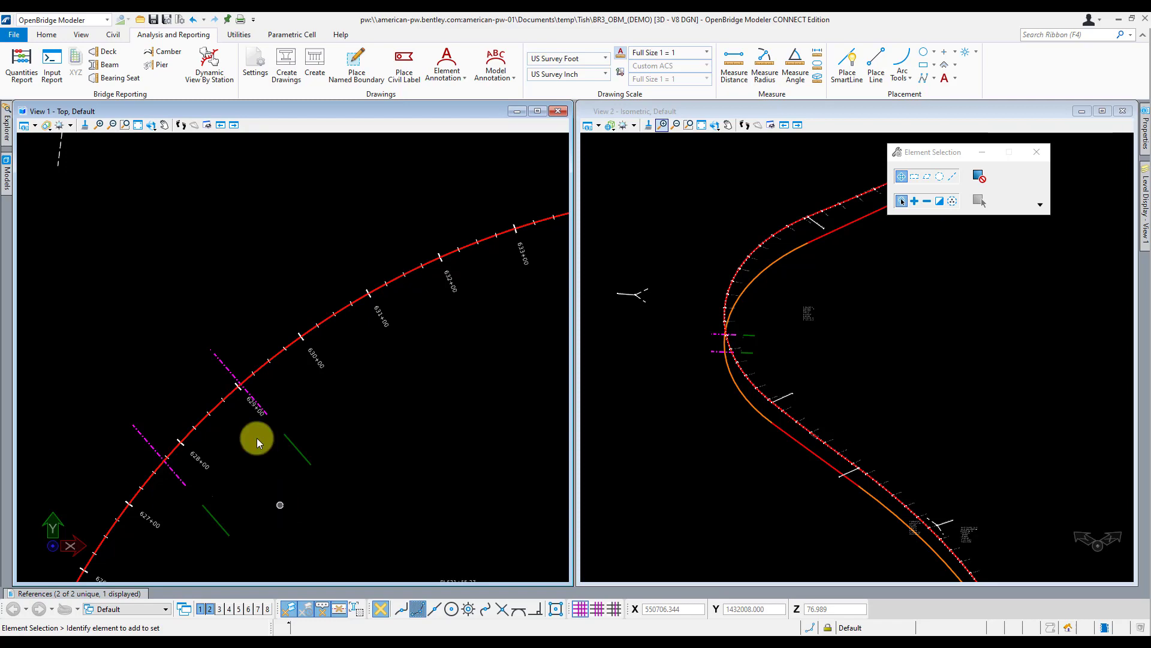
click(46, 34)
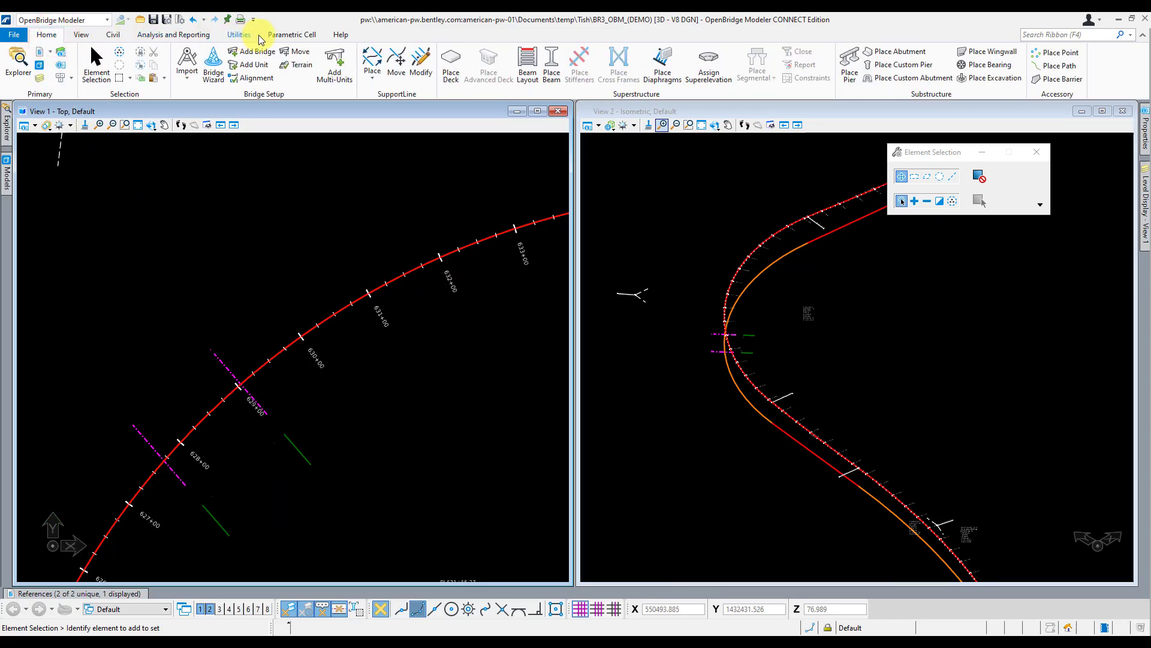
click(240, 36)
click(192, 35)
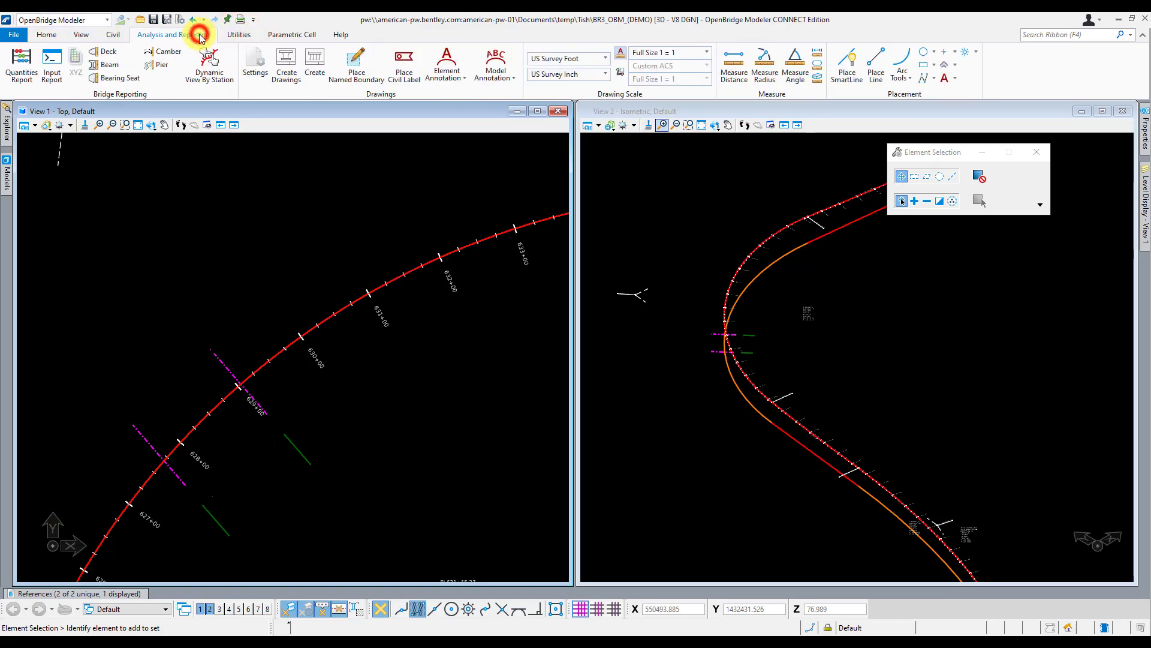
click(696, 53)
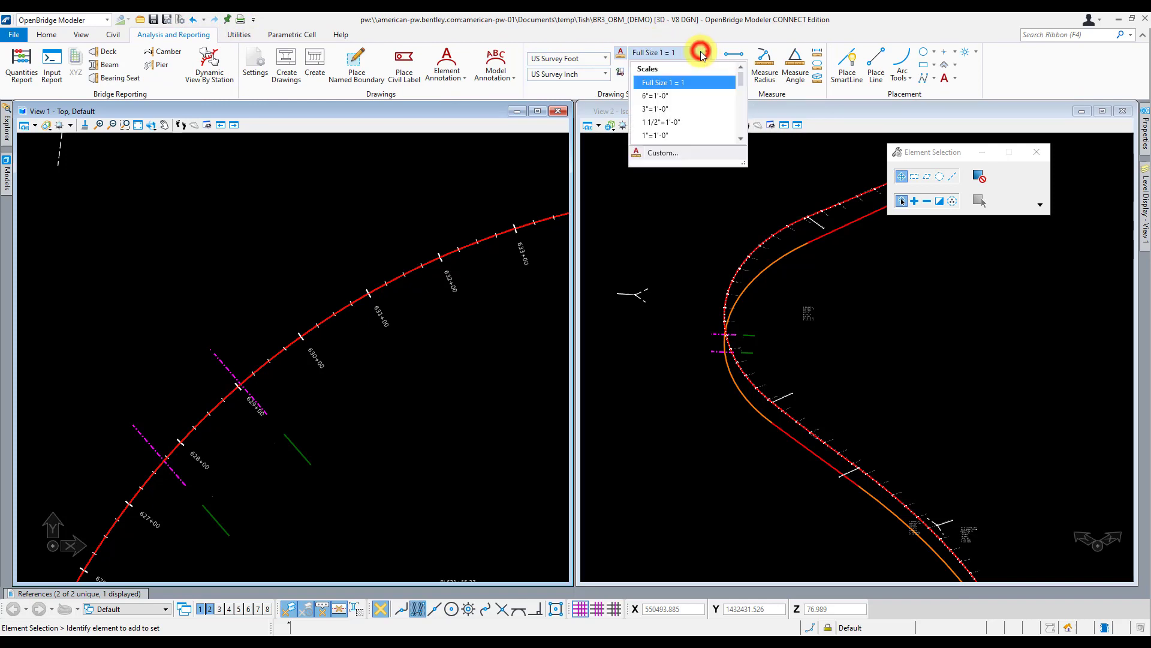
drag(741, 80, 741, 108)
click(741, 138)
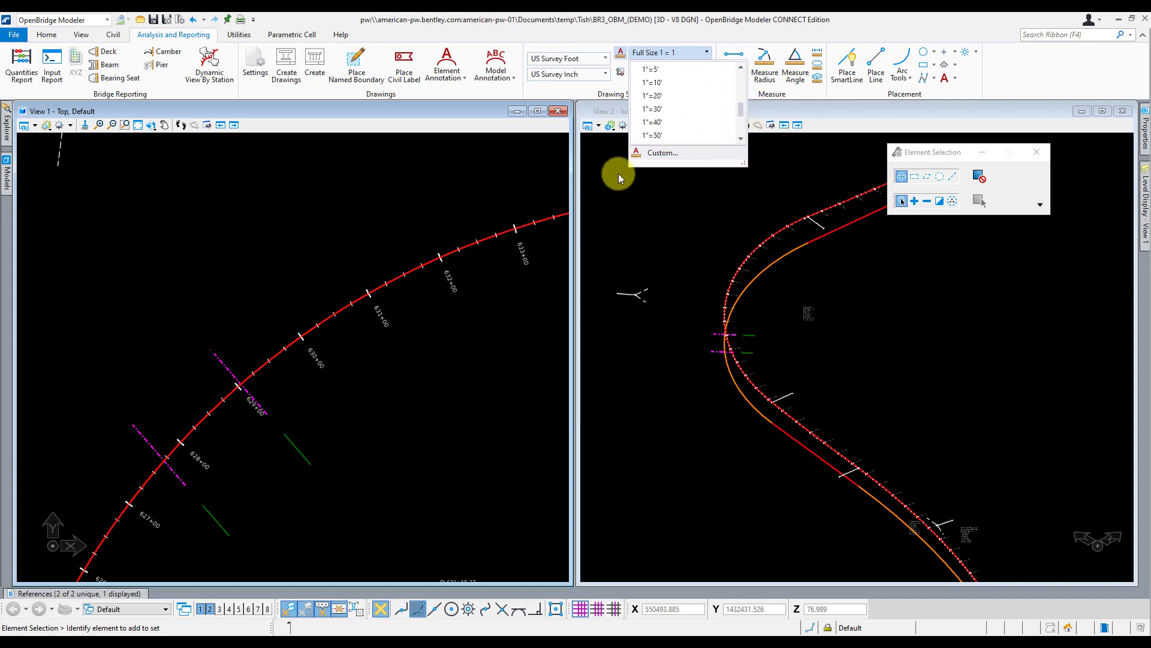
click(681, 135)
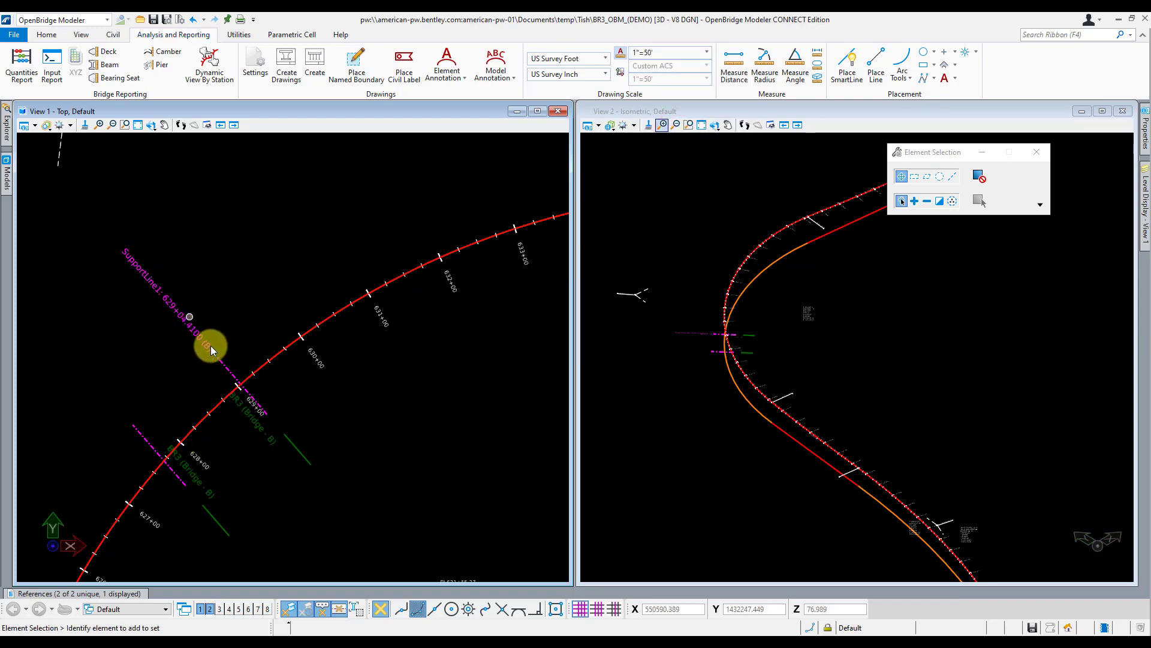
Step: Rename SupportLine2 at station 627+69.1600 to 'Abutment 1' from its Properties entry
scroll(200, 504, up, 1)
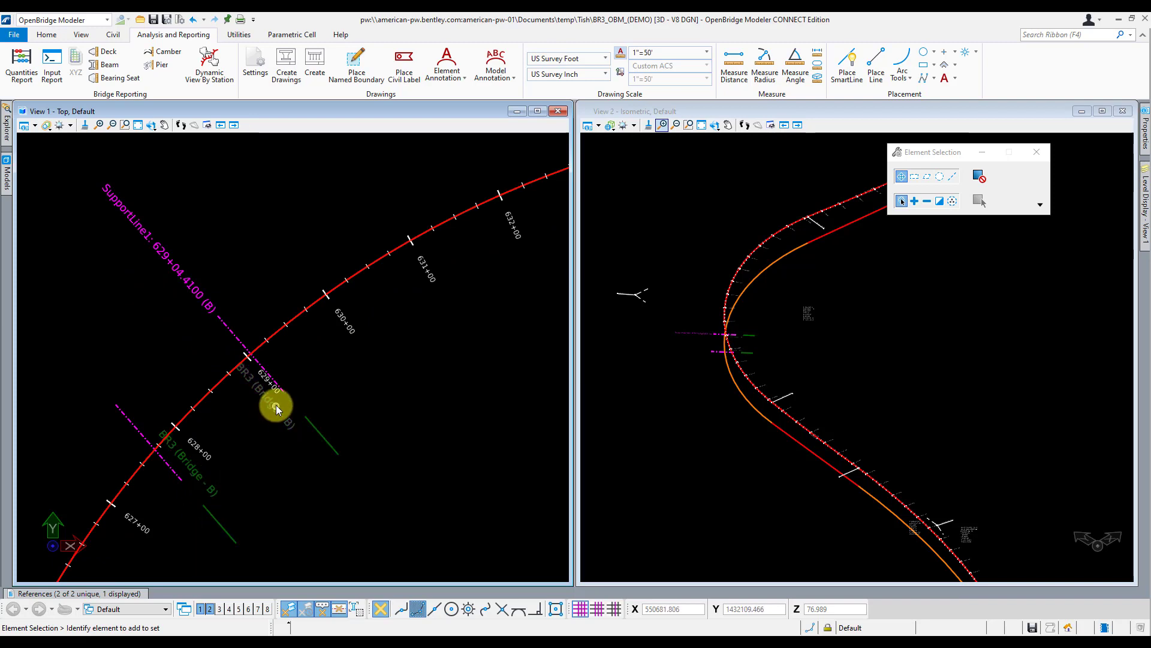
click(126, 379)
click(128, 406)
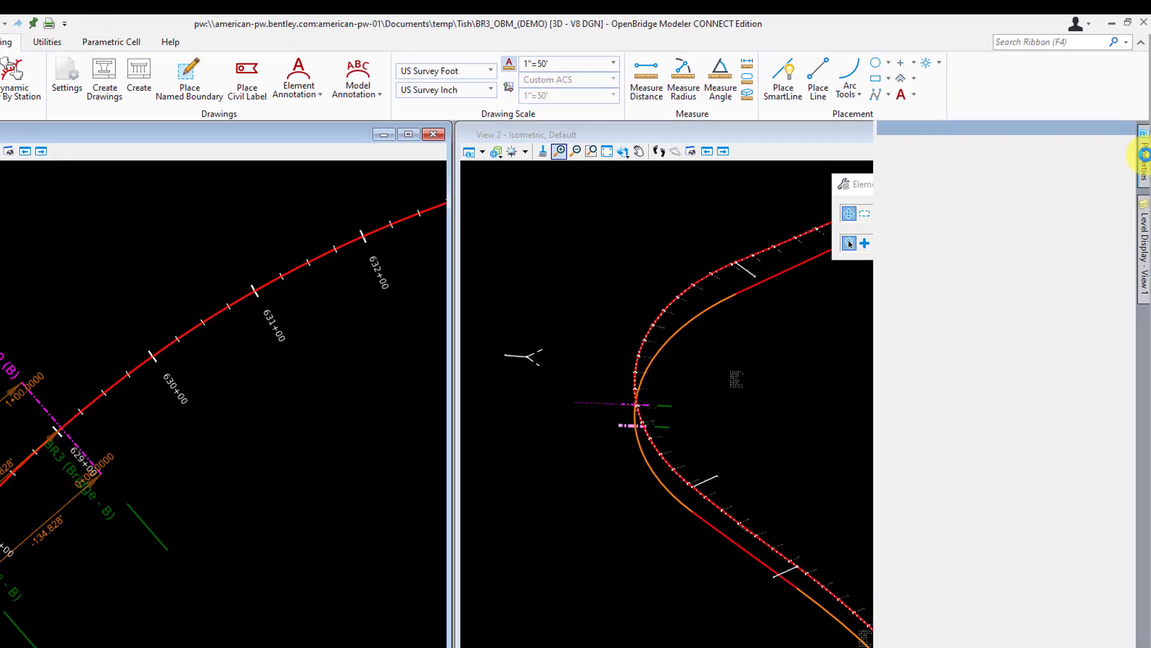
click(1146, 130)
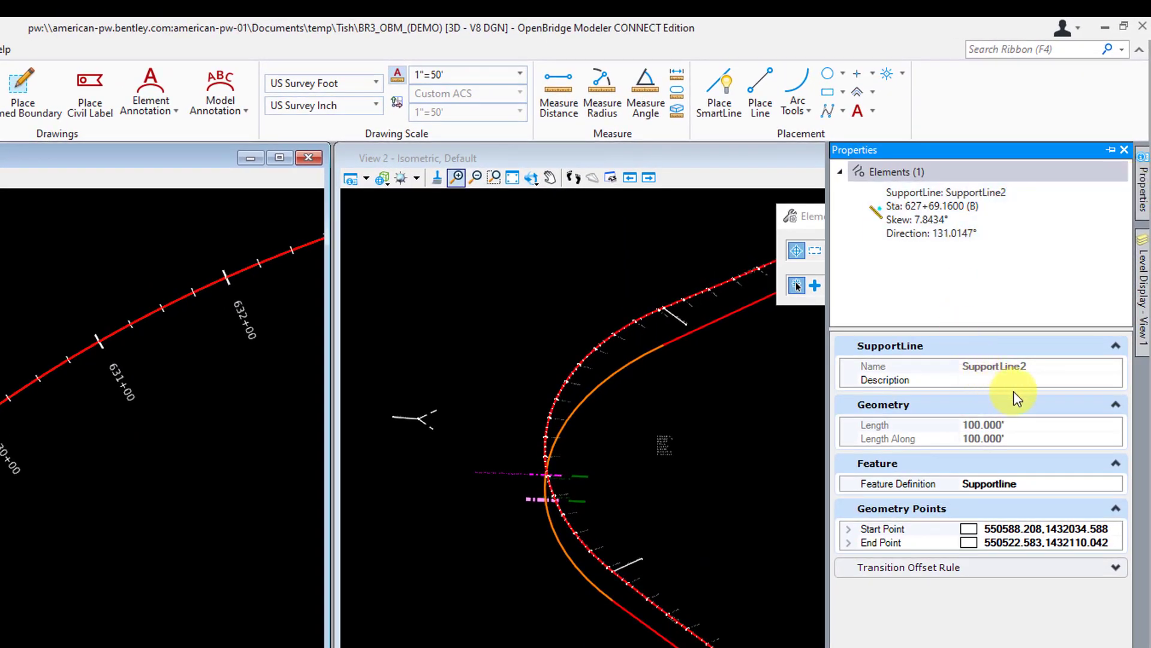
click(1025, 366)
click(1019, 204)
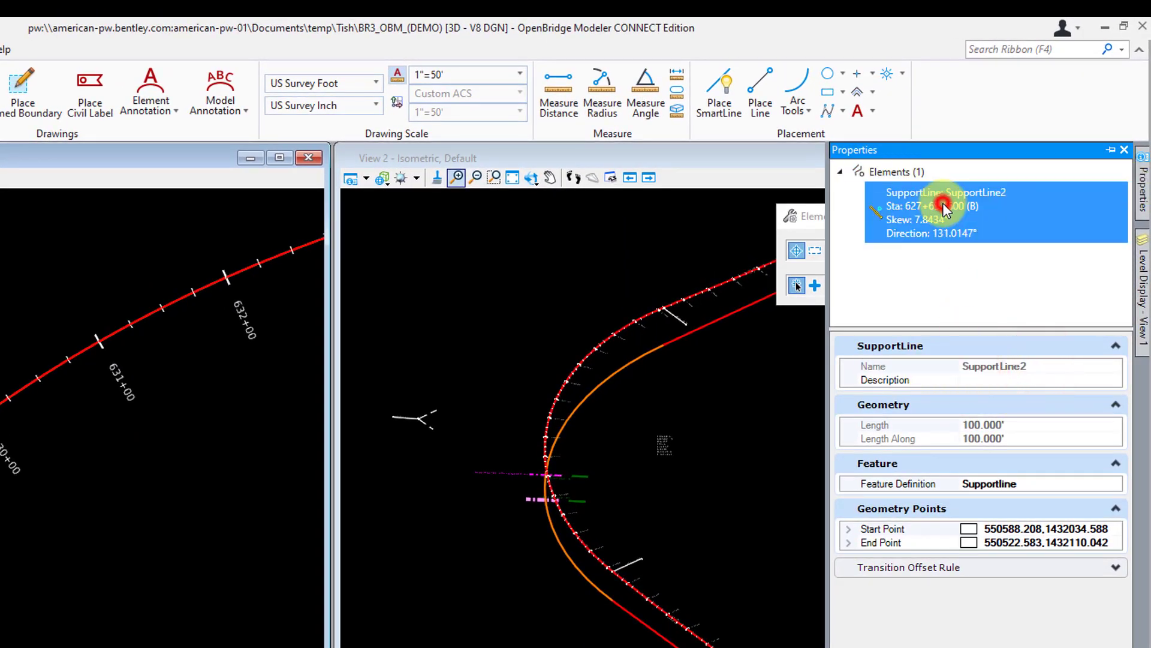
right_click(927, 215)
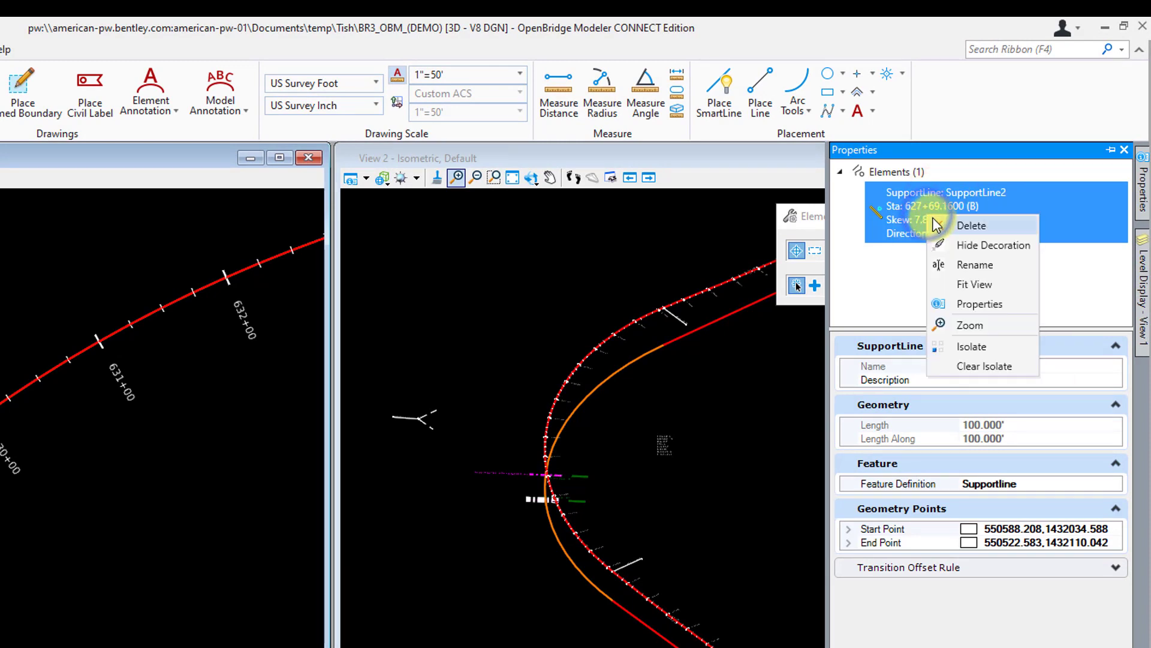
click(991, 265)
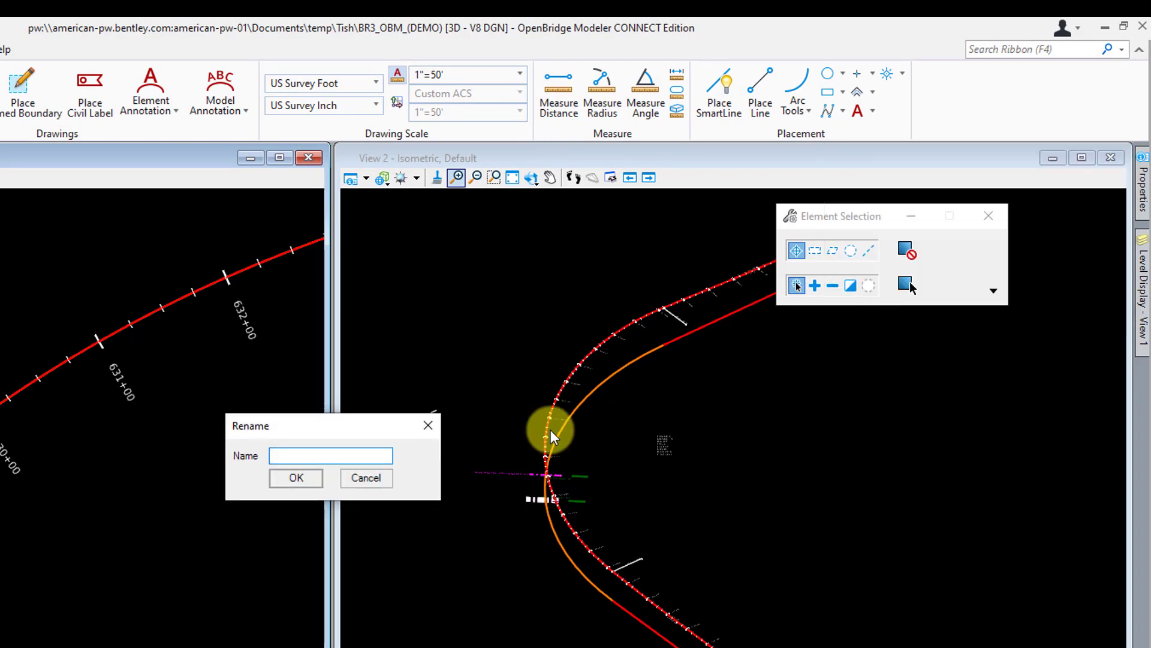
text(Abutme)
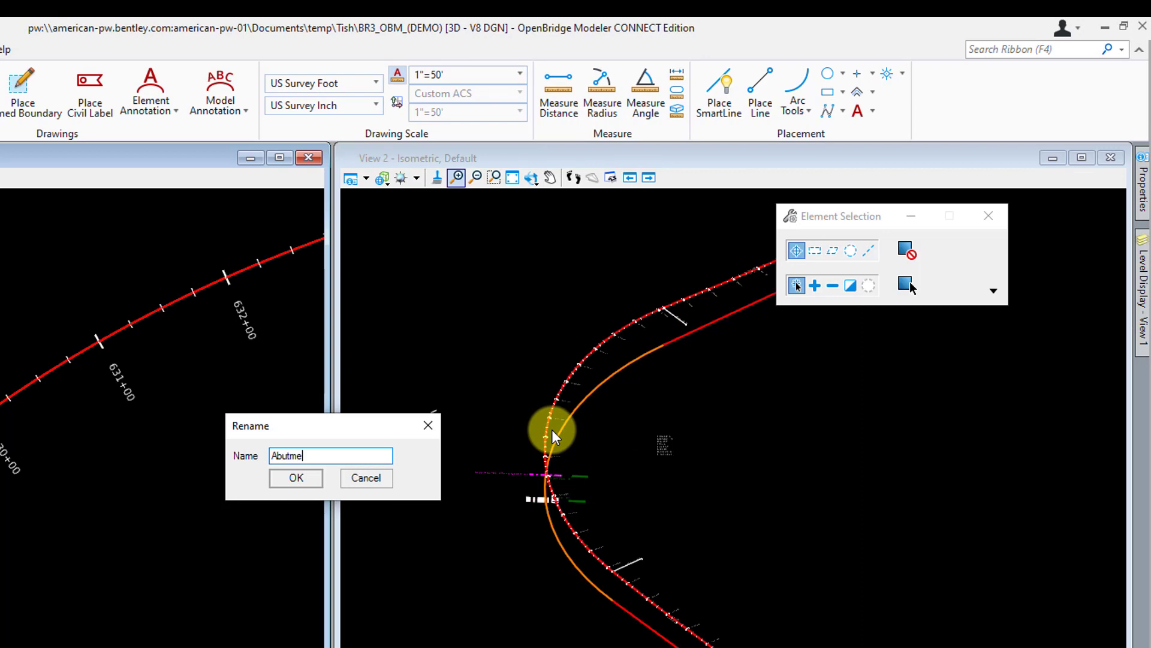
text(nt 1)
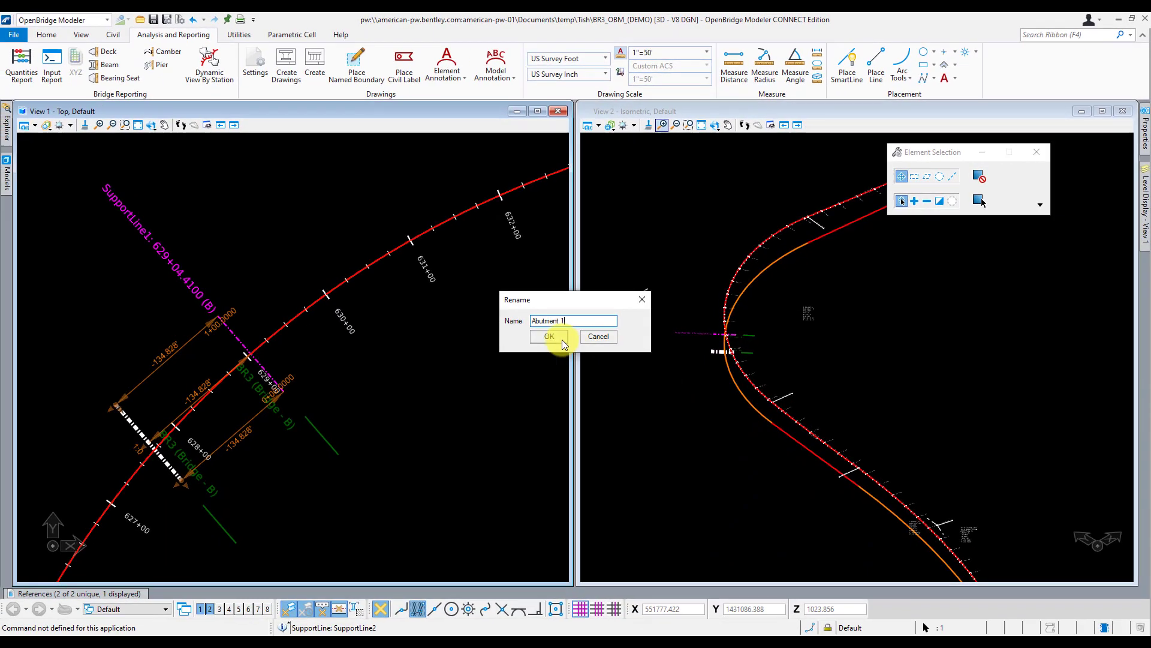
click(296, 477)
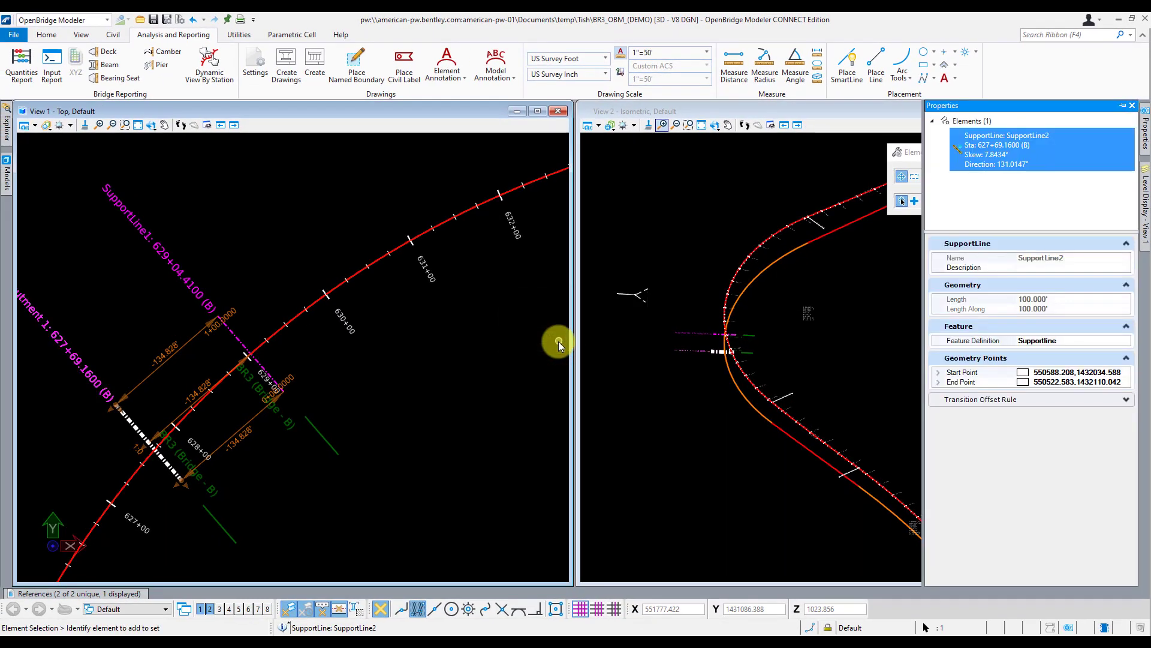
scroll(472, 480, down, 1)
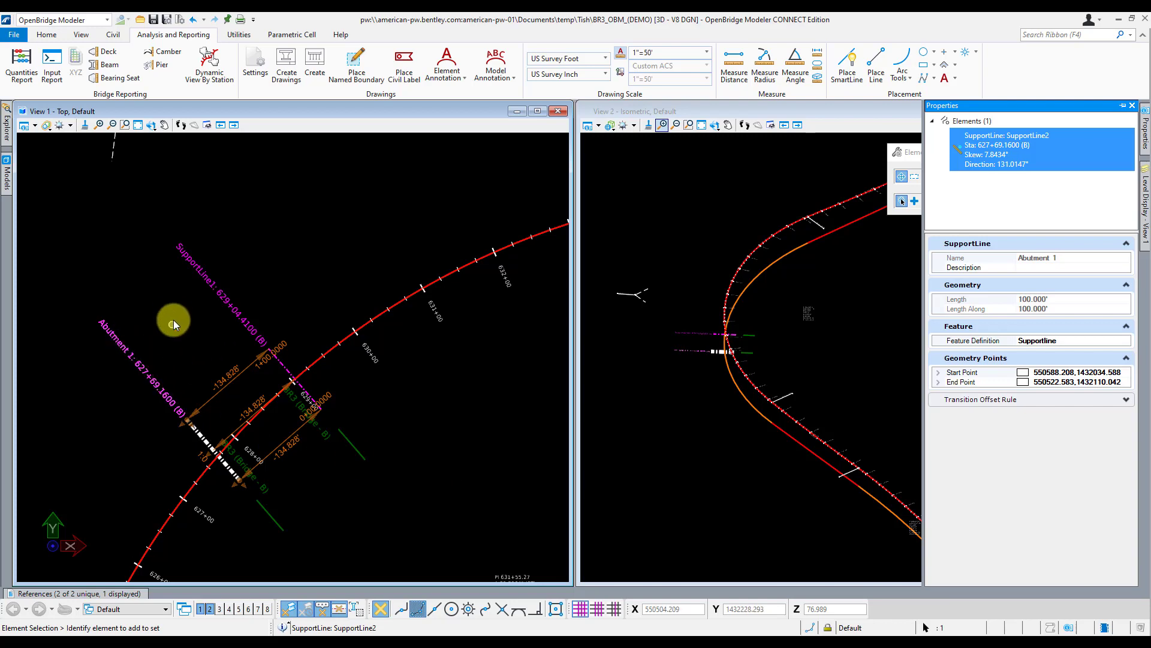
Step: Rename SupportLine1 at station 629+04.4100 to 'Pier 2', then deselect it
click(300, 383)
click(306, 324)
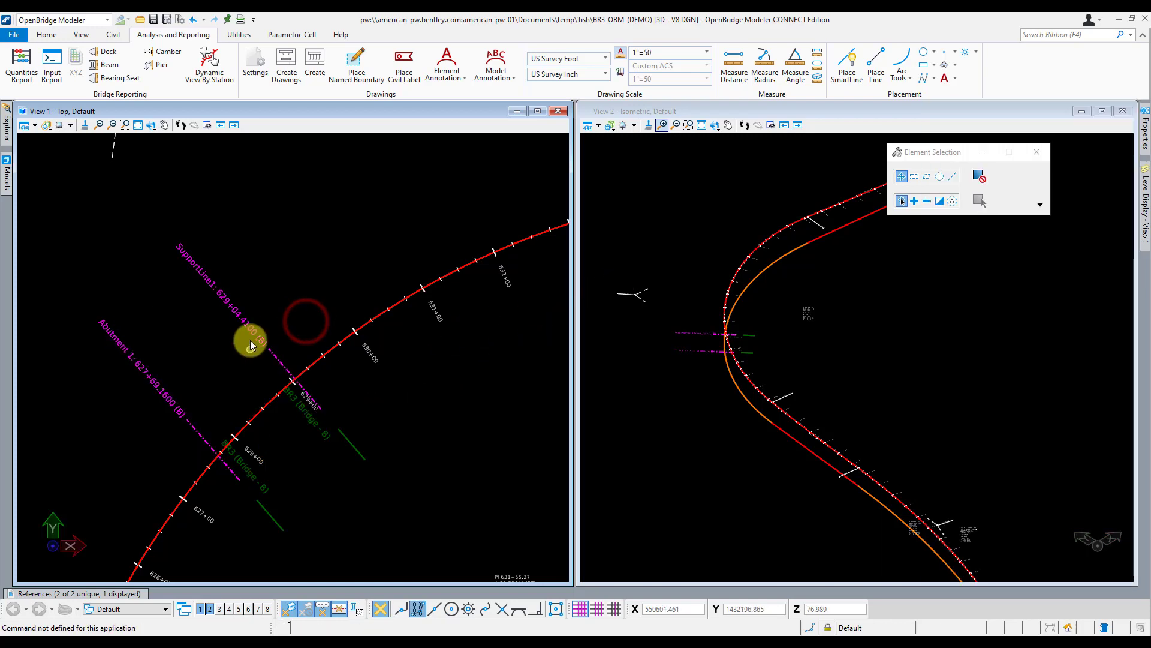
click(281, 362)
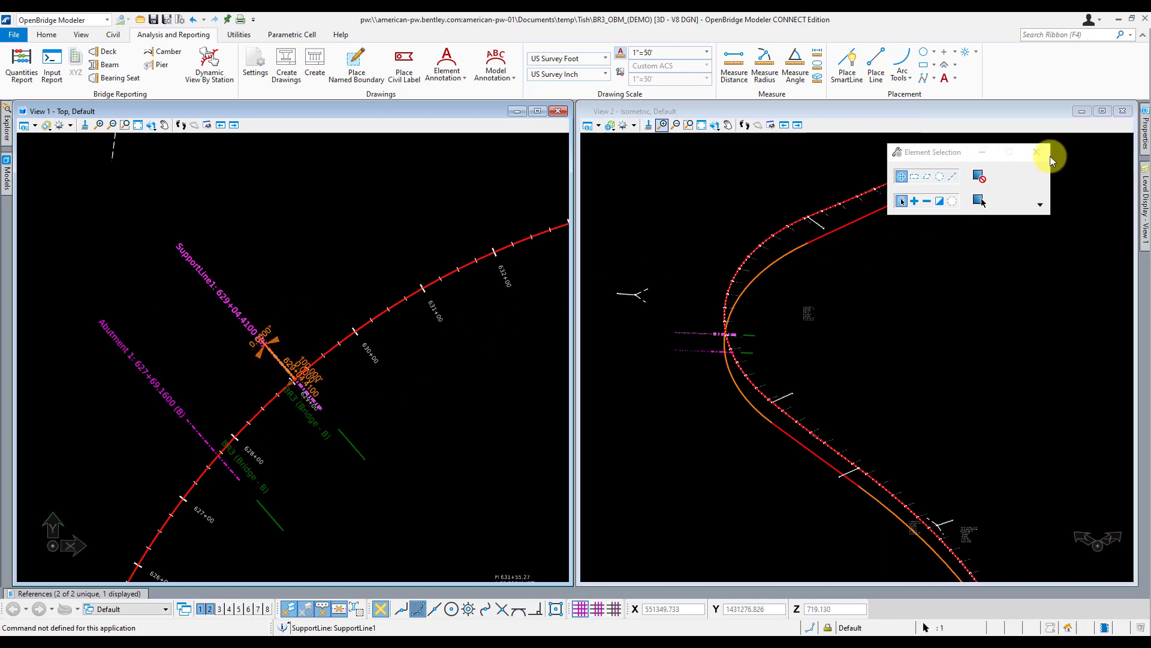
mouse_move(1145, 131)
click(989, 147)
right_click(983, 148)
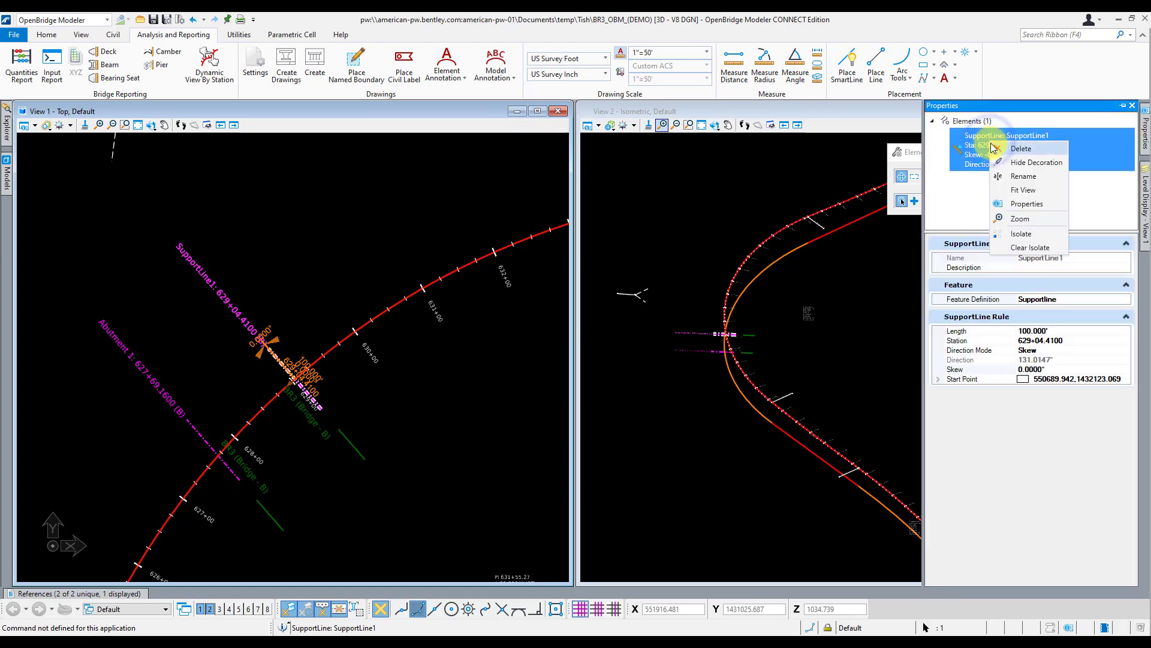
click(1014, 180)
click(587, 319)
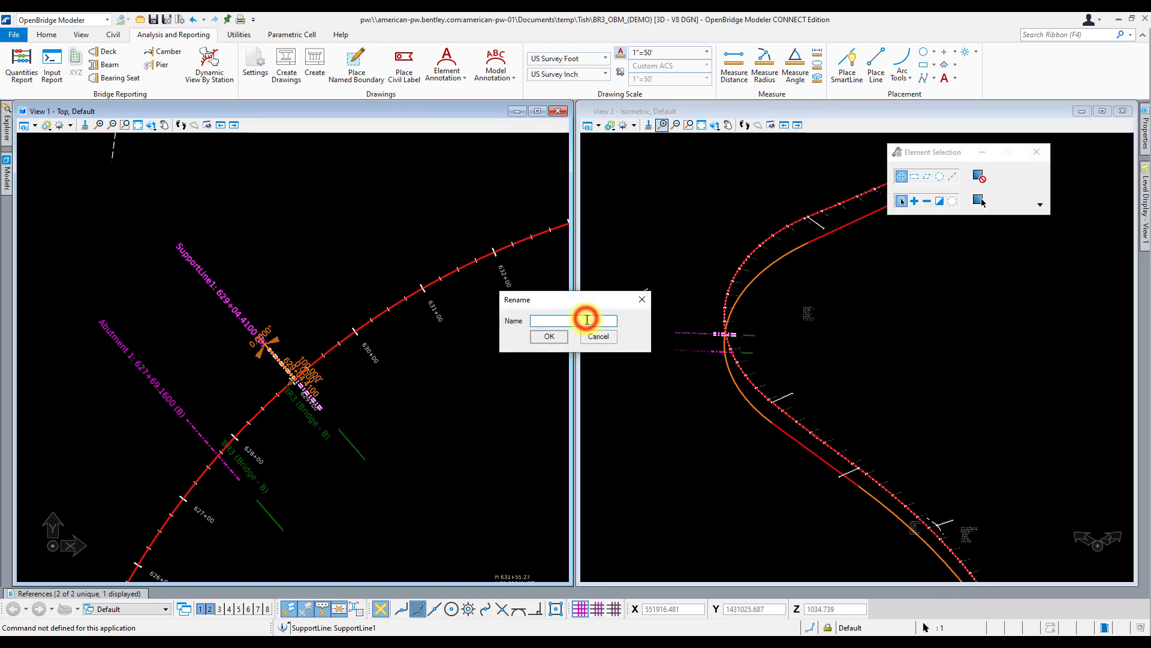
text(Pier 2)
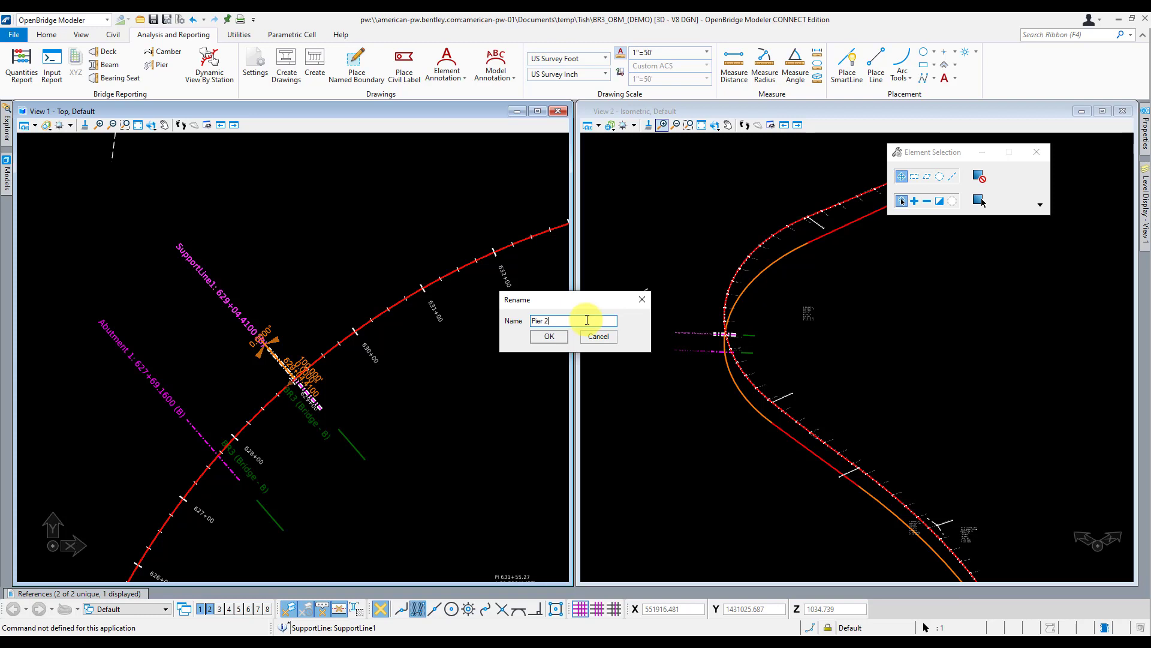
click(552, 339)
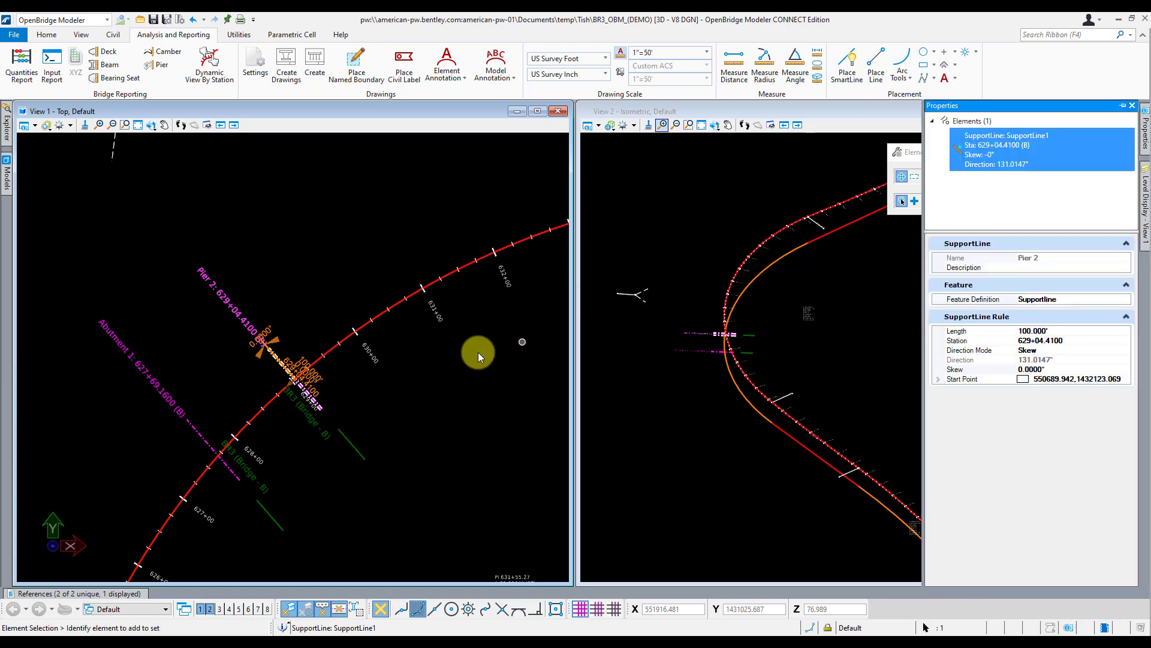
click(441, 363)
click(320, 255)
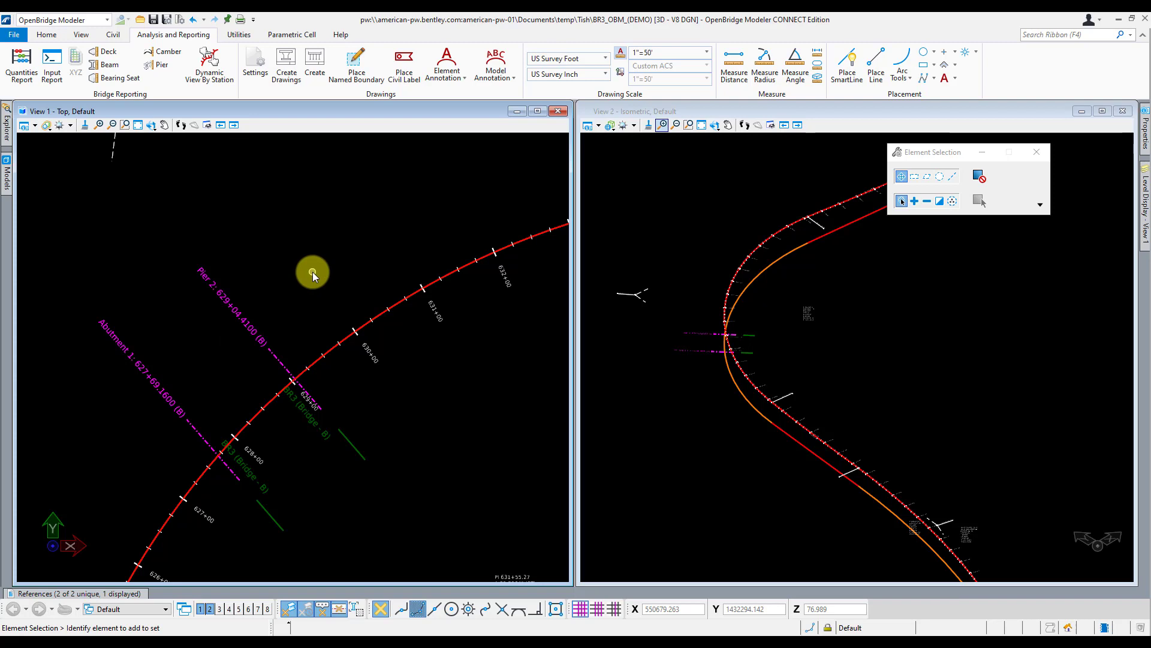
click(125, 125)
click(54, 36)
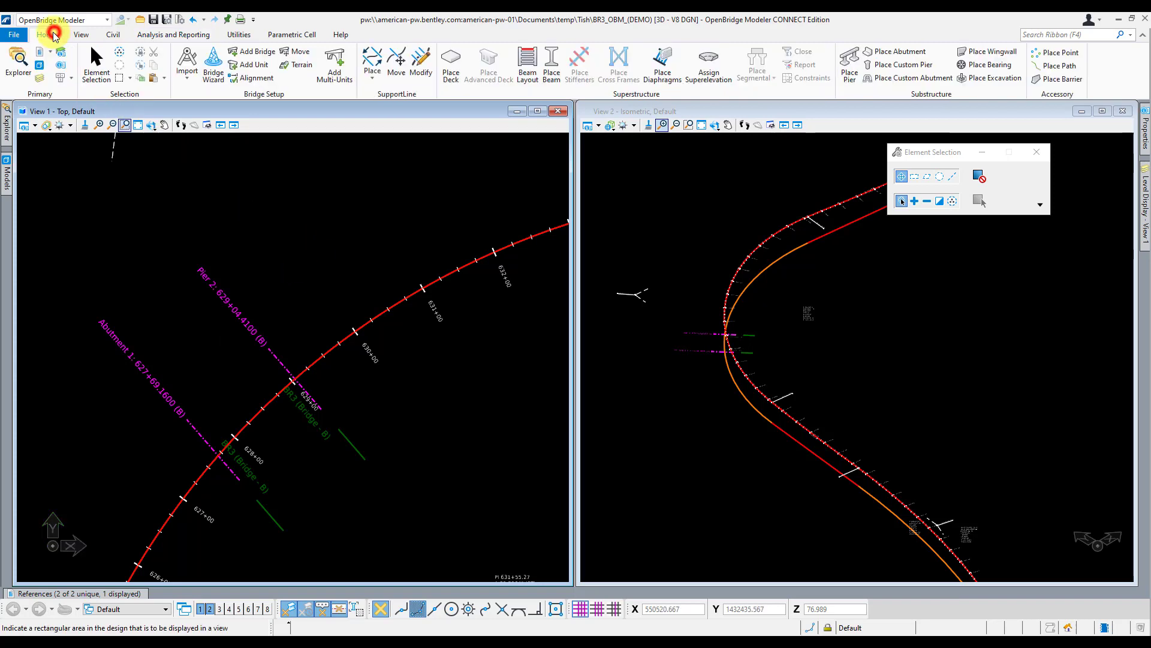
click(264, 66)
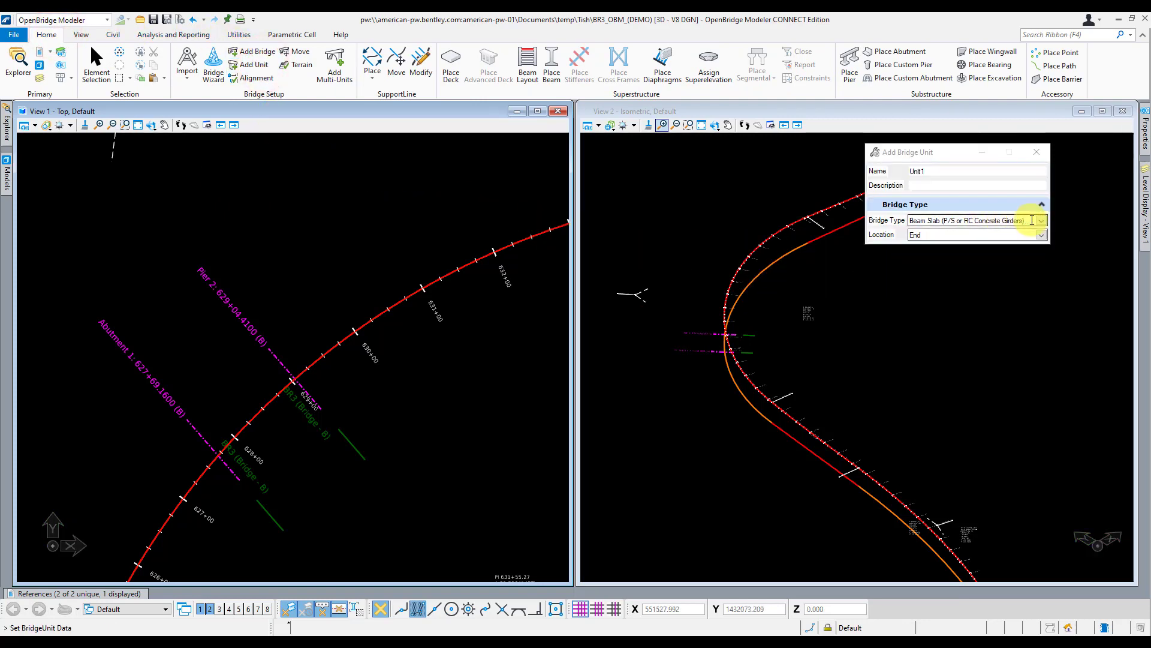
click(1038, 220)
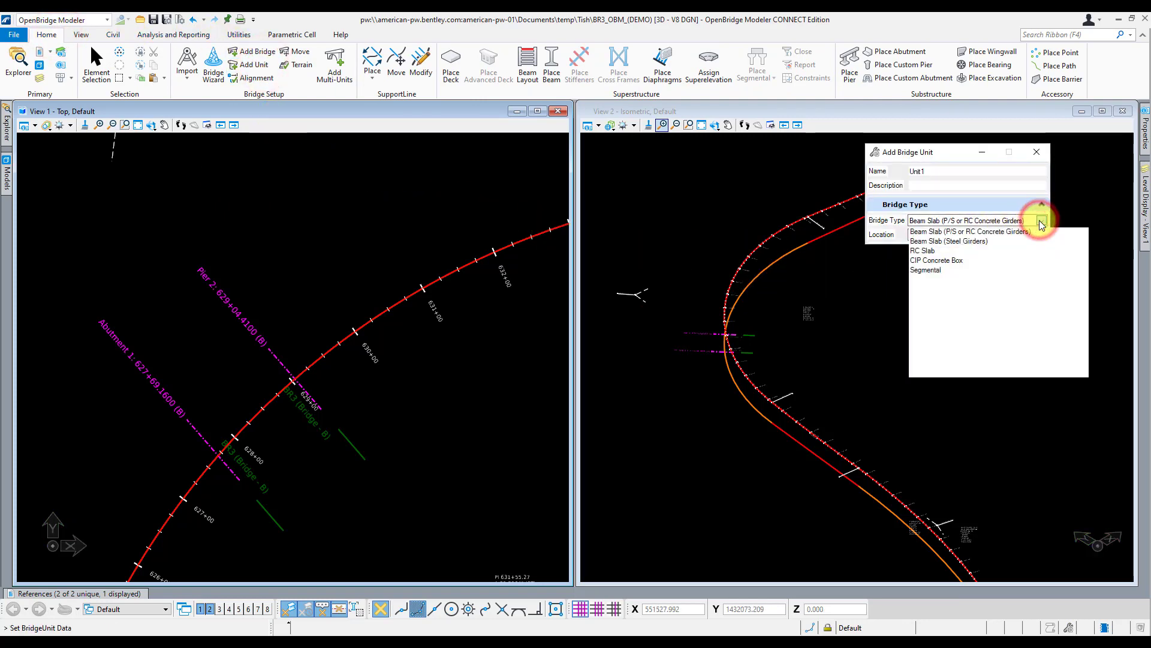
click(961, 242)
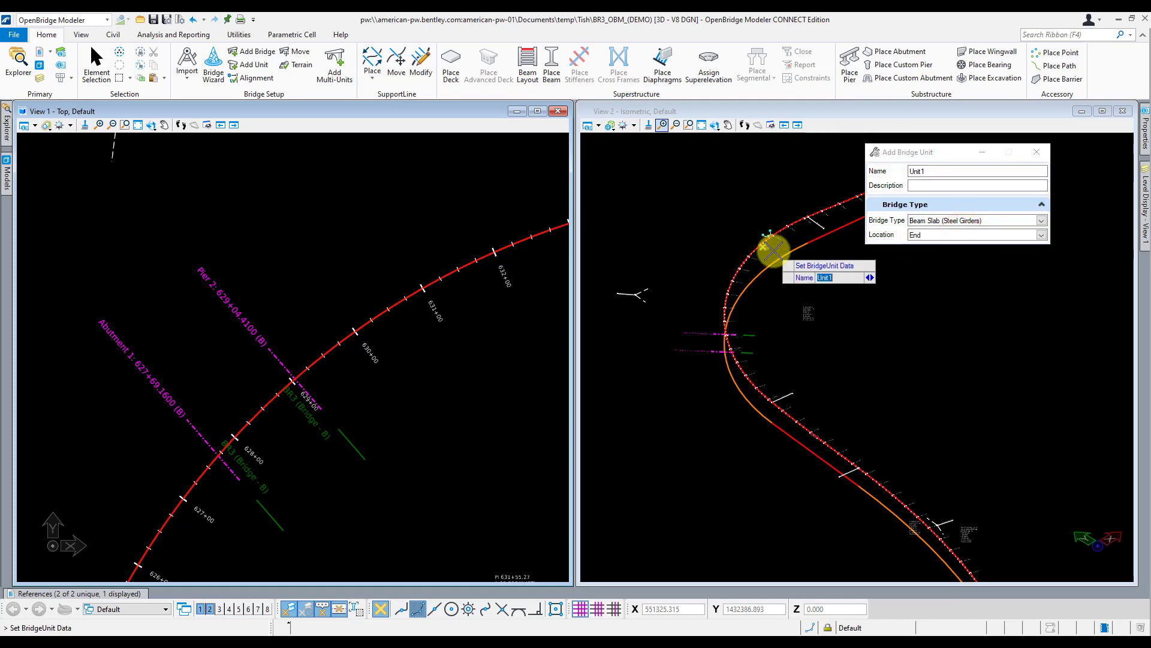
click(356, 187)
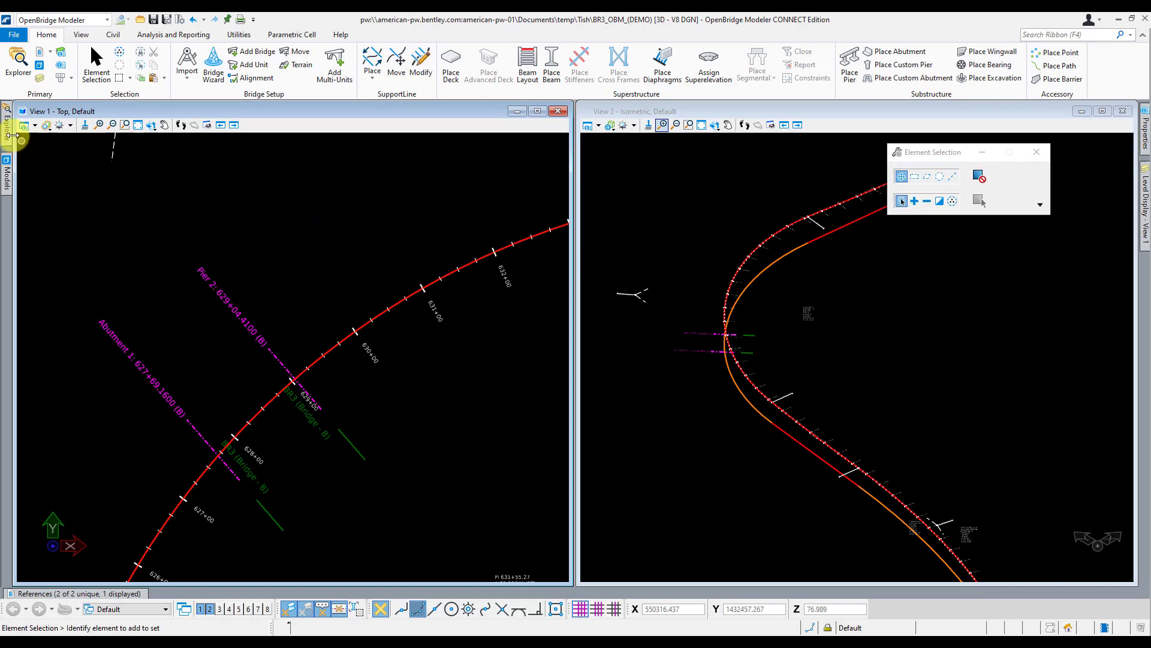
Step: In the Explorer's Units list, rename the steel-girder Unit1 to 'Unit 2'
click(7, 133)
click(48, 263)
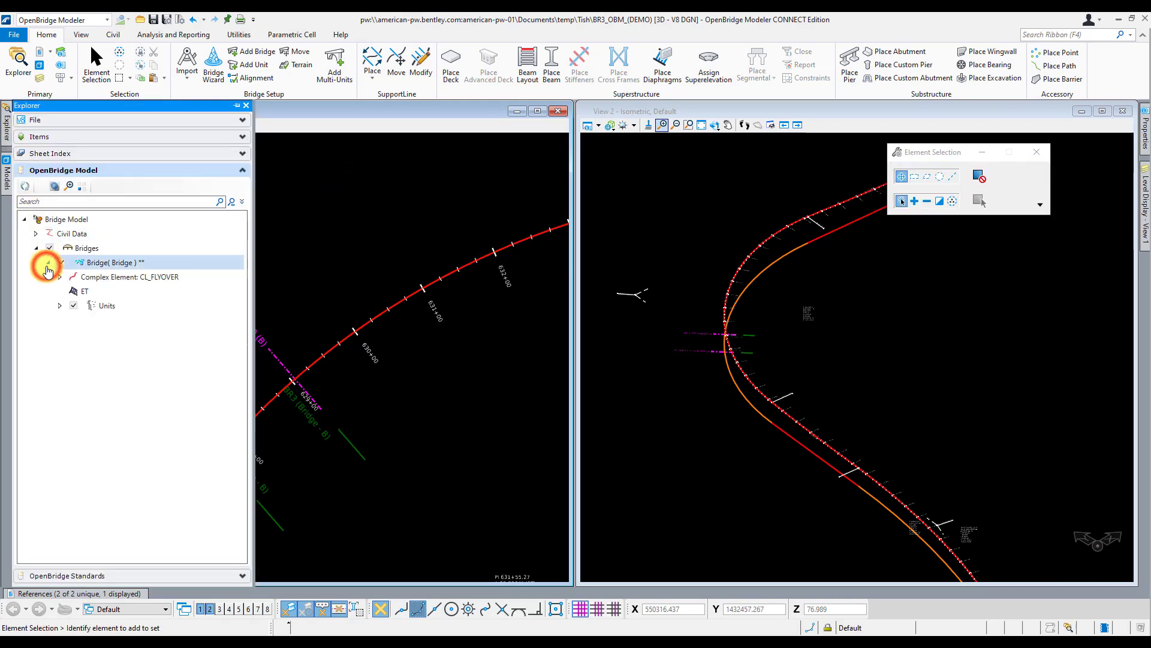
click(60, 305)
click(114, 334)
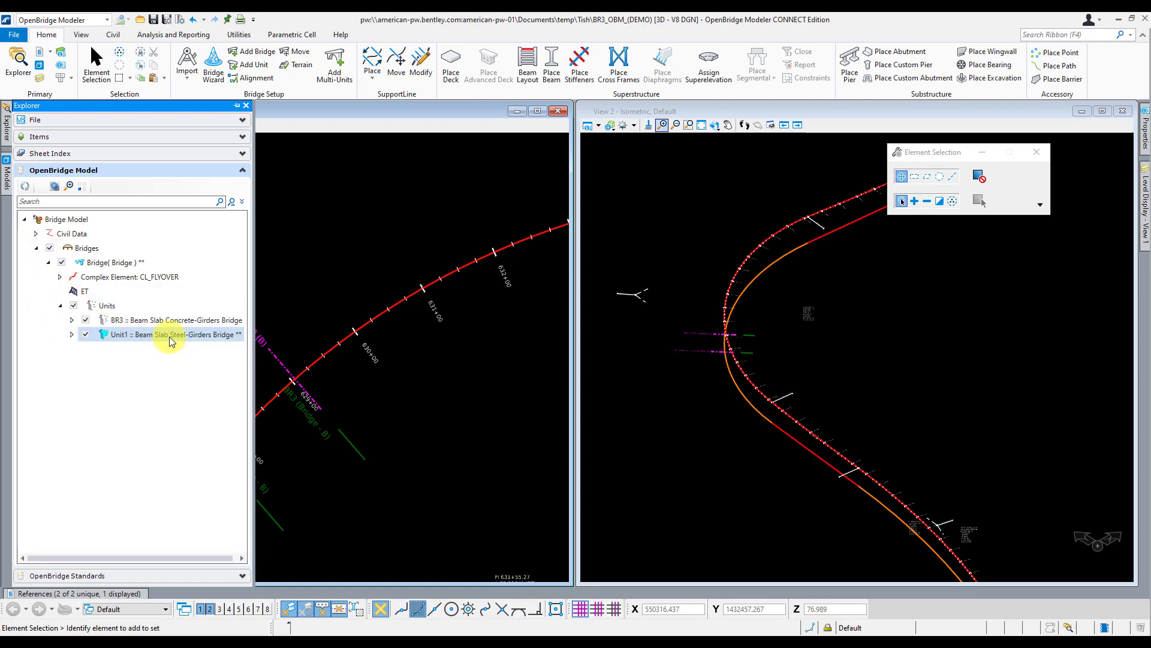
right_click(134, 338)
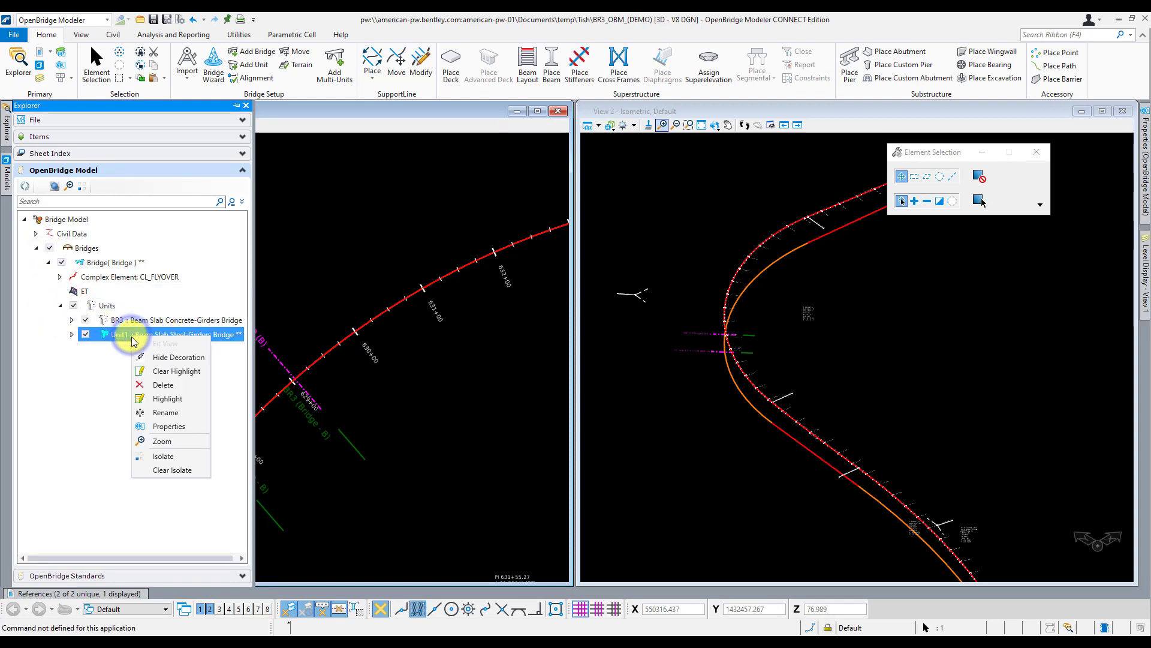
click(170, 412)
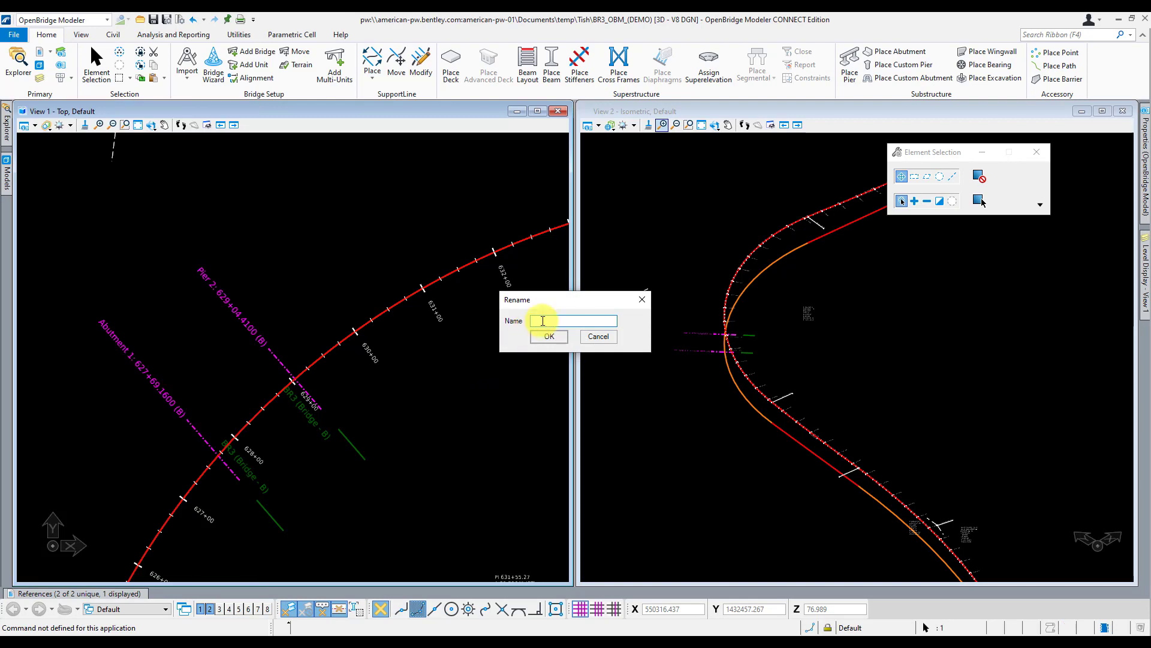
text(Unit)
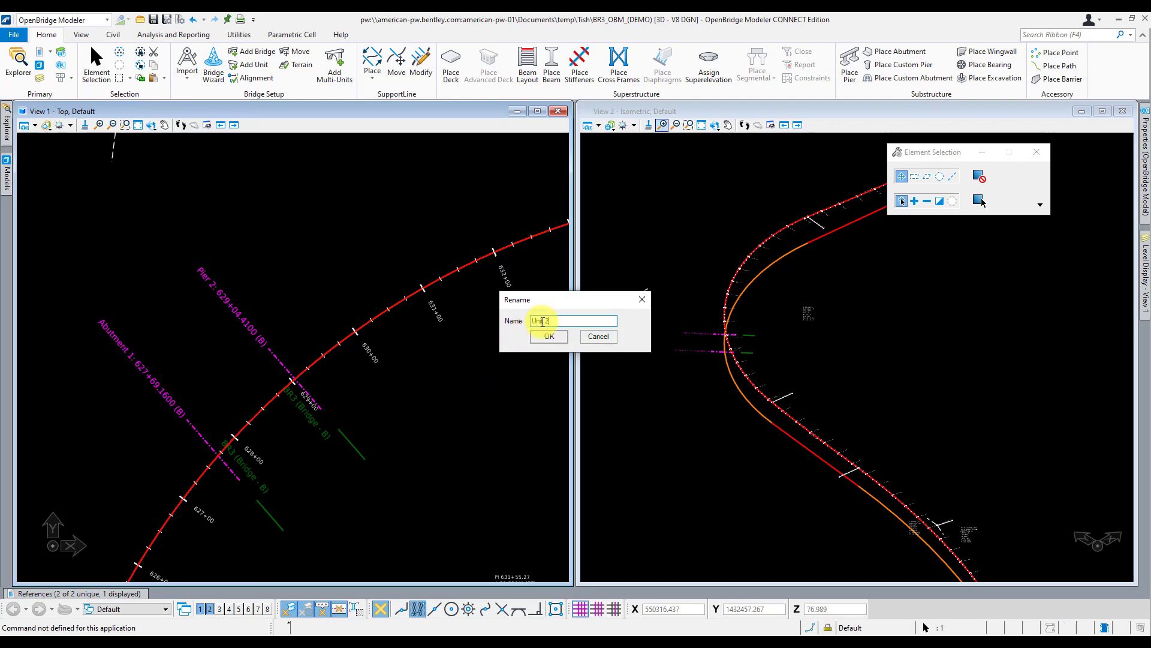
text( 2)
click(565, 338)
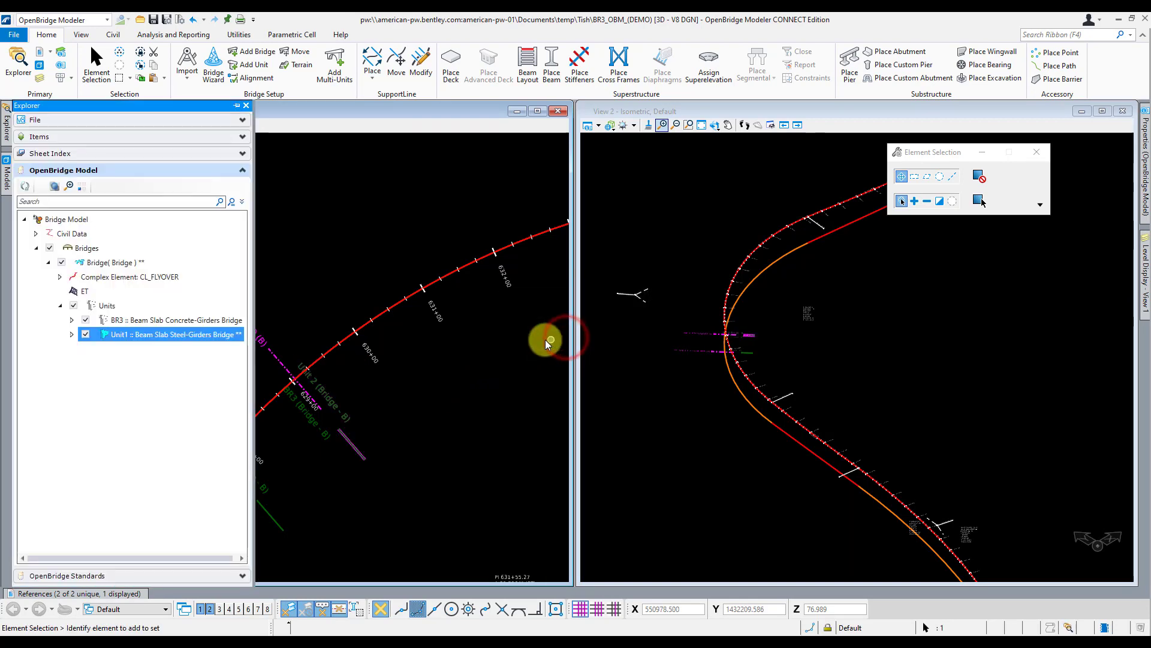
Step: Rename the concrete-girder unit BR3 to 'Unit 1'
right_click(123, 323)
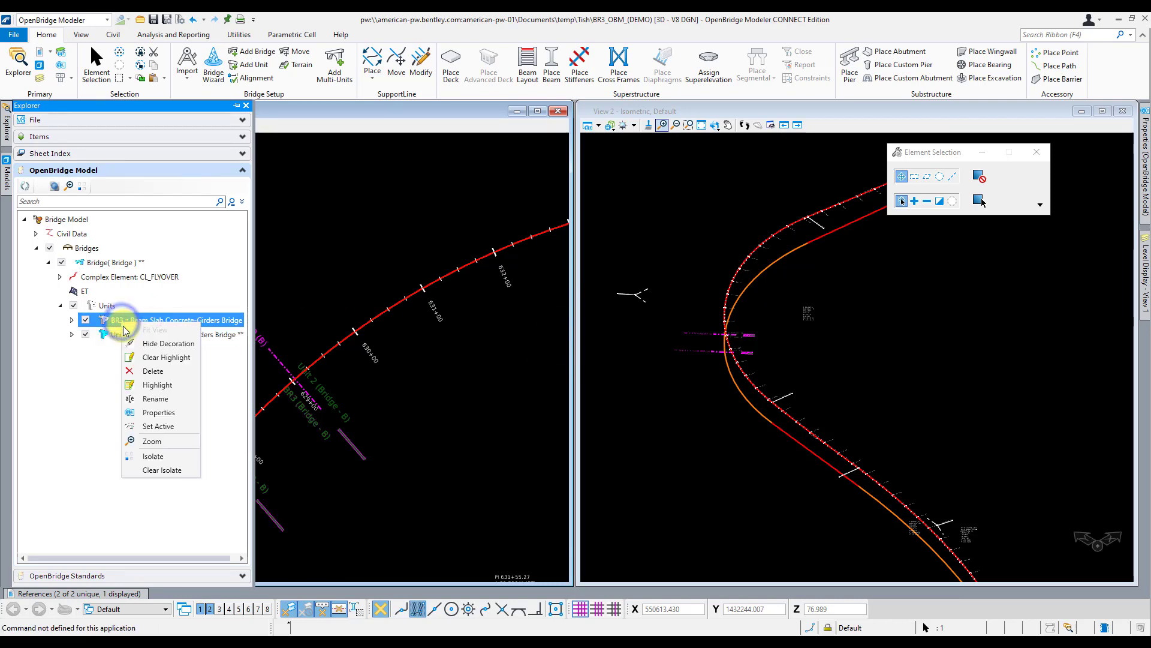
click(155, 398)
click(542, 322)
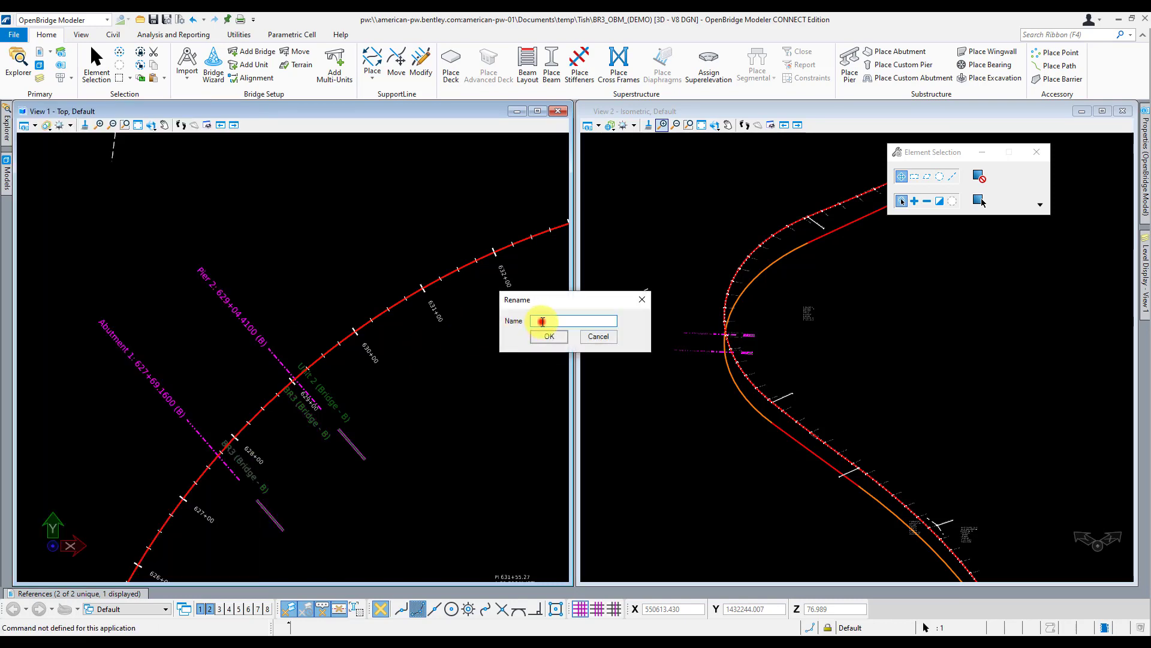
text(Unit 1)
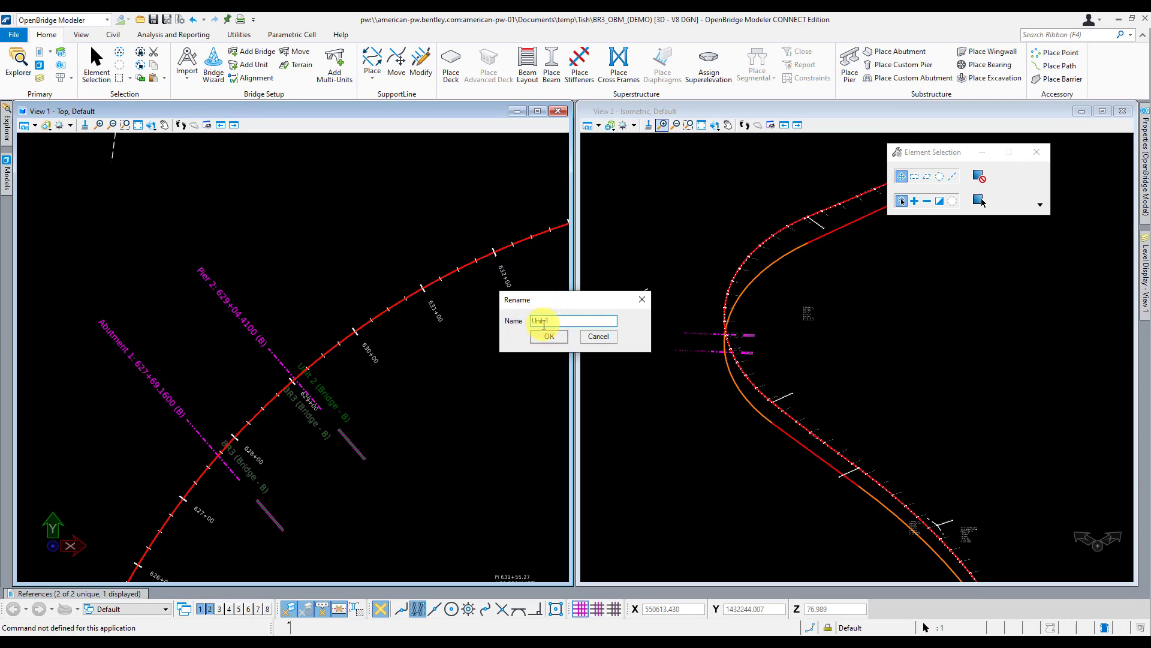
click(549, 336)
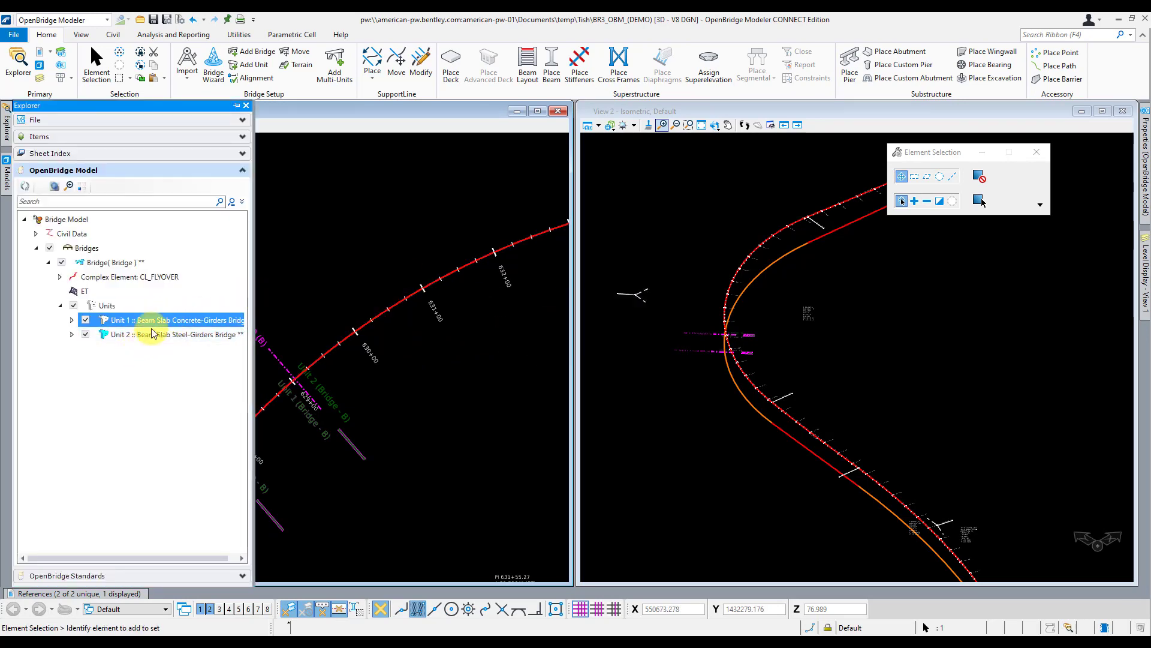
click(144, 335)
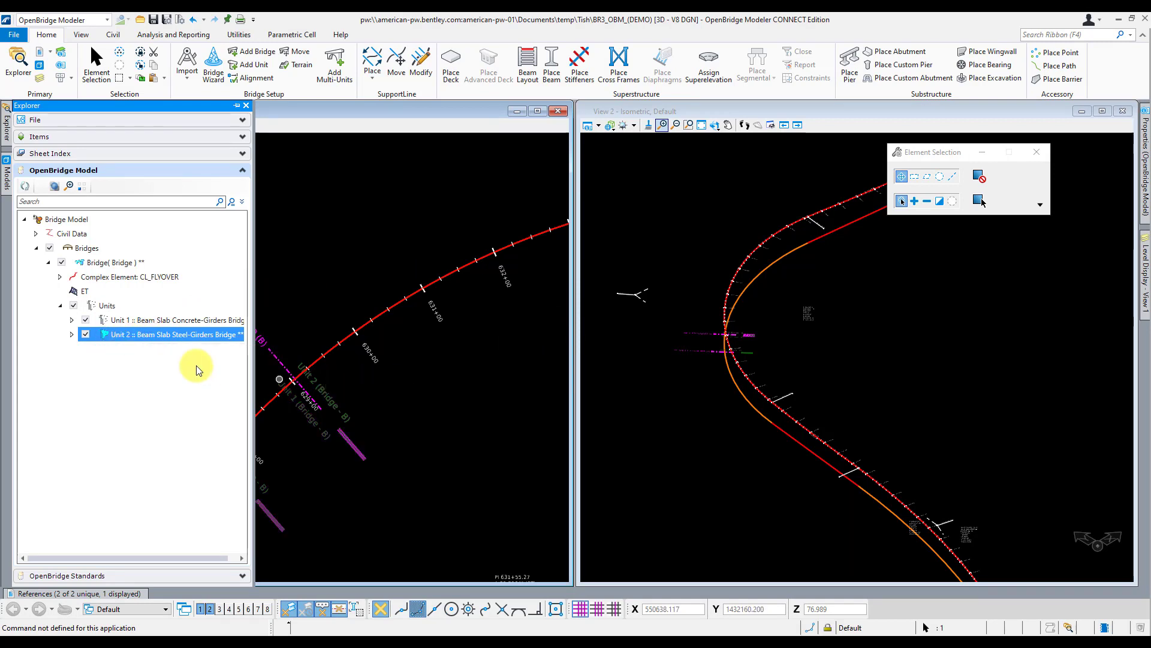
Step: Place two support lines with the Multi tool, picking start and end locations in View 1
click(354, 261)
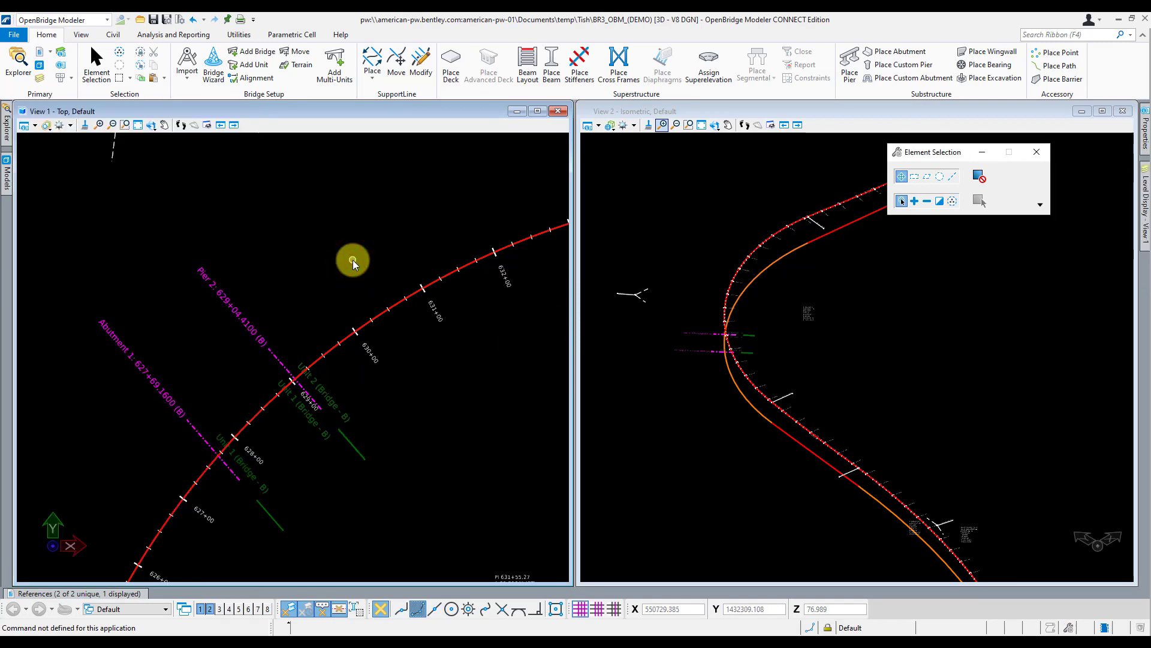
click(353, 260)
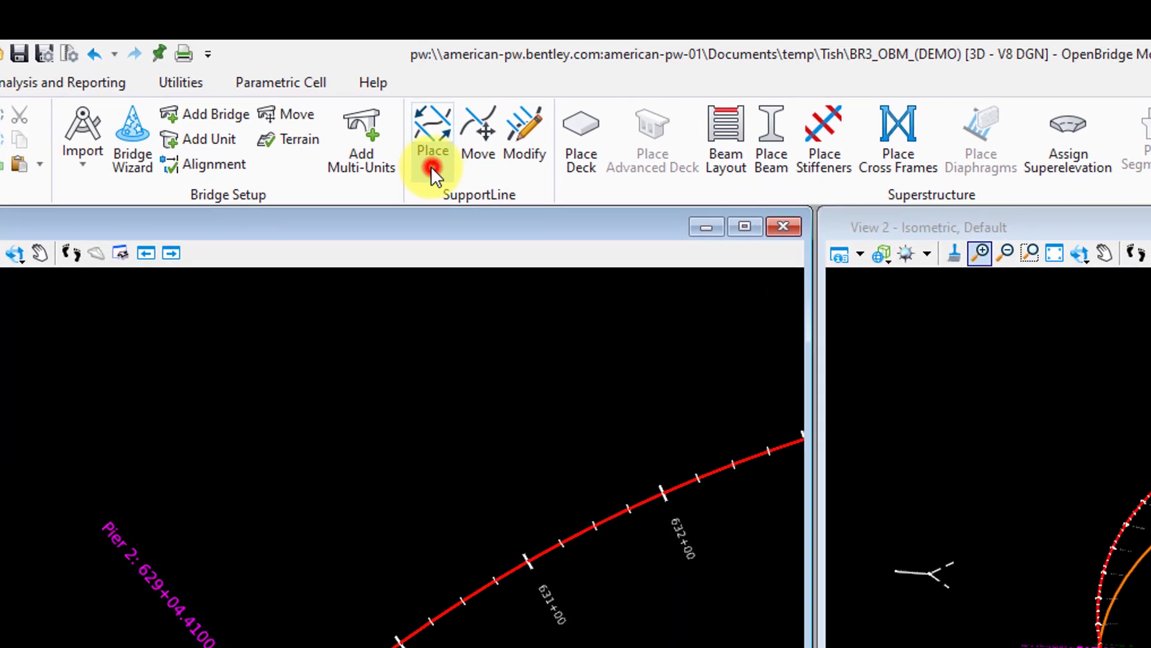
click(373, 77)
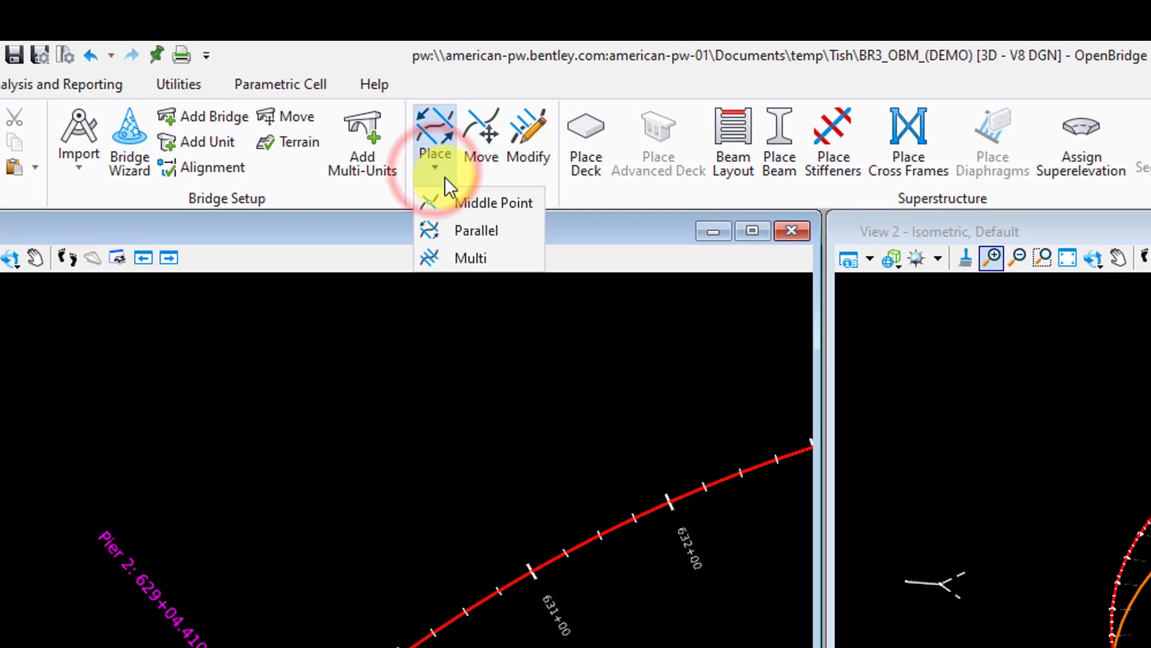
click(499, 256)
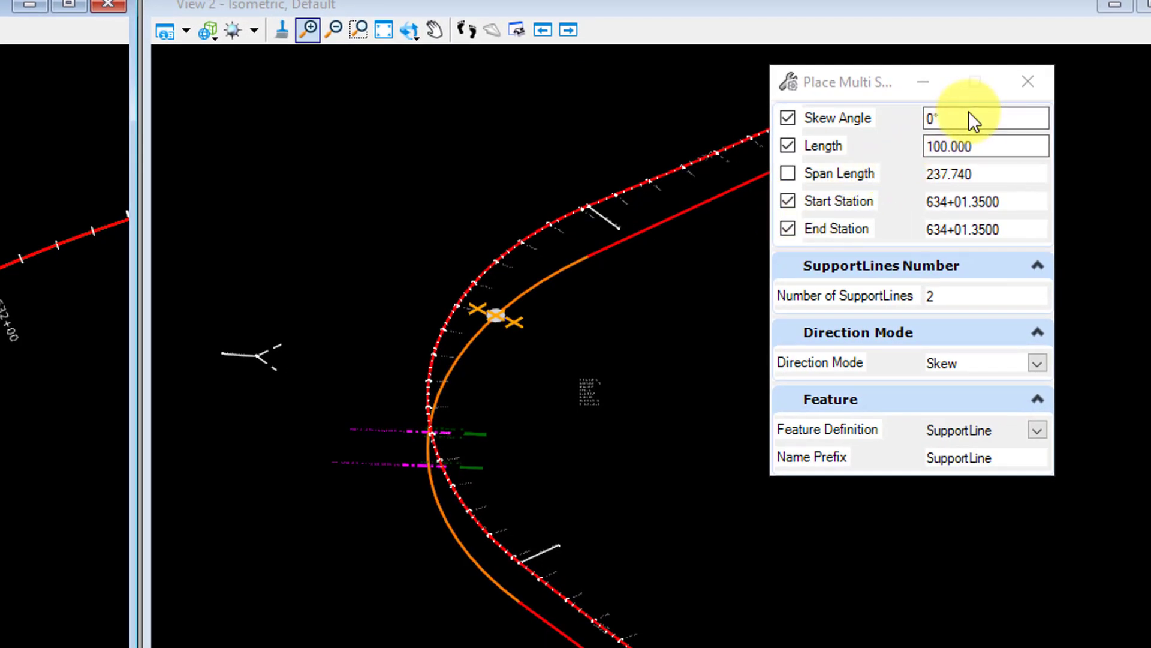
click(976, 170)
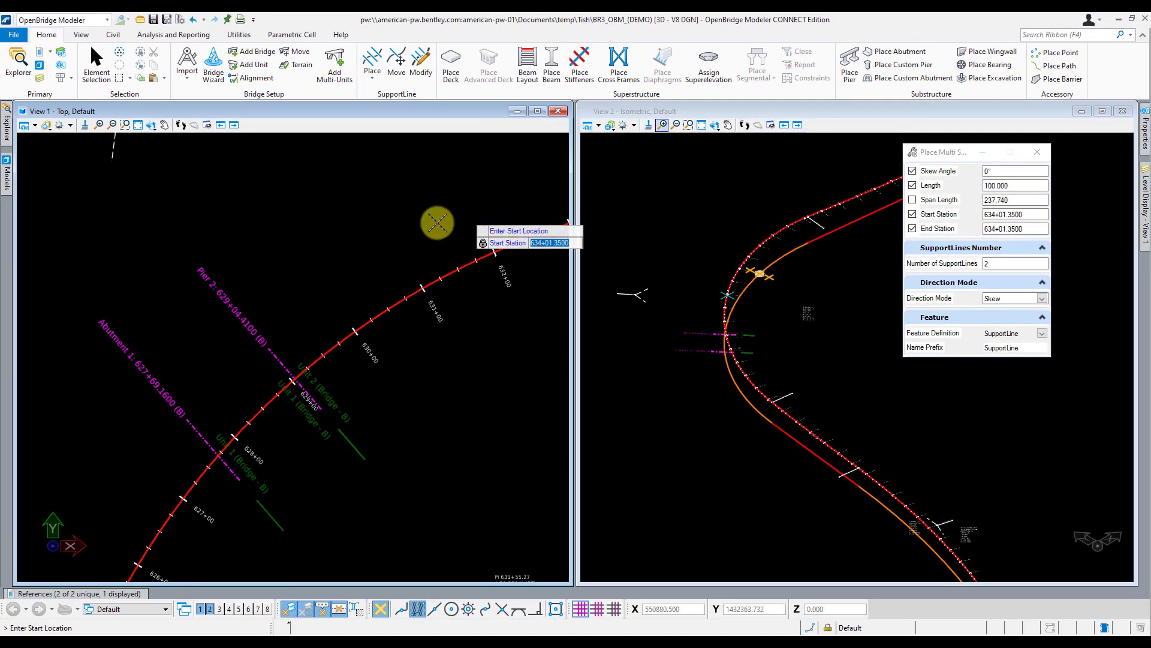
click(400, 227)
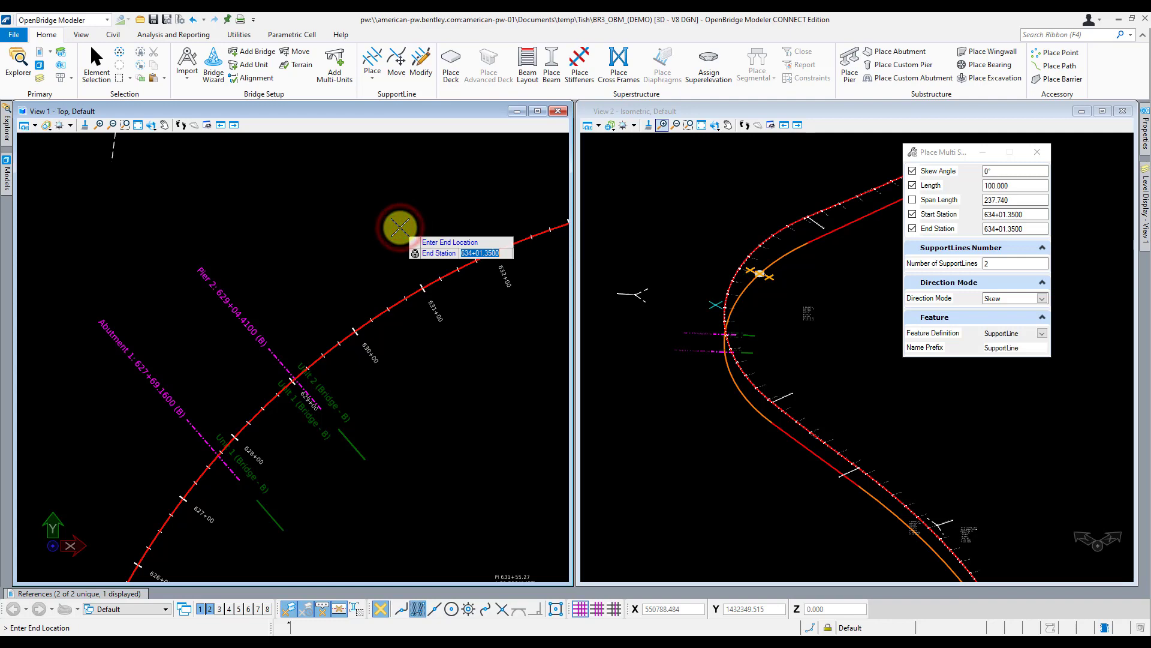
click(432, 236)
drag(1119, 216, 415, 219)
Step: Name the two listed support lines Pier 3 and Pier 4
click(490, 238)
click(487, 241)
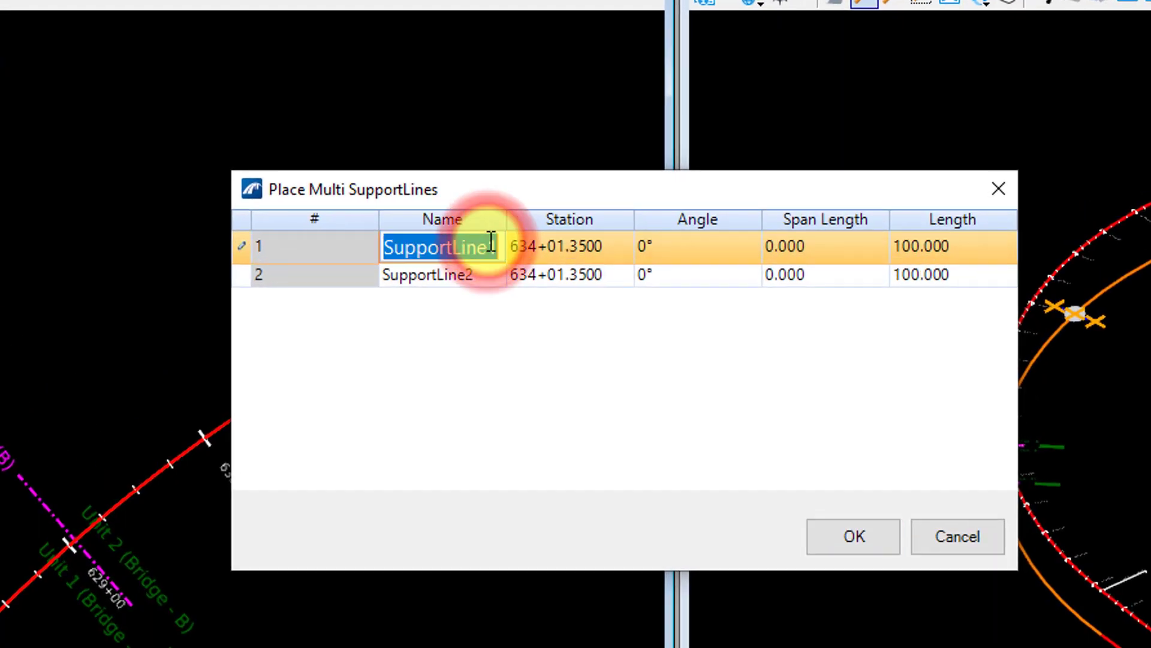
text(Pier 3)
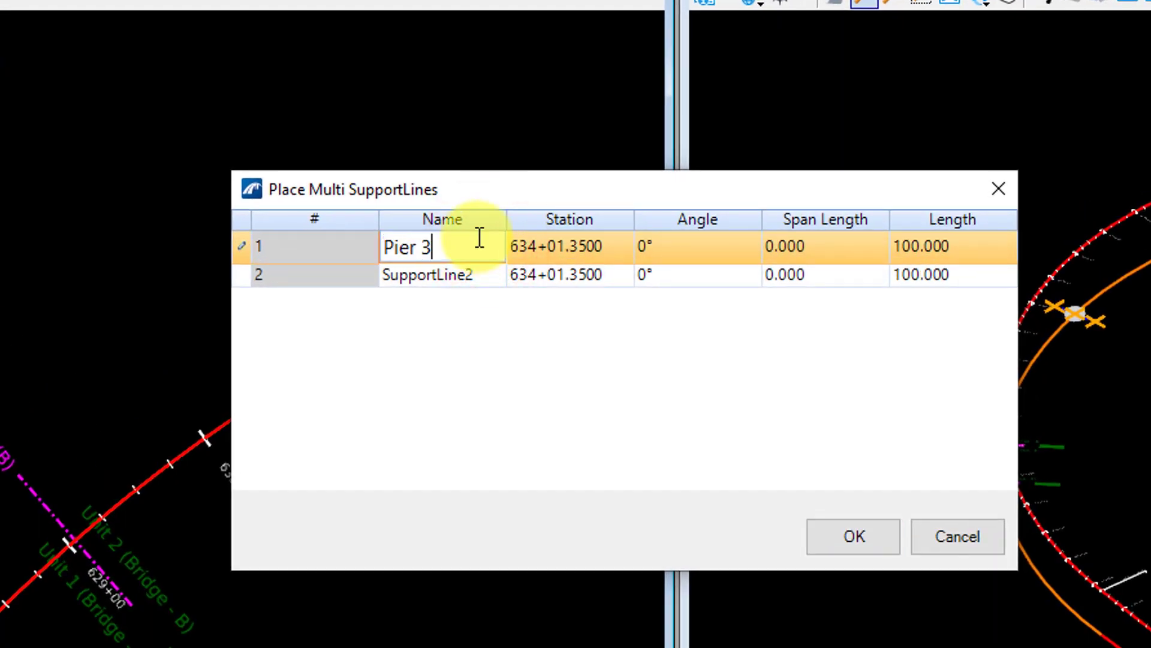
click(475, 296)
click(487, 271)
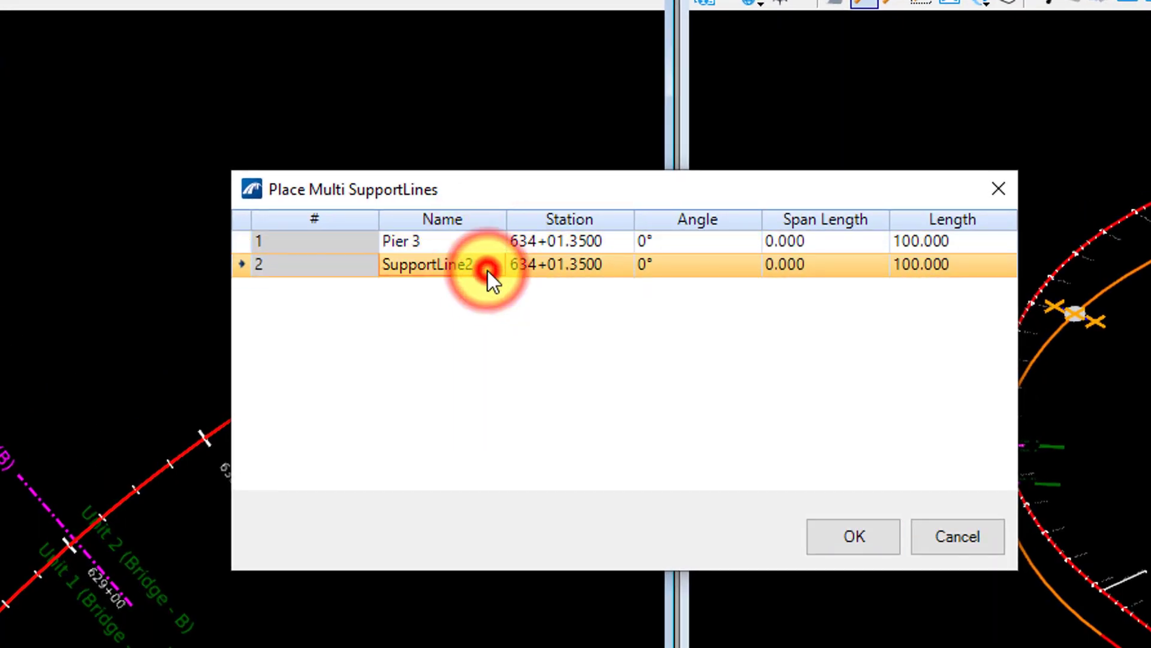
text(Pier)
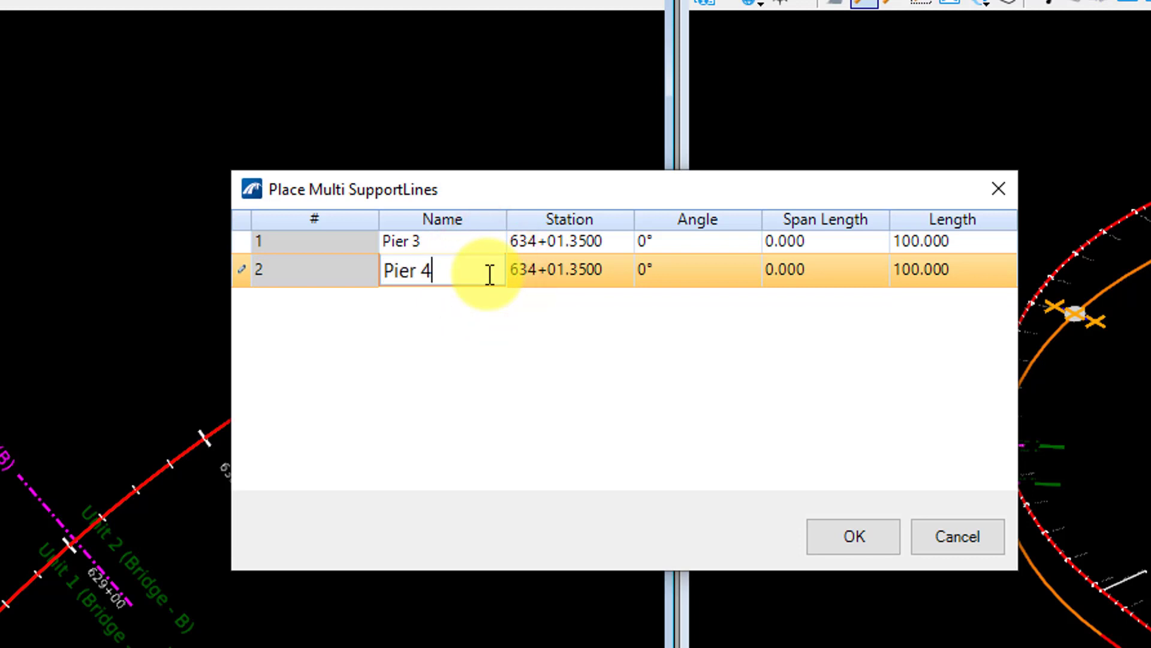
text( 4)
click(542, 347)
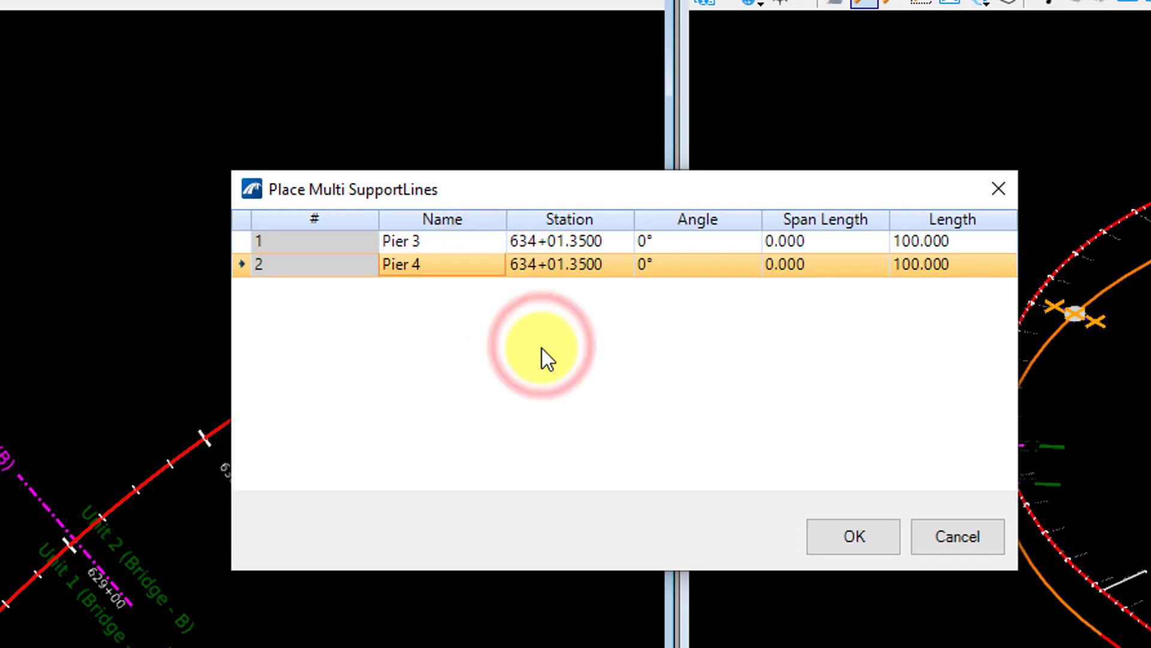
Step: Set Pier 3's station to 631+63.61 and Pier 4's station to 634+01.35
double_click(607, 237)
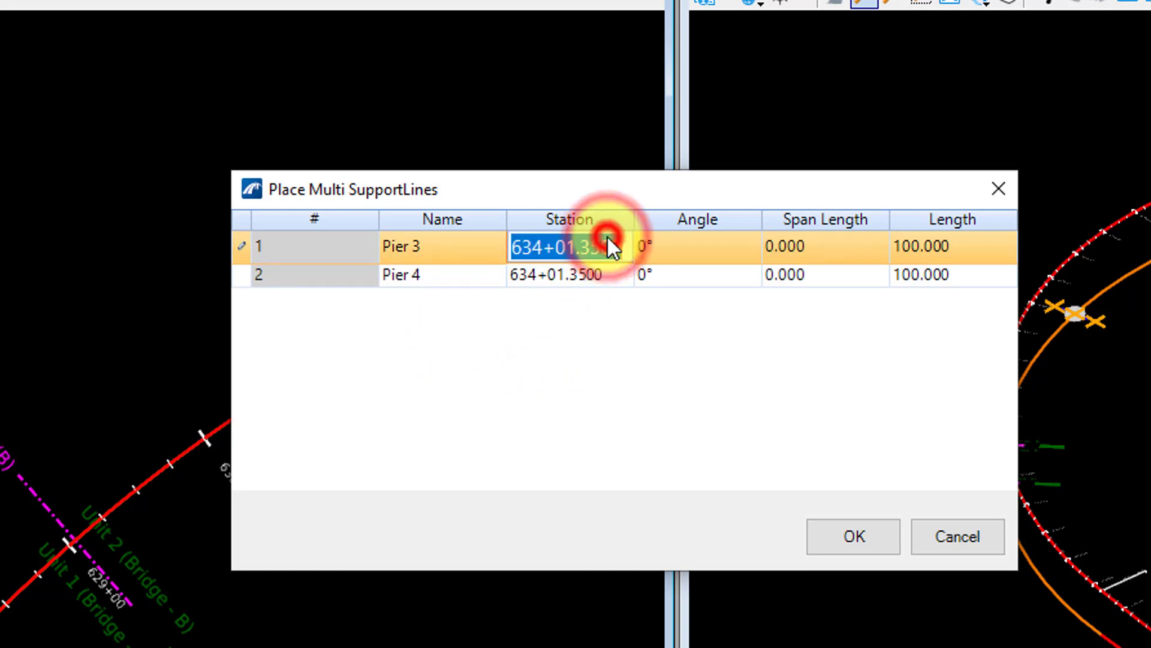
text(629+04.41)
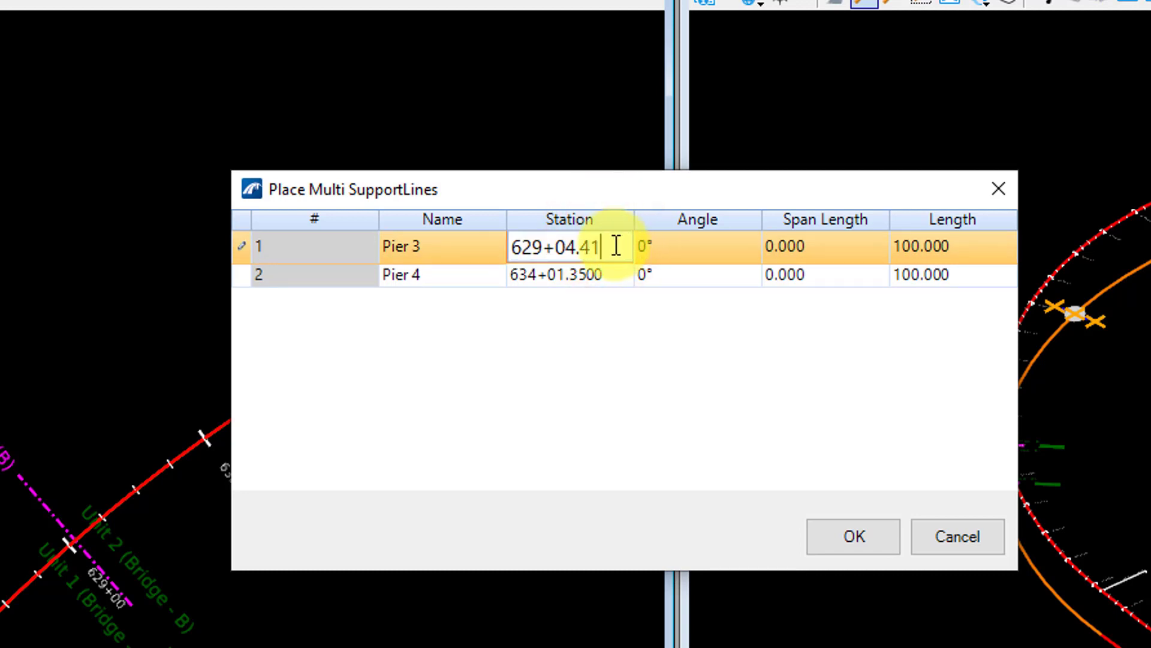
drag(620, 248, 462, 231)
text(631+63.61)
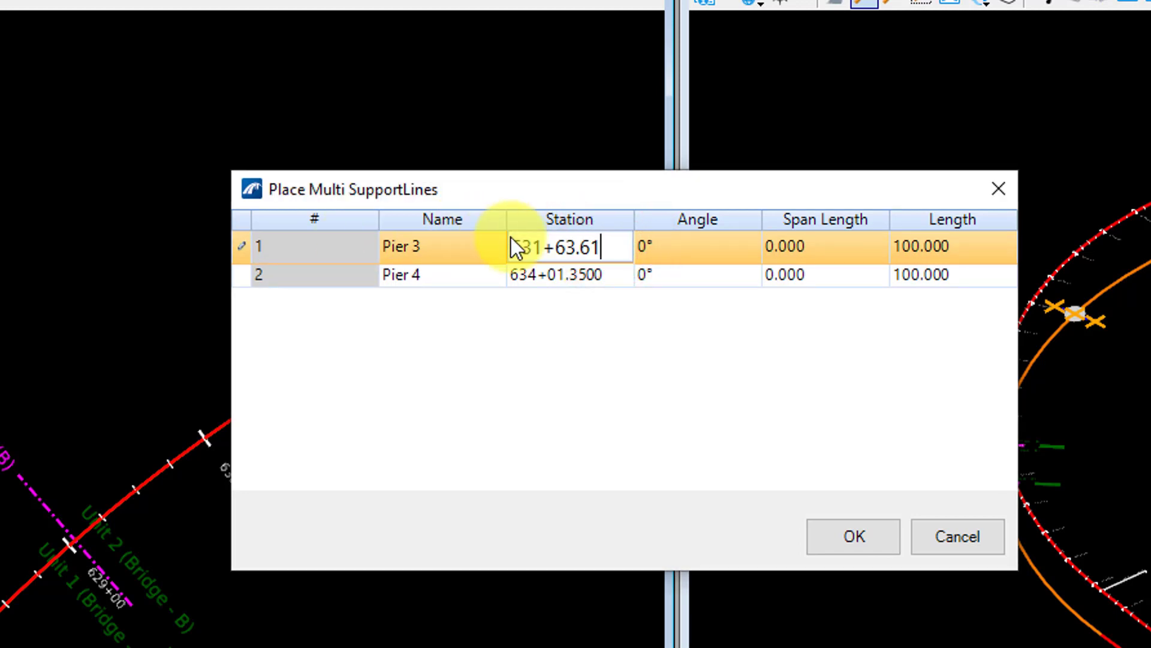
click(611, 278)
click(617, 270)
click(620, 270)
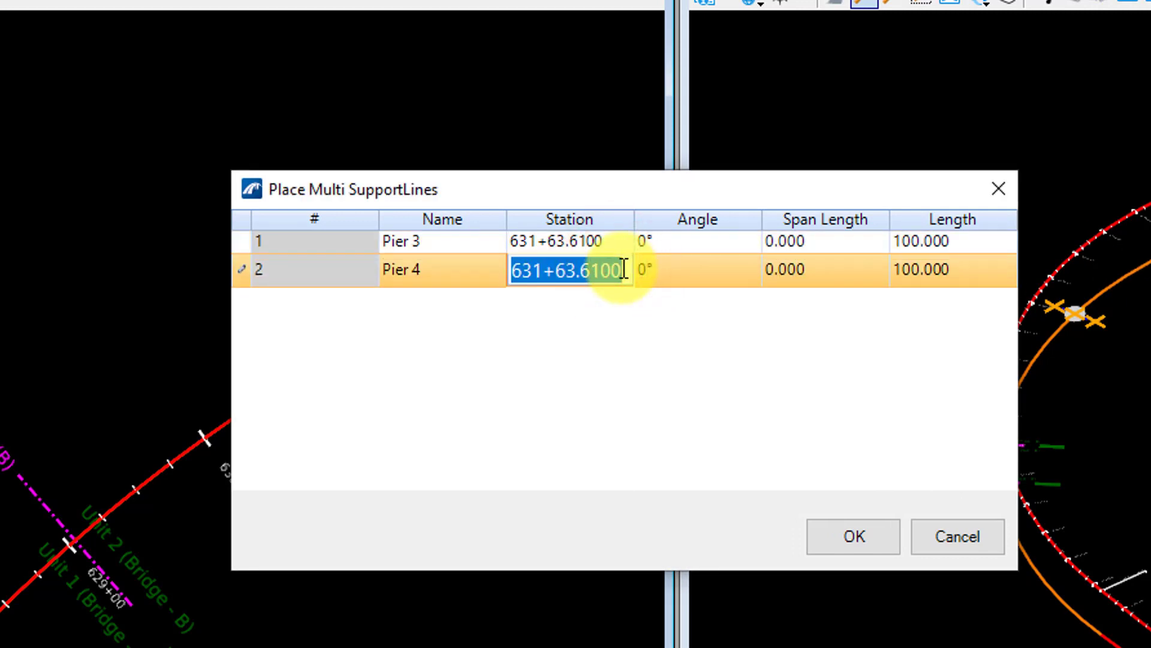
text(634+01.35)
click(614, 242)
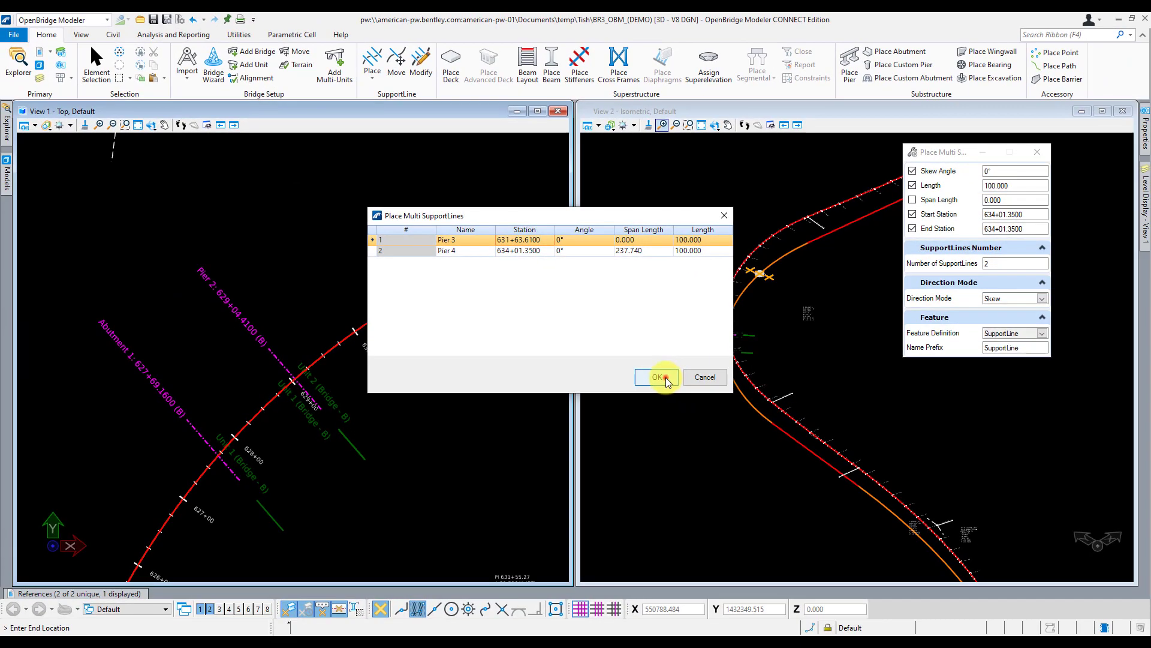
Step: Confirm the Pier 3 and Pier 4 placement, check the Pier 4 area, and exit the tool
click(853, 536)
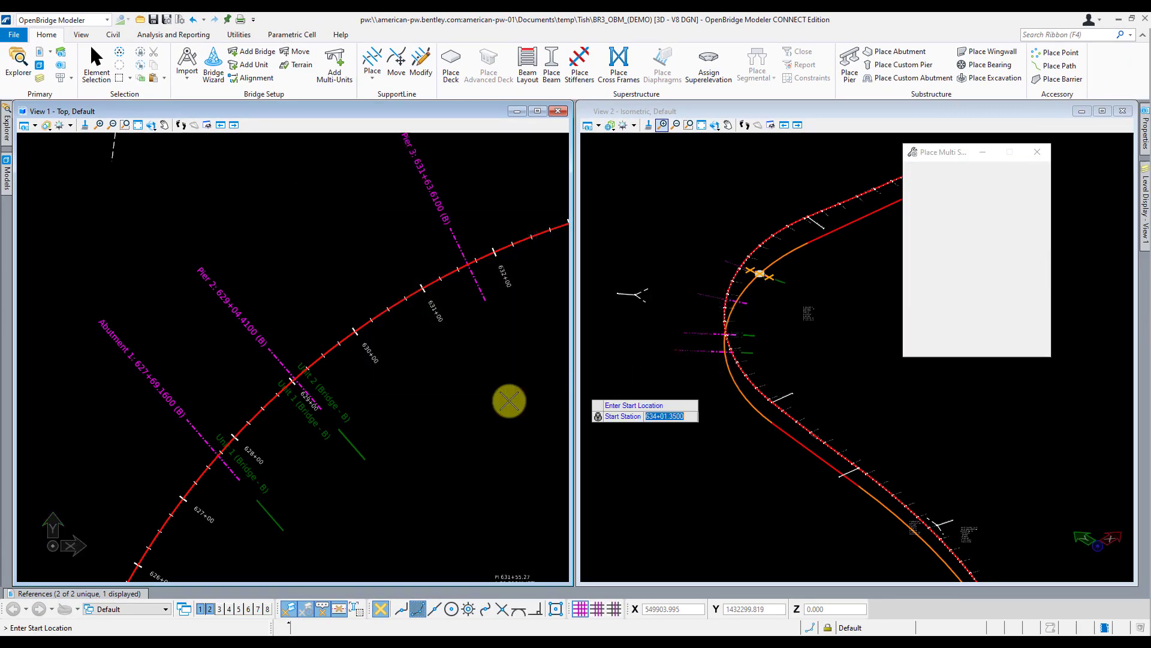
scroll(298, 456, down, 4)
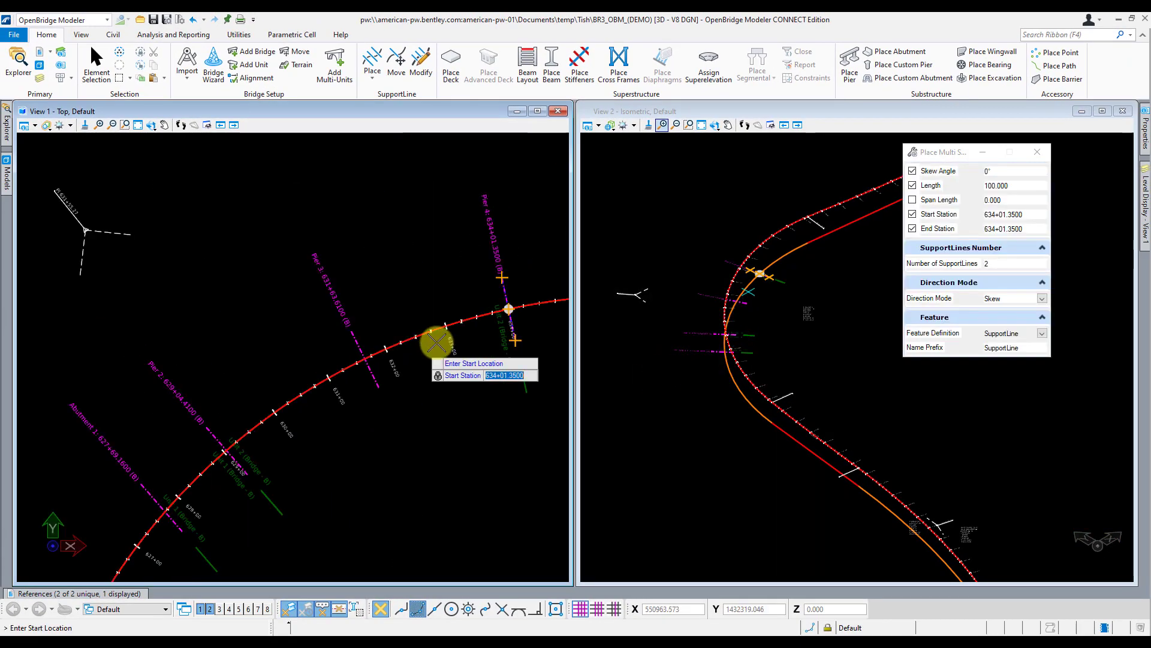
scroll(474, 288, up, 4)
scroll(371, 275, down, 3)
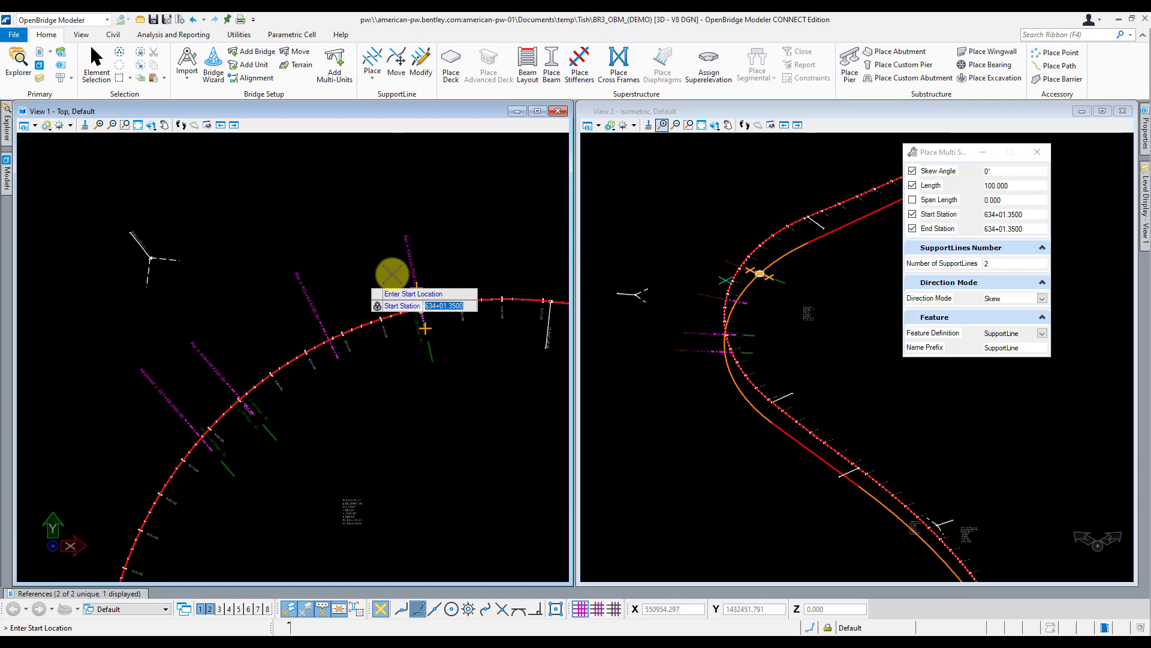
scroll(465, 247, down, 2)
right_click(466, 245)
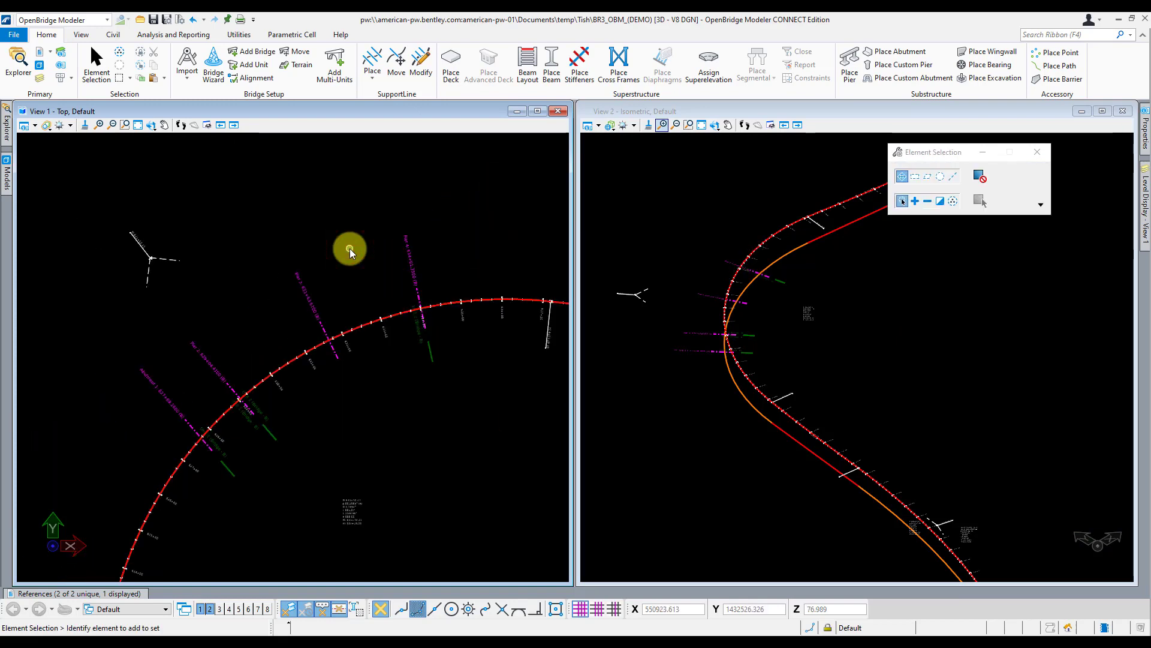
Step: Add a new unit named Unit 3 with bridge type Beam Slab (P/S or RC Concrete Girders)
click(250, 66)
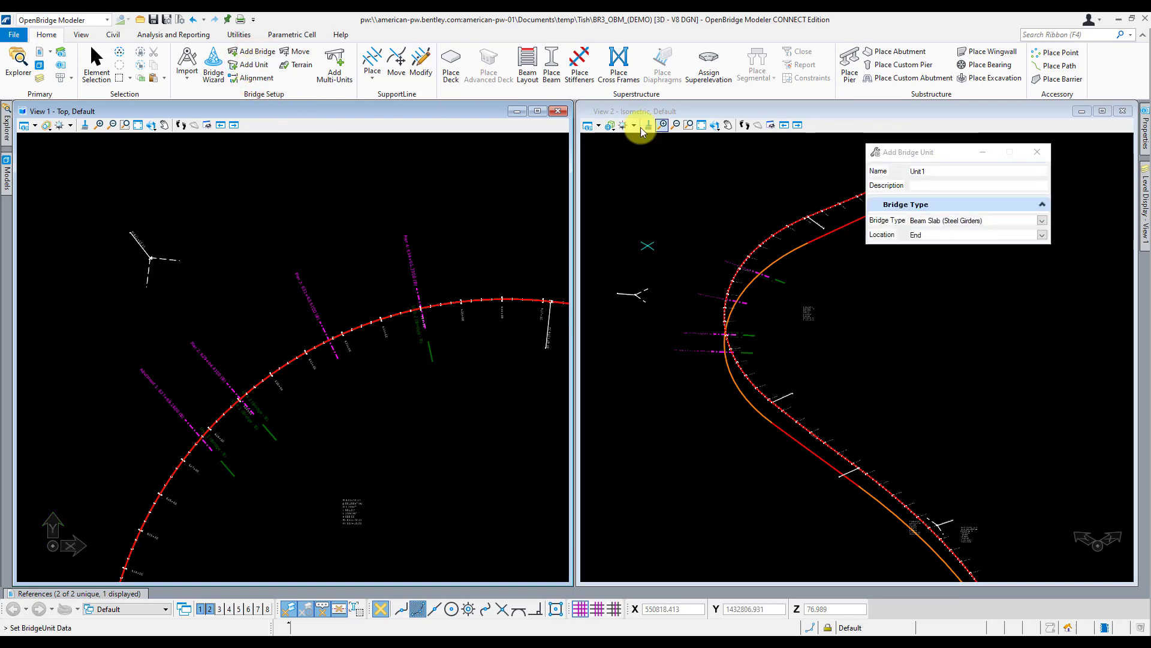
click(946, 170)
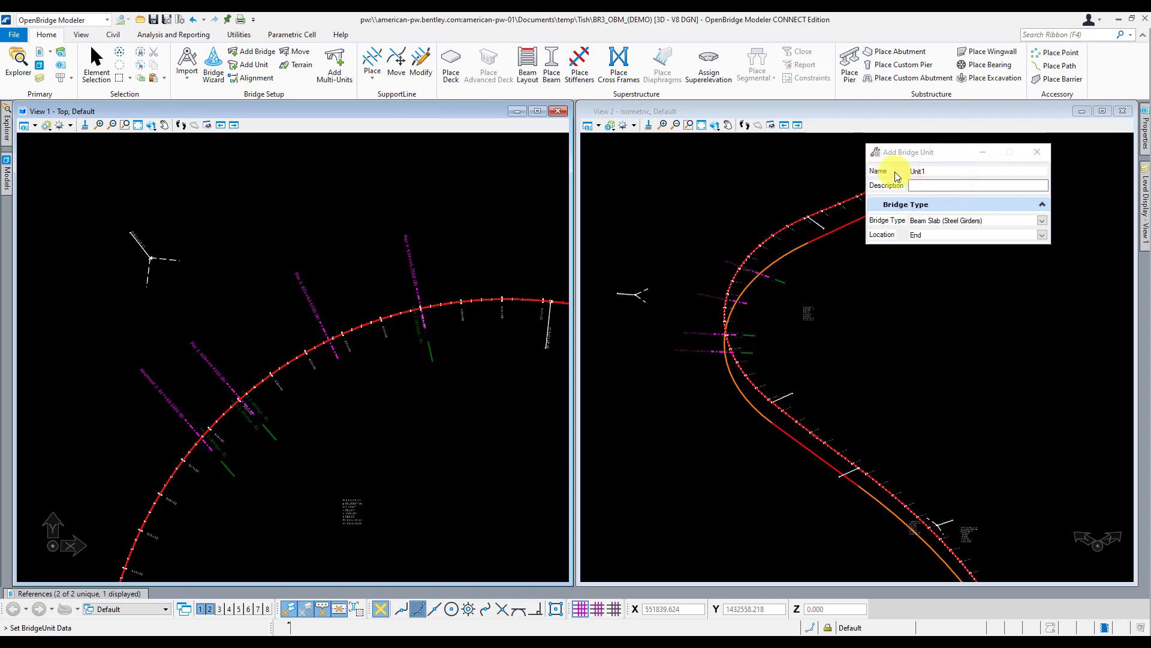
click(931, 171)
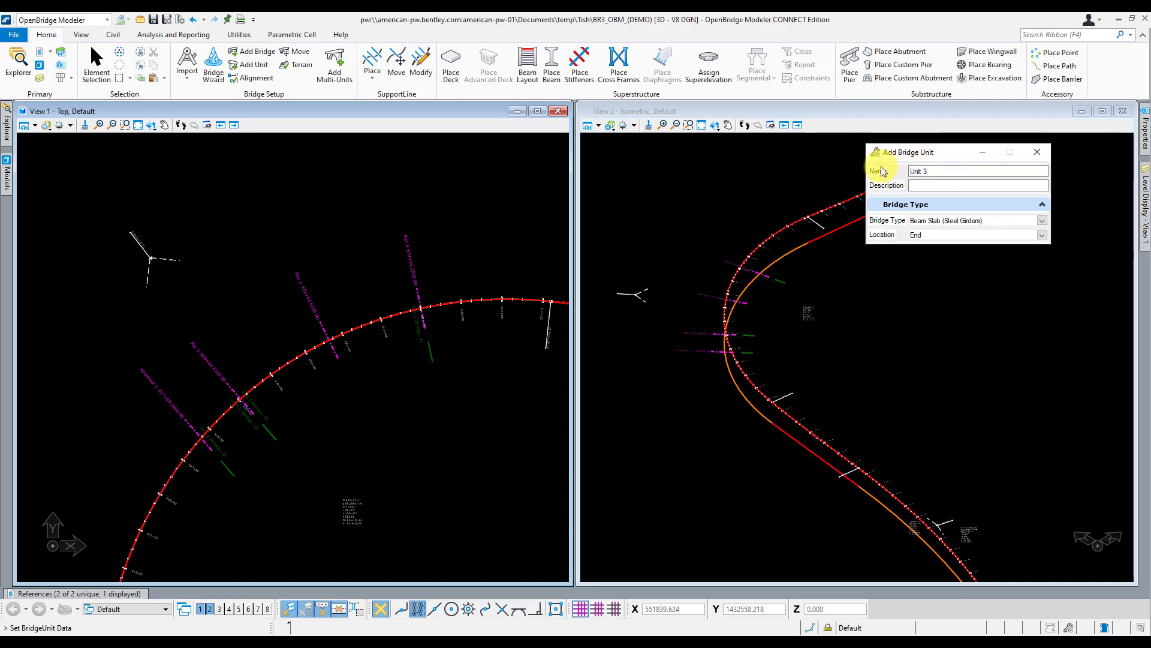
click(1042, 220)
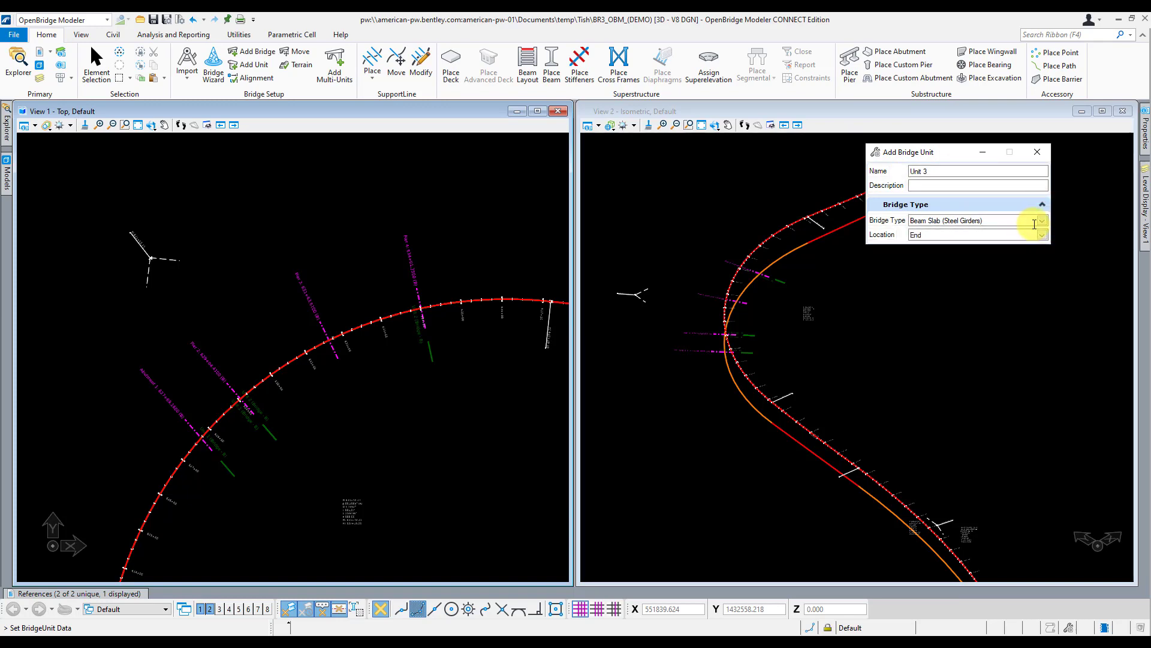
click(1035, 222)
click(986, 235)
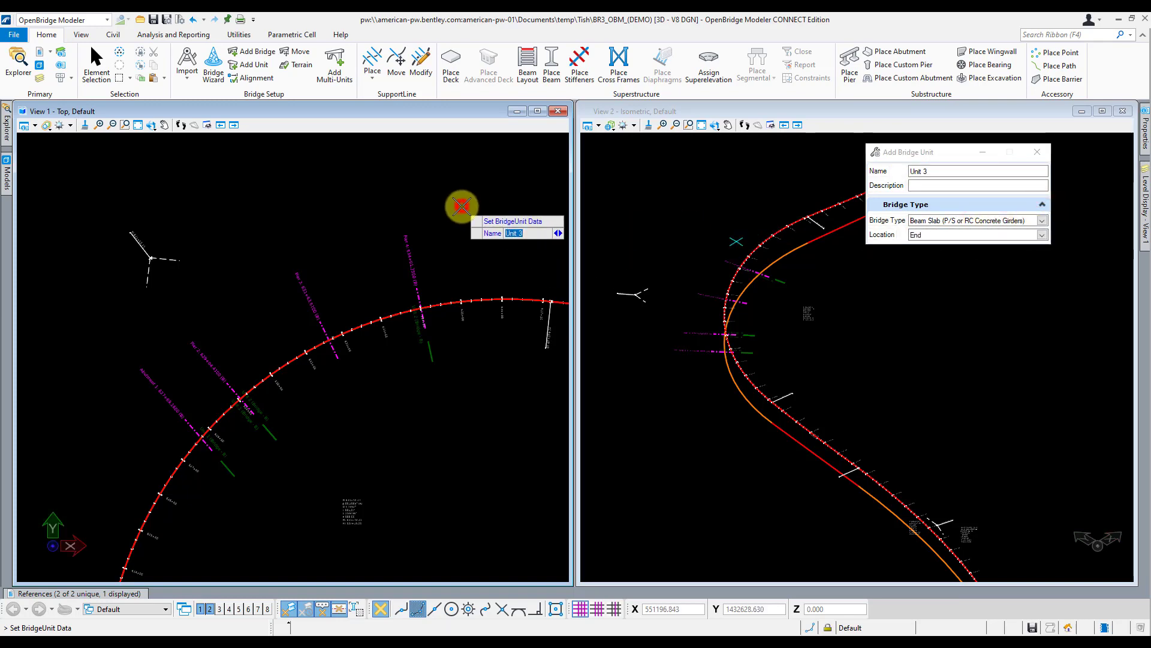
click(461, 207)
middle_drag(468, 208, 383, 213)
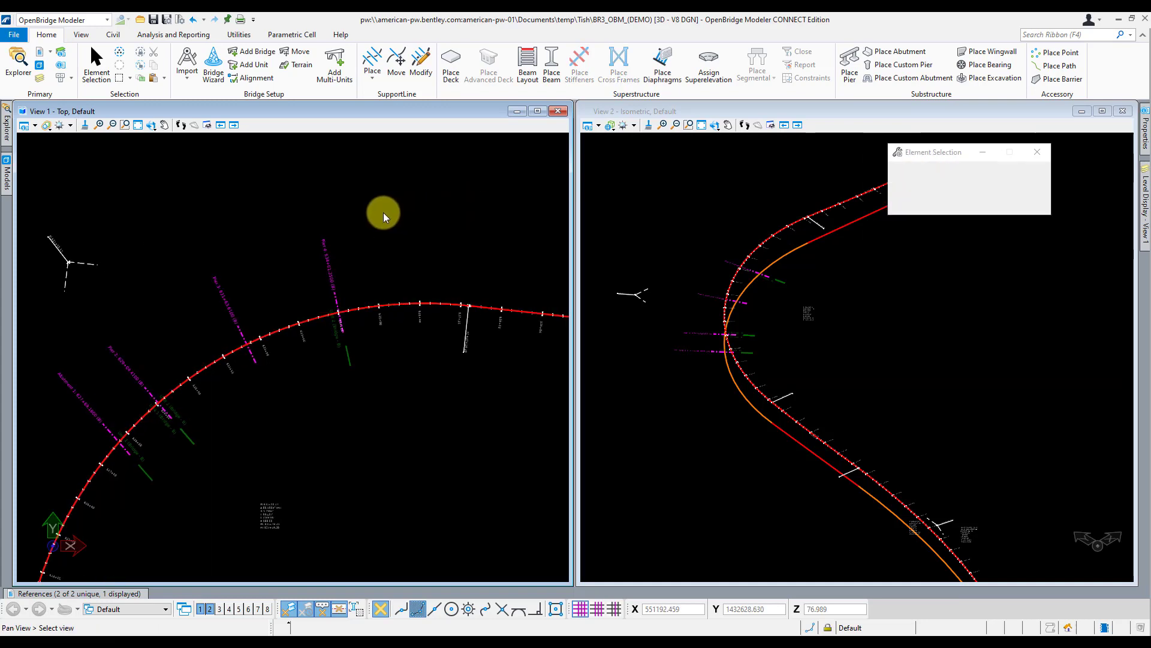
click(7, 126)
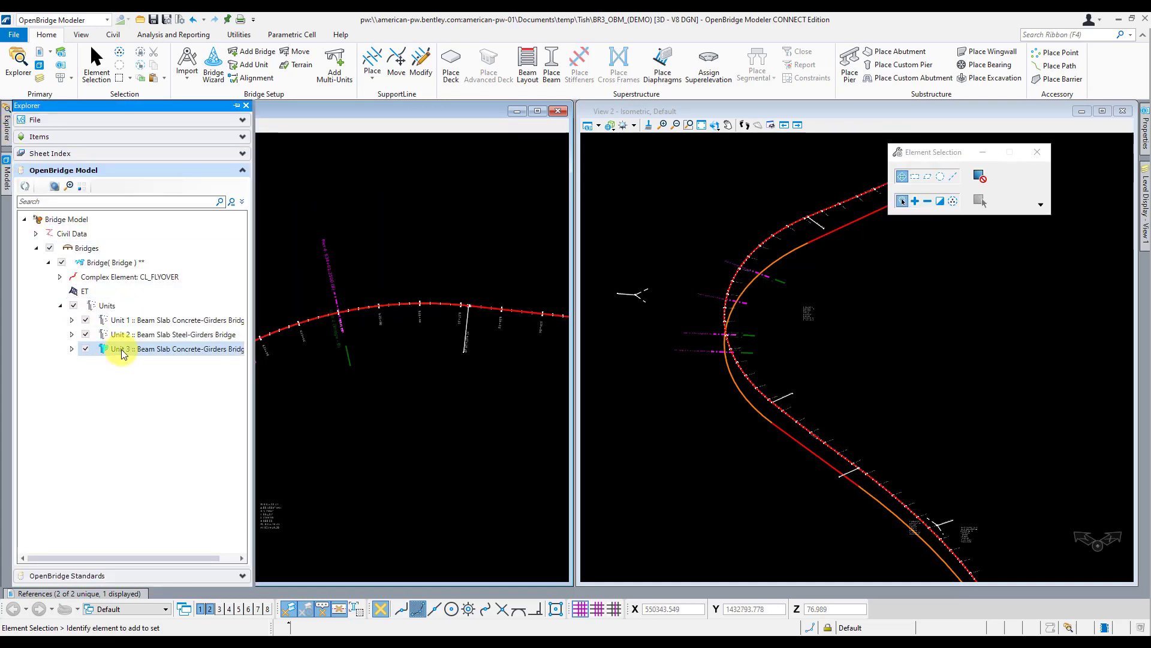
Step: Pan and zoom the top view to the alignment beyond Pier 4
scroll(398, 232, down, 1)
middle_drag(398, 233, 340, 255)
scroll(271, 312, up, 1)
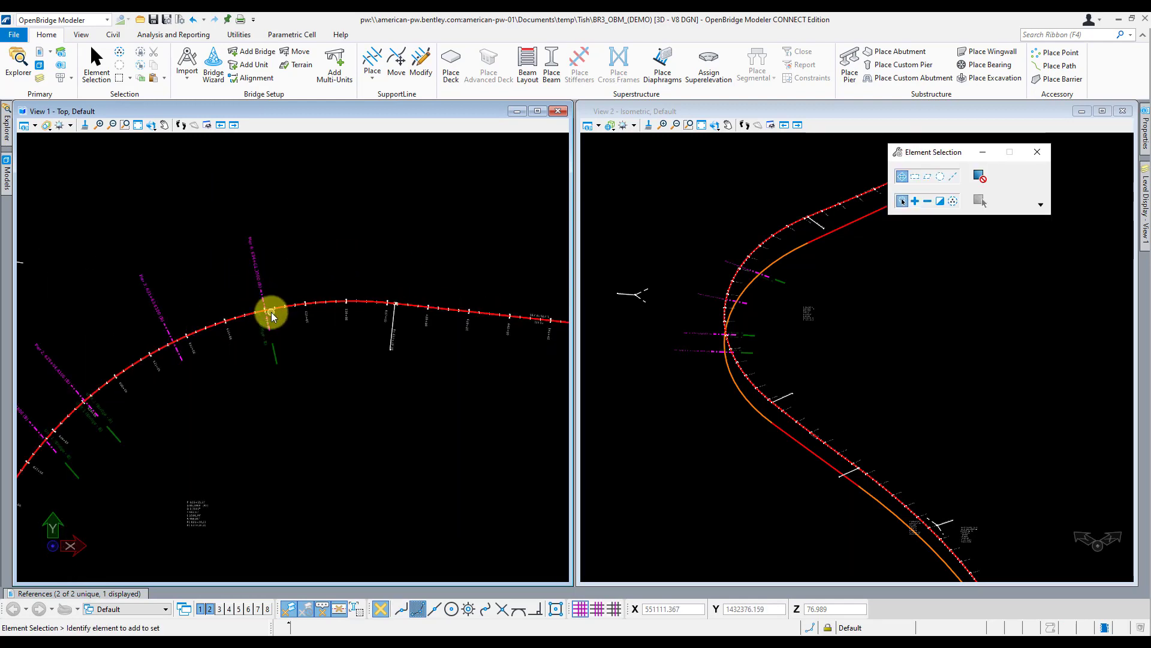
scroll(271, 312, up, 1)
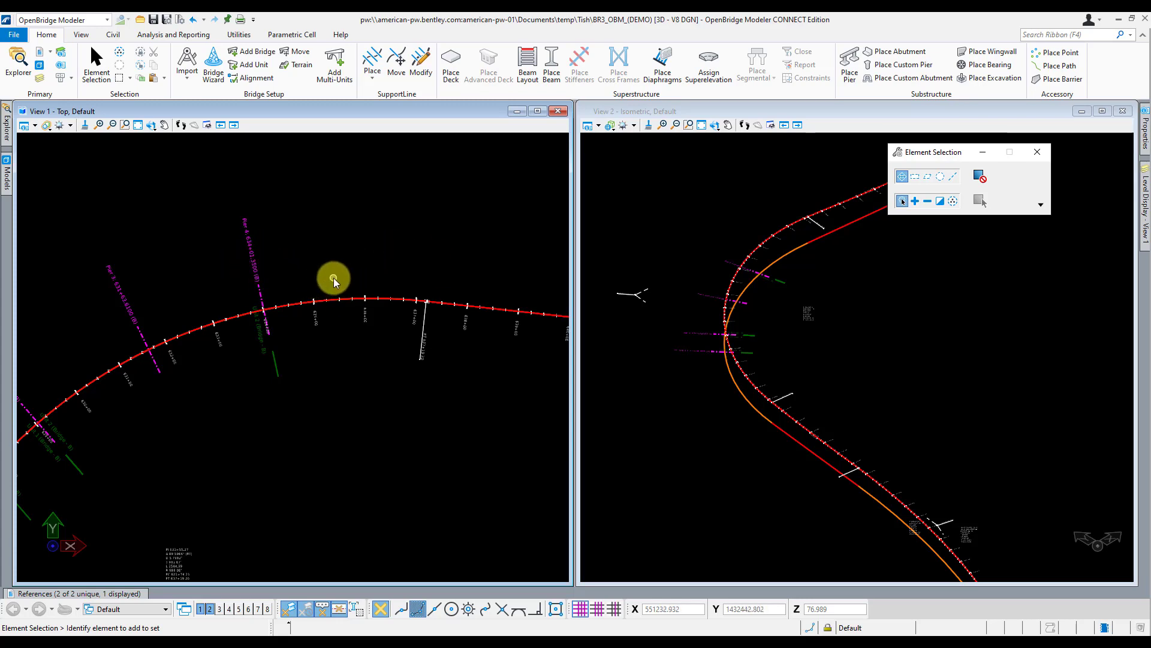
Step: Place a support line parallel to Pier 4 at a 170.718 offset, then select it
click(373, 79)
click(394, 113)
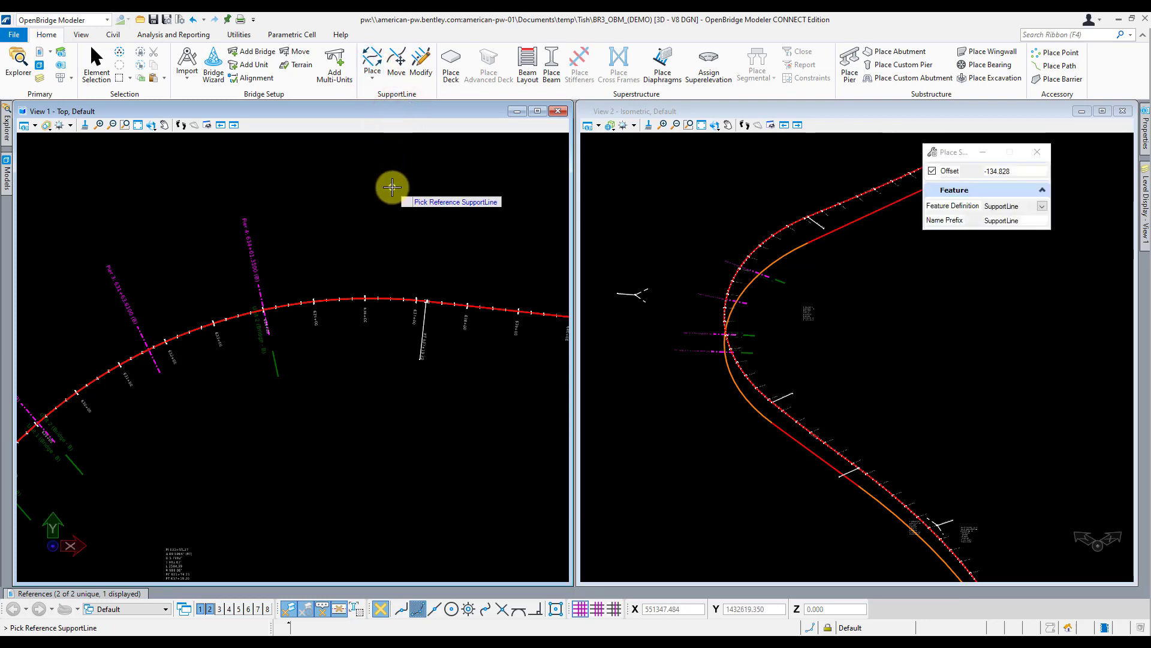
click(1032, 172)
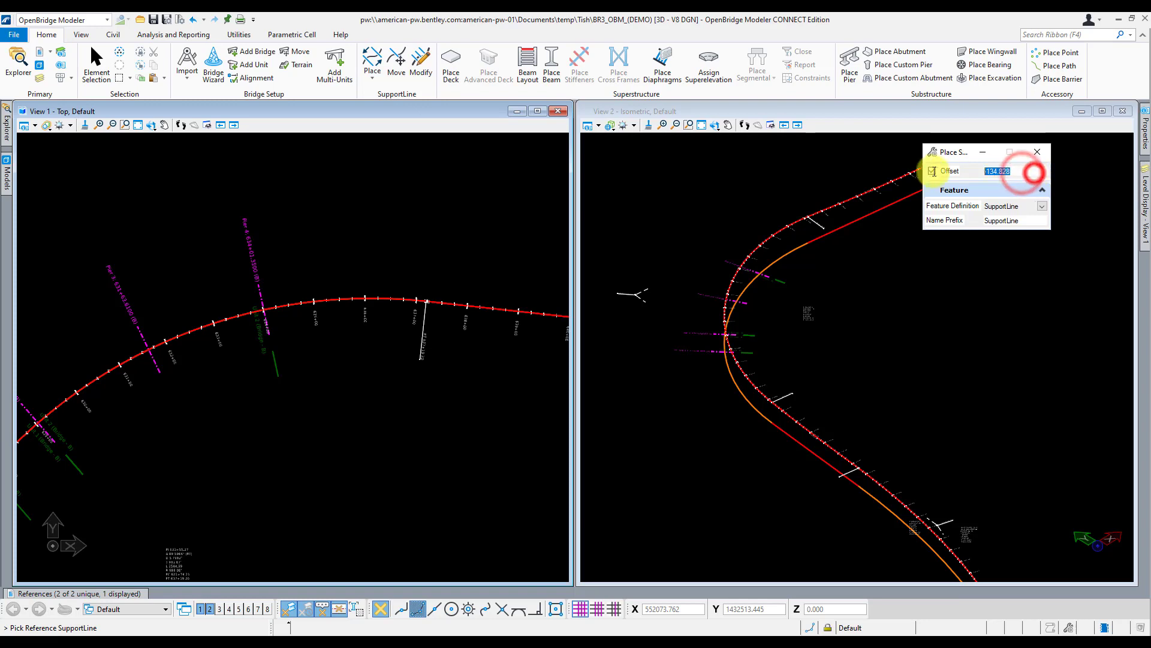
click(932, 171)
click(986, 171)
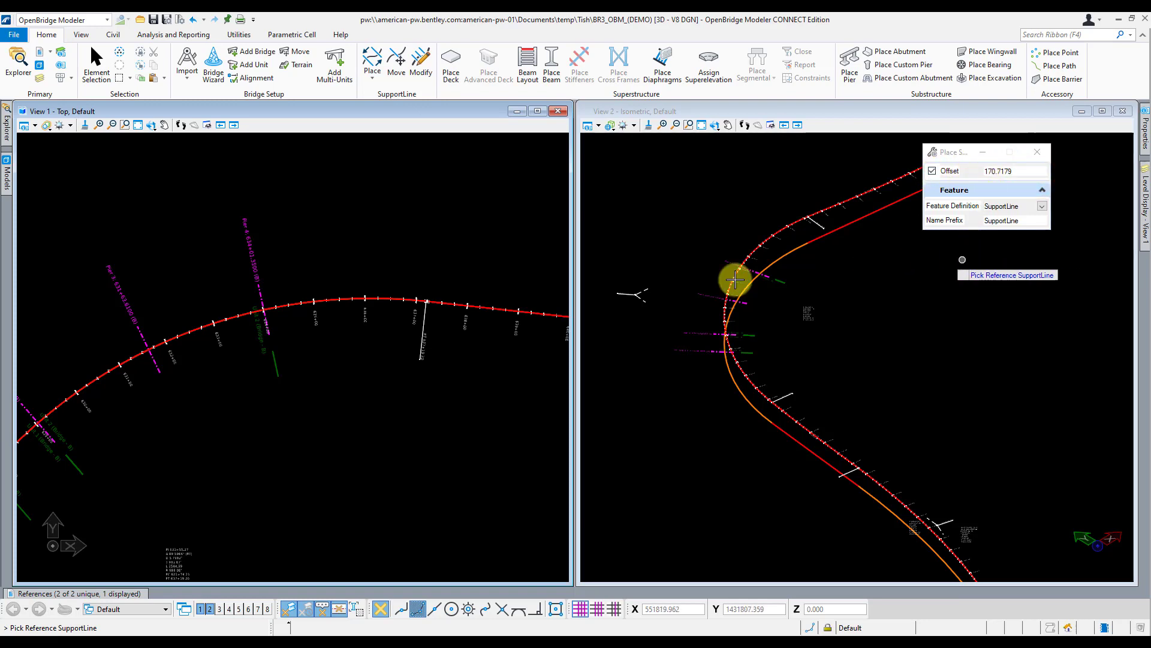
click(261, 288)
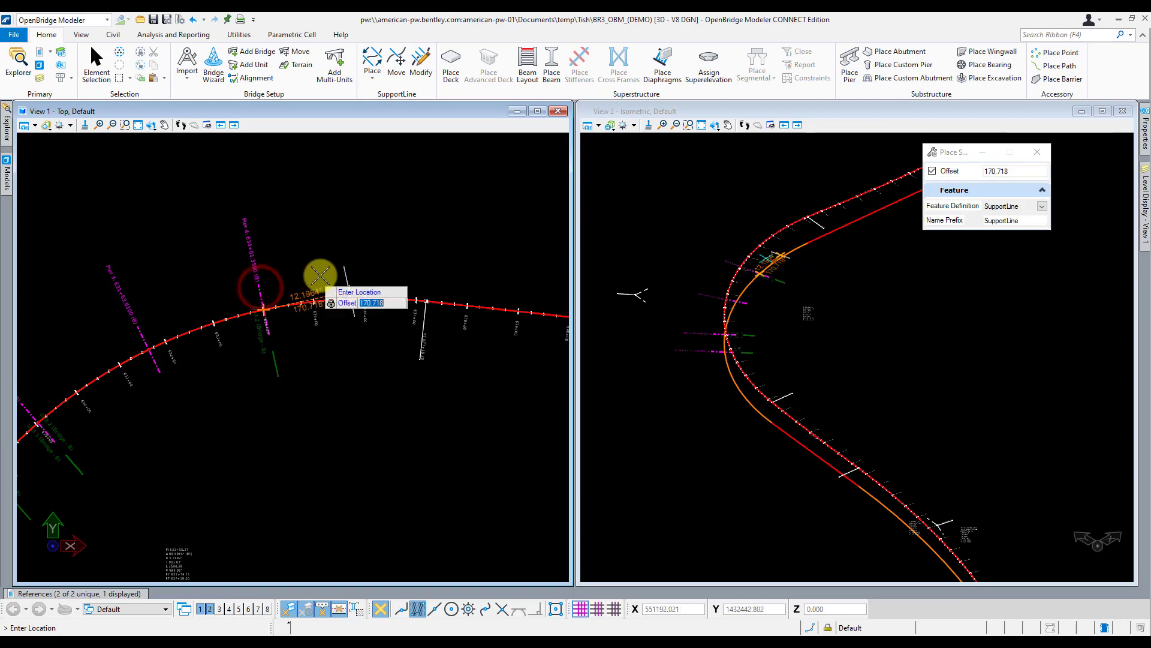
click(404, 239)
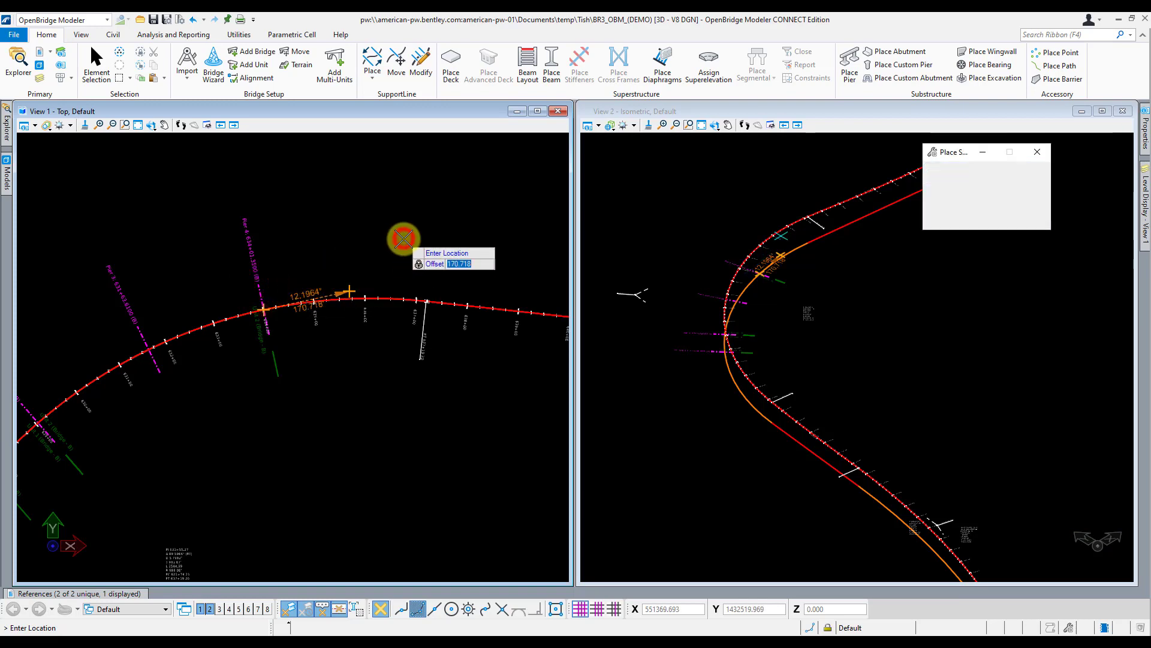
right_click(456, 231)
click(375, 219)
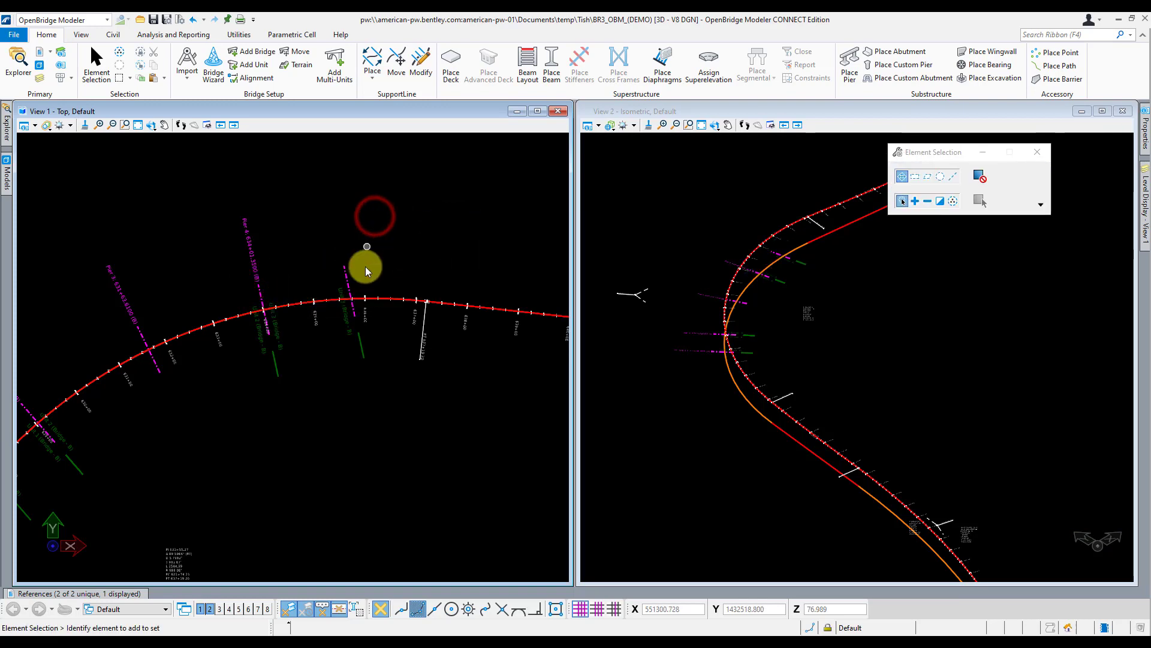
click(346, 276)
Step: Rename SupportLine1 at station 635+72.0290 to 'End Bent 5' from its Properties
click(1145, 132)
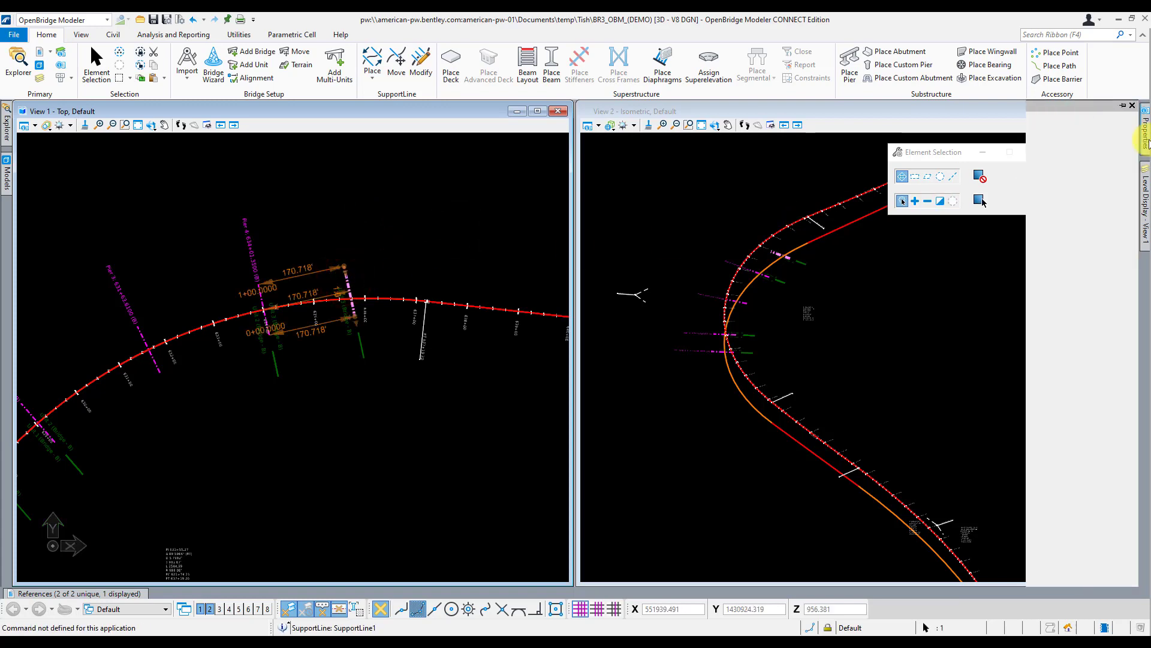
right_click(1043, 141)
click(1071, 170)
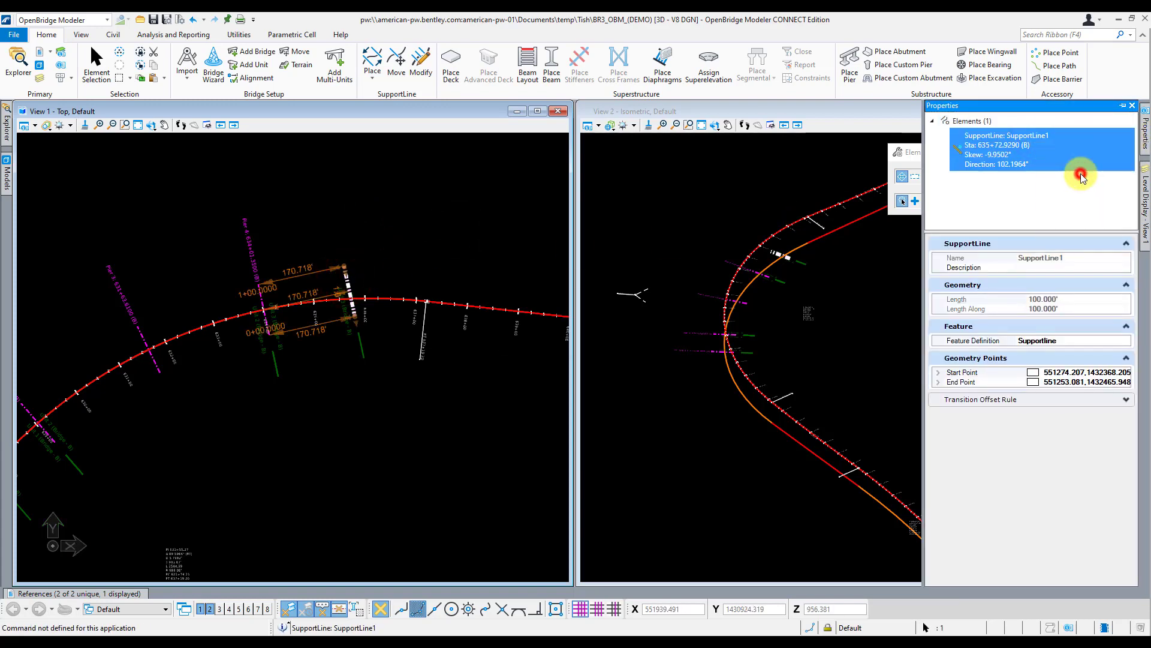
text(End)
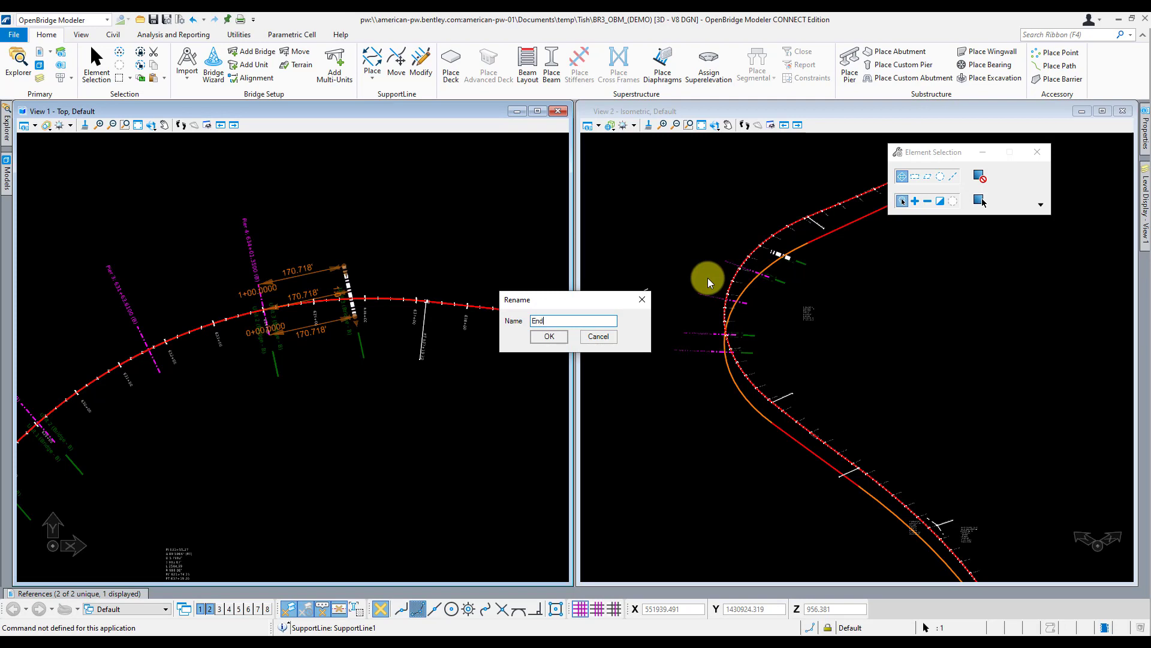
text( Bent 5)
click(555, 339)
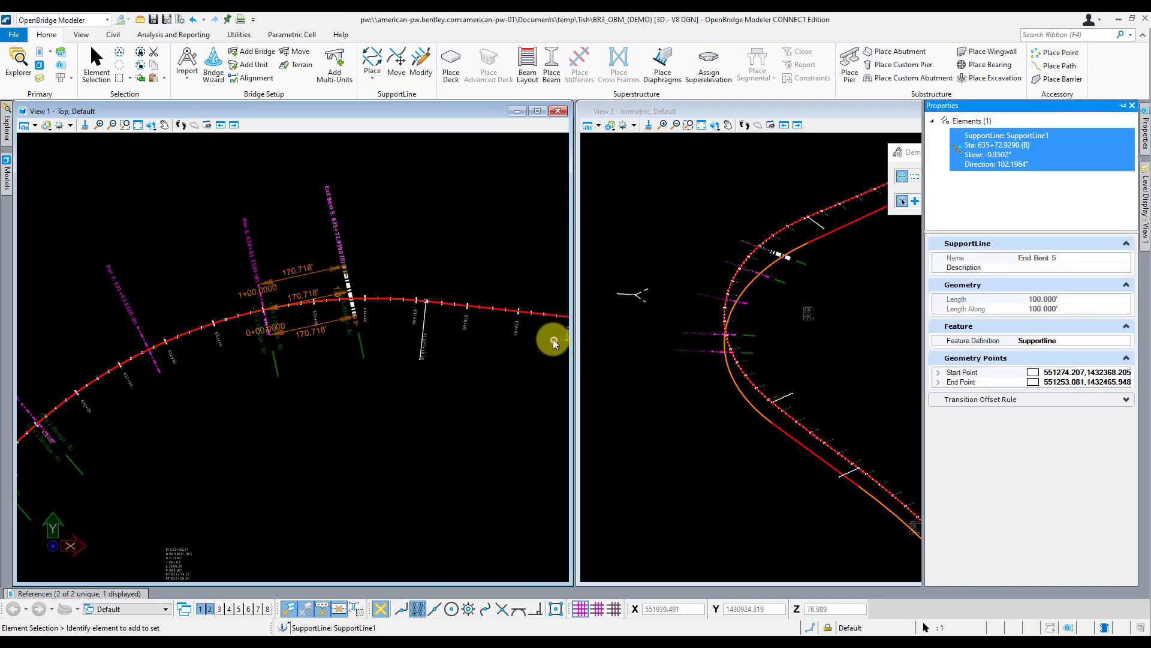
scroll(473, 196, down, 2)
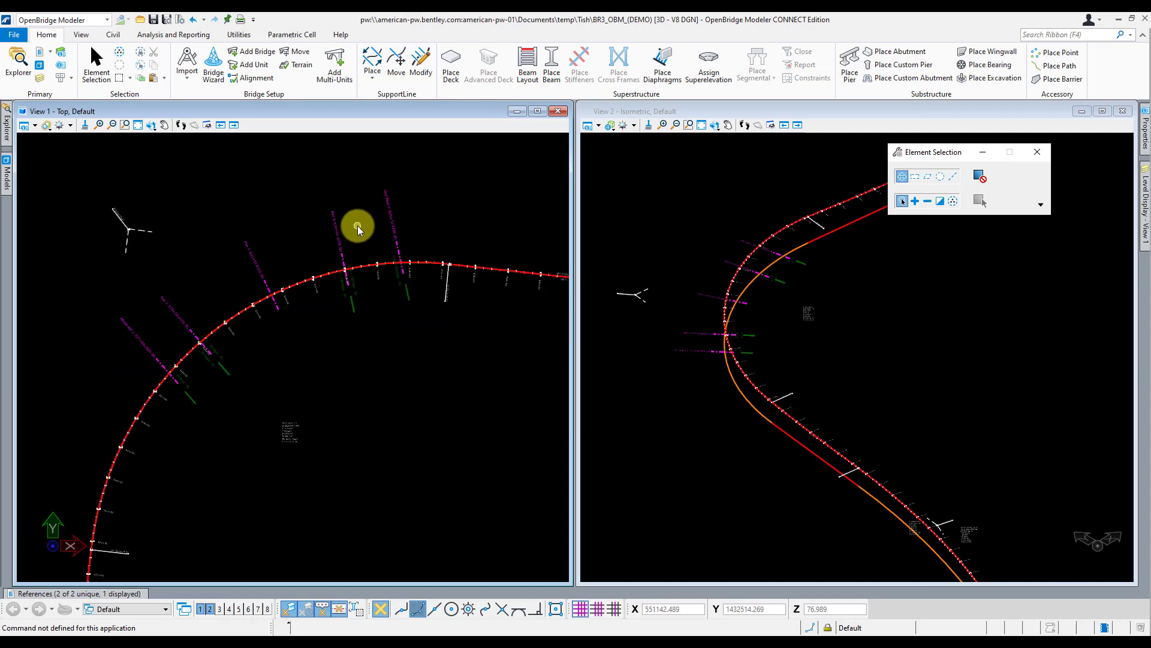
scroll(358, 225, up, 1)
click(442, 198)
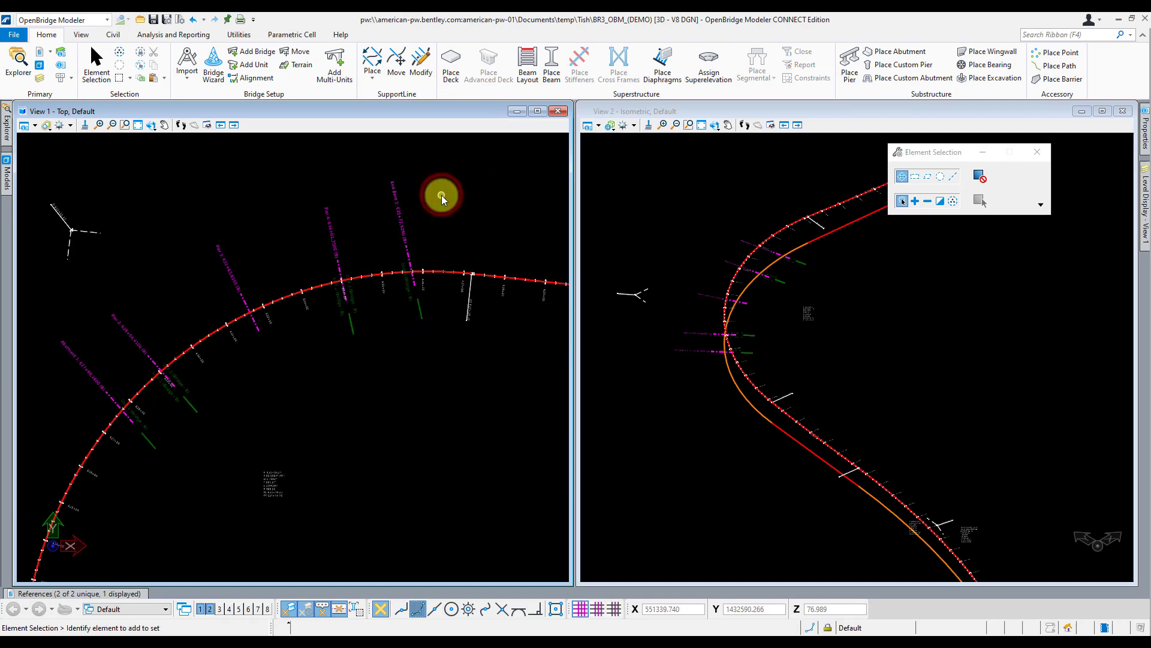